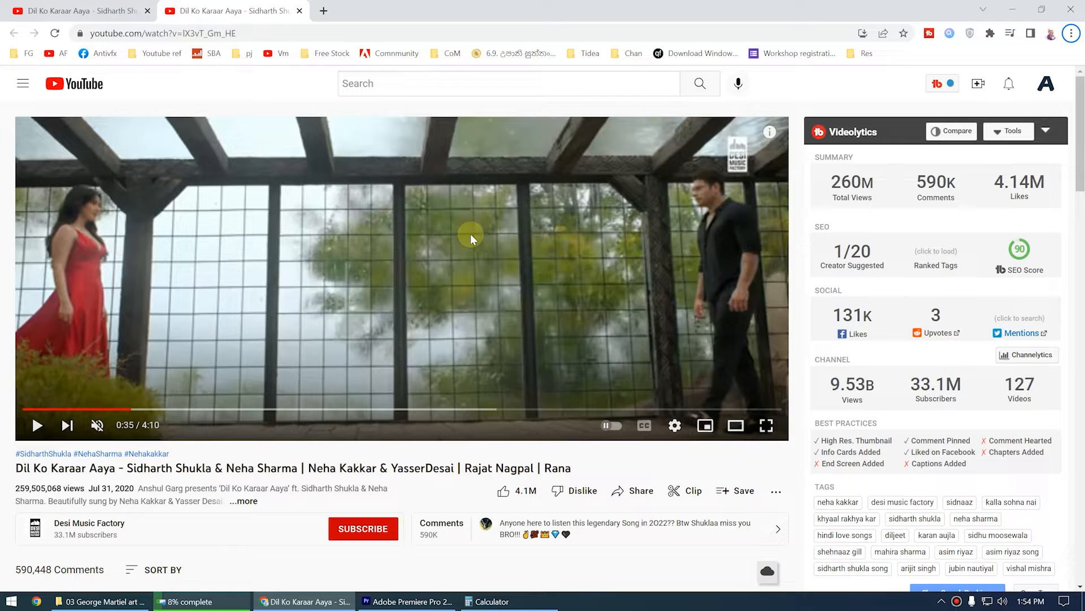
Step: Open Notepad and write the aspect ratio 1:2.35 on the first line of a blank note
{"action": "left_click", "coordinate": [10, 601]}
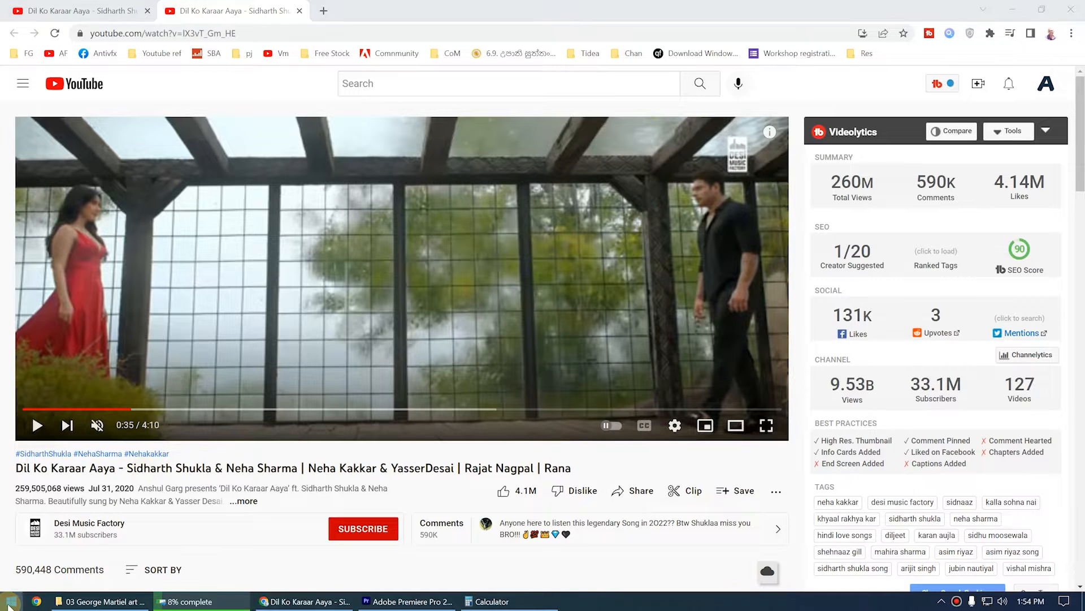
{"action": "type", "text": "notepad"}
{"action": "key", "text": "Return"}
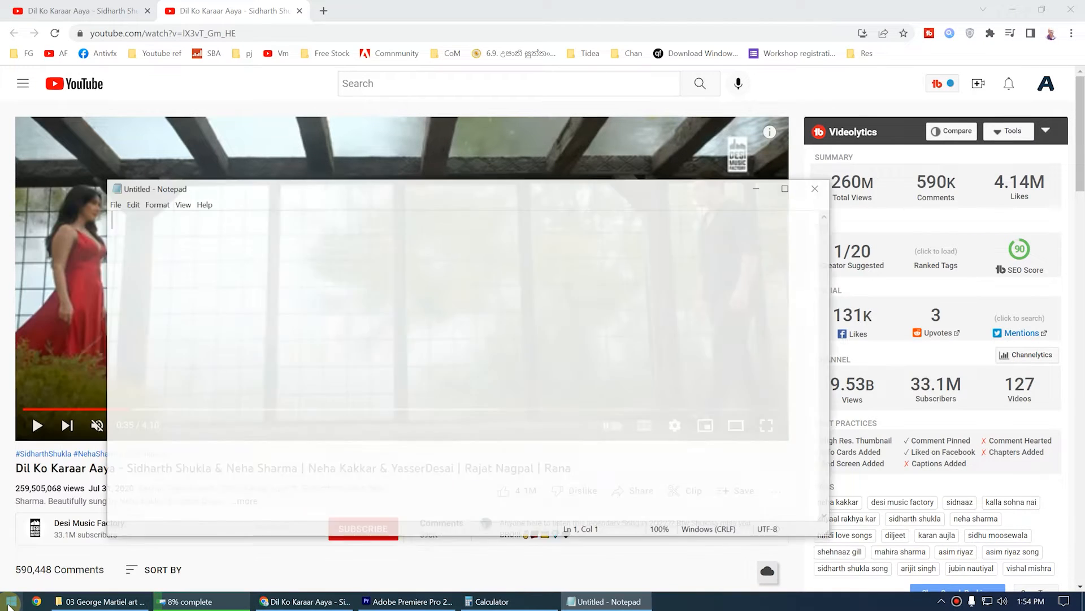
{"action": "type", "text": "1:"}
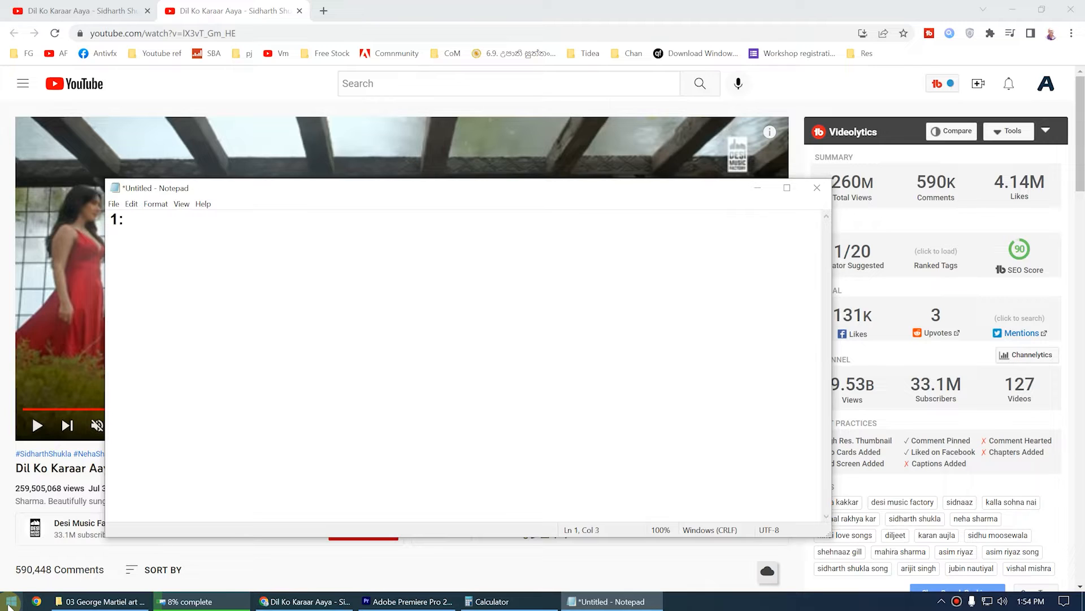
{"action": "type", "text": "2.35"}
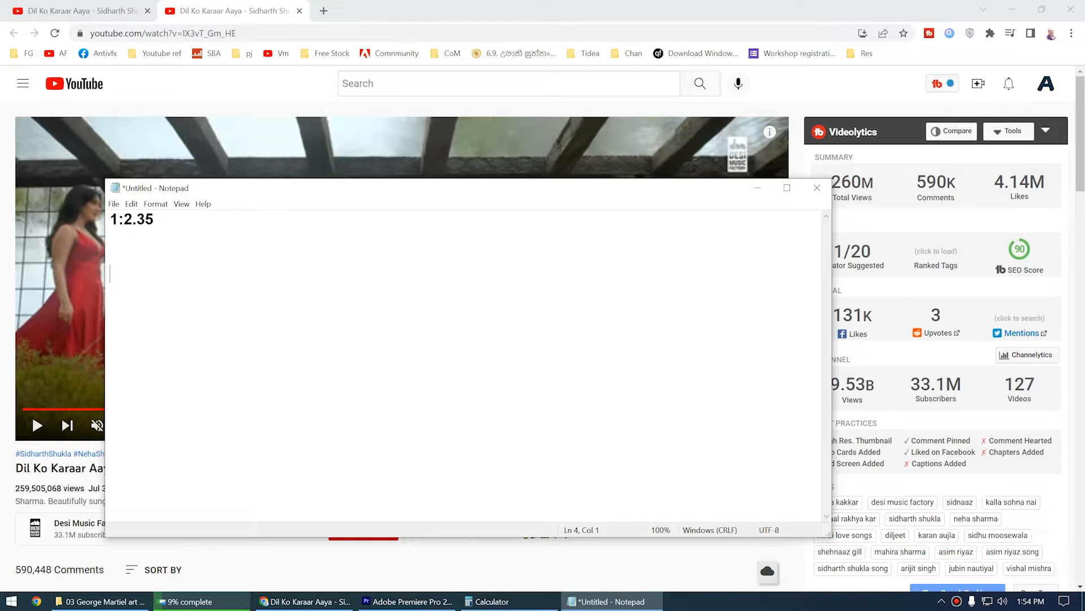
Step: Note the resolution 1920x1080 a few lines below the first ratio, with its ratio 16:9 underneath
{"action": "type", "text": "192"}
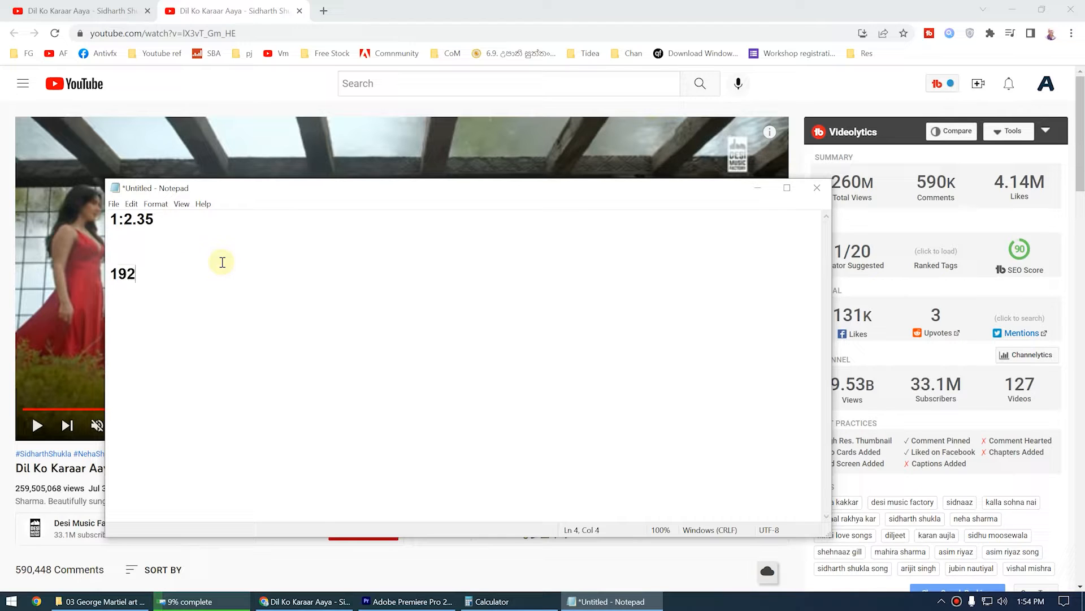
{"action": "type", "text": "0x1080"}
{"action": "key", "text": "Return"}
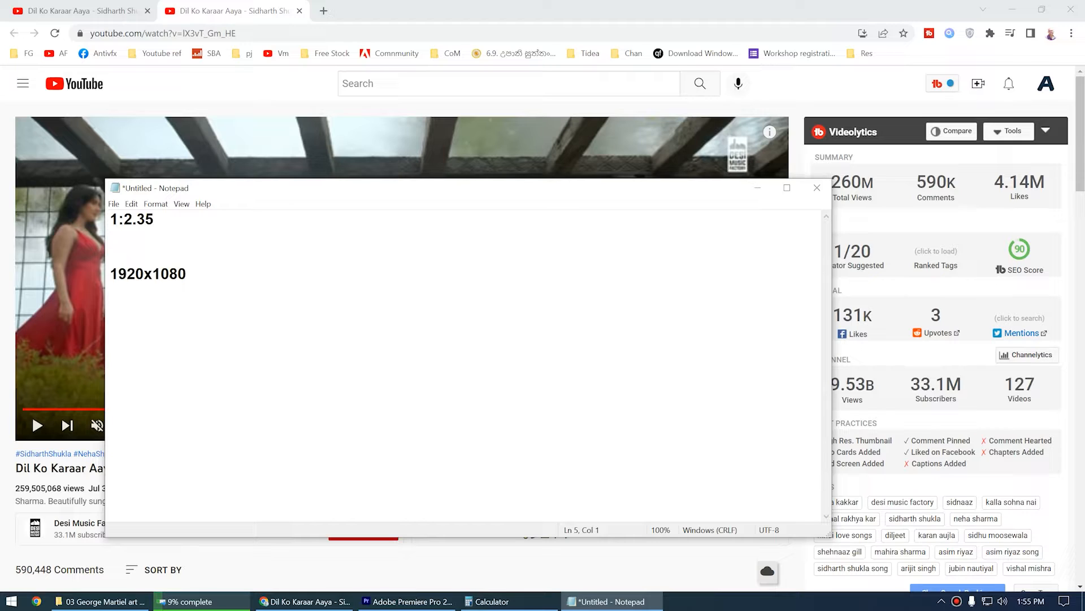
{"action": "type", "text": "16:1"}
{"action": "key", "text": "BackSpace"}
{"action": "type", "text": "9"}
Step: Add the resolution 1920x816 on a new line under 1:2.35 and move the note window off the video
{"action": "left_click", "coordinate": [165, 221]}
{"action": "key", "text": "Return"}
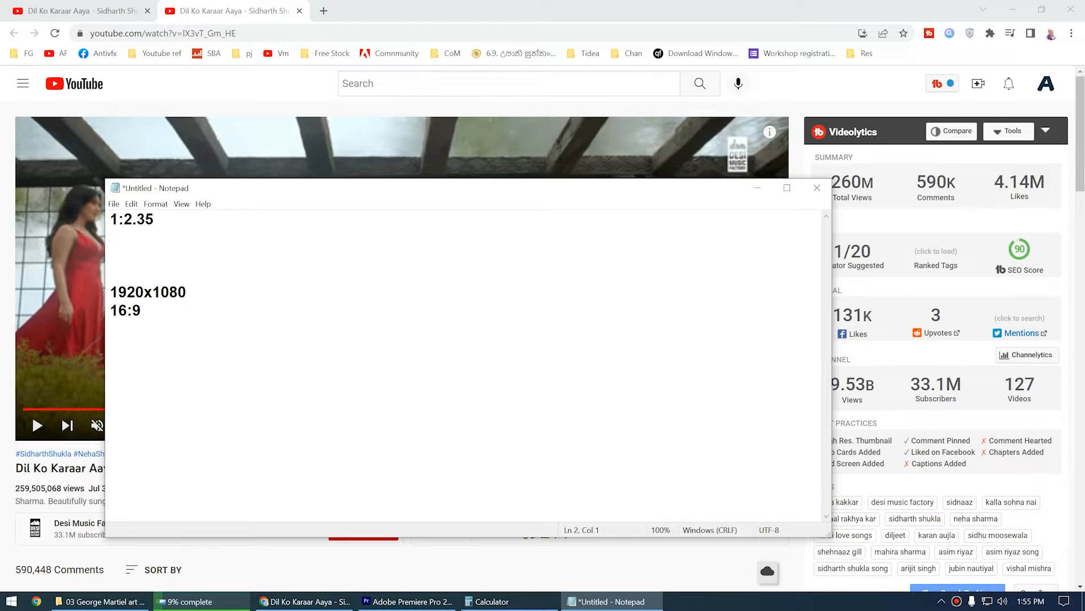
{"action": "type", "text": "1920"}
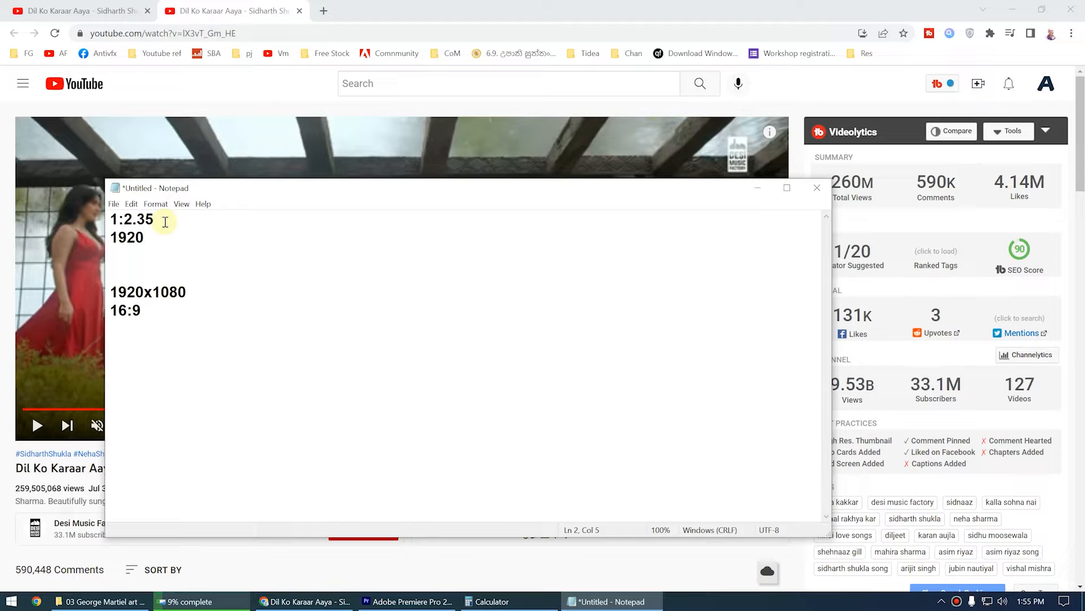
{"action": "type", "text": "x816"}
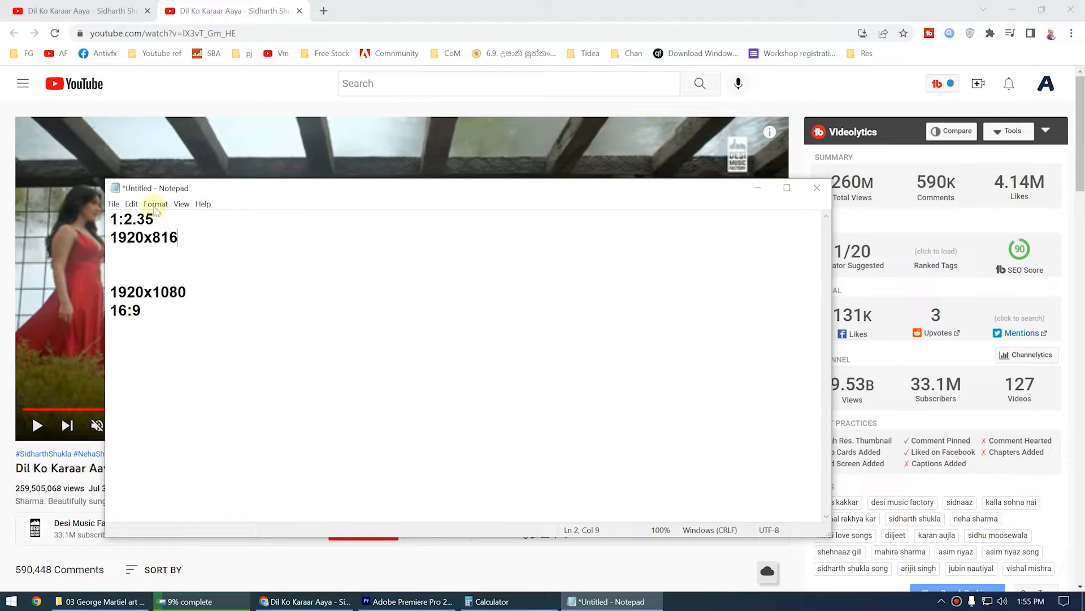
{"action": "left_click_drag", "start_coordinate": [199, 238], "coordinate": [106, 238]}
{"action": "left_click_drag", "start_coordinate": [360, 188], "coordinate": [789, 370]}
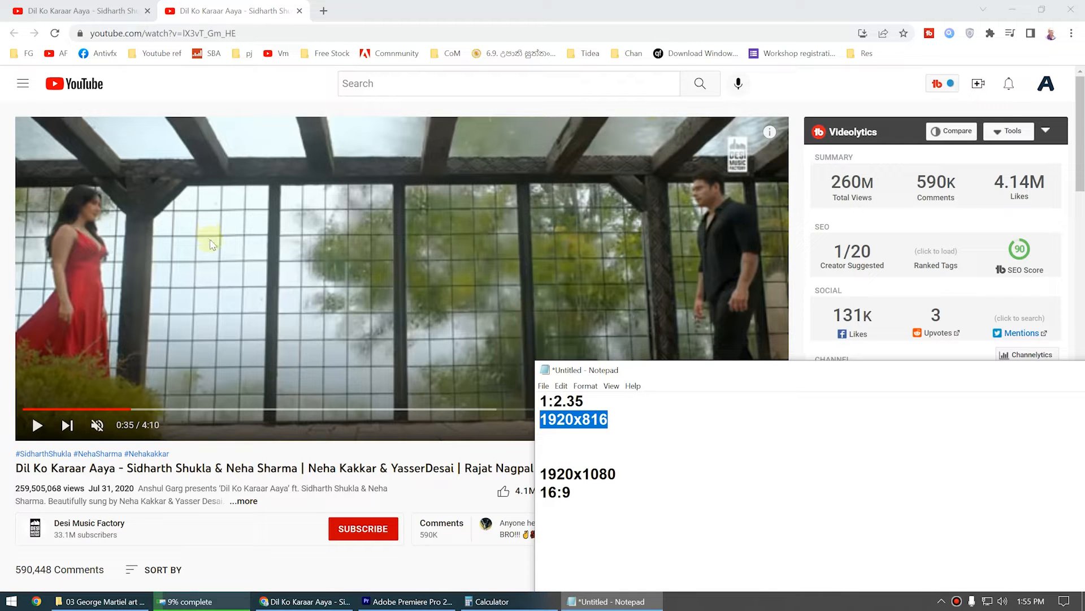
Step: Switch to Adobe Premiere Pro and start a new sequence with the Custom editing mode and a 29.97 frames/second timebase
{"action": "left_click", "coordinate": [384, 601]}
{"action": "left_click", "coordinate": [129, 262]}
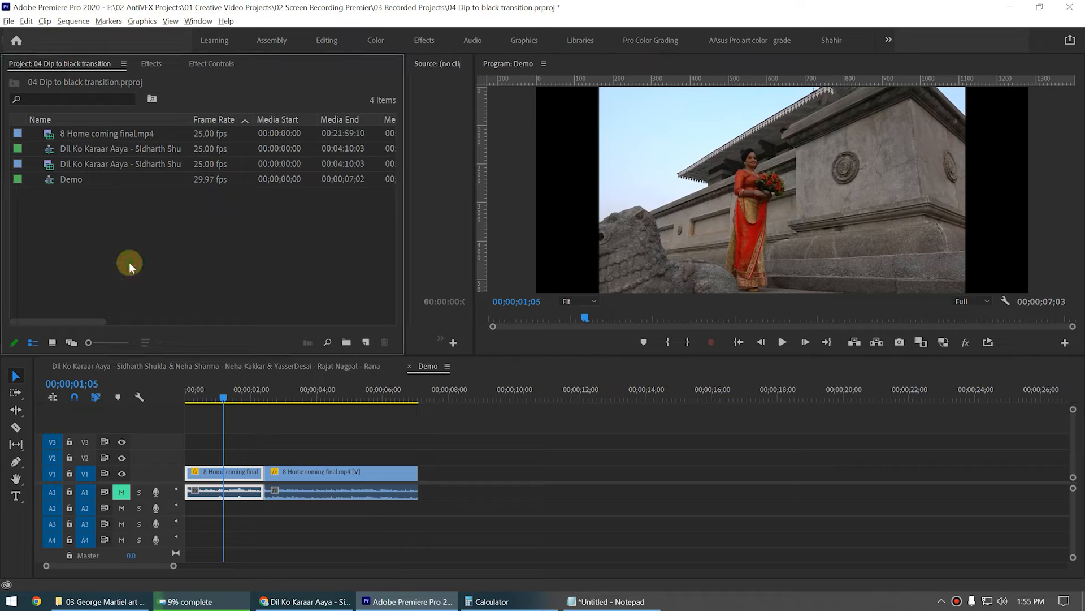
{"action": "right_click", "coordinate": [87, 217]}
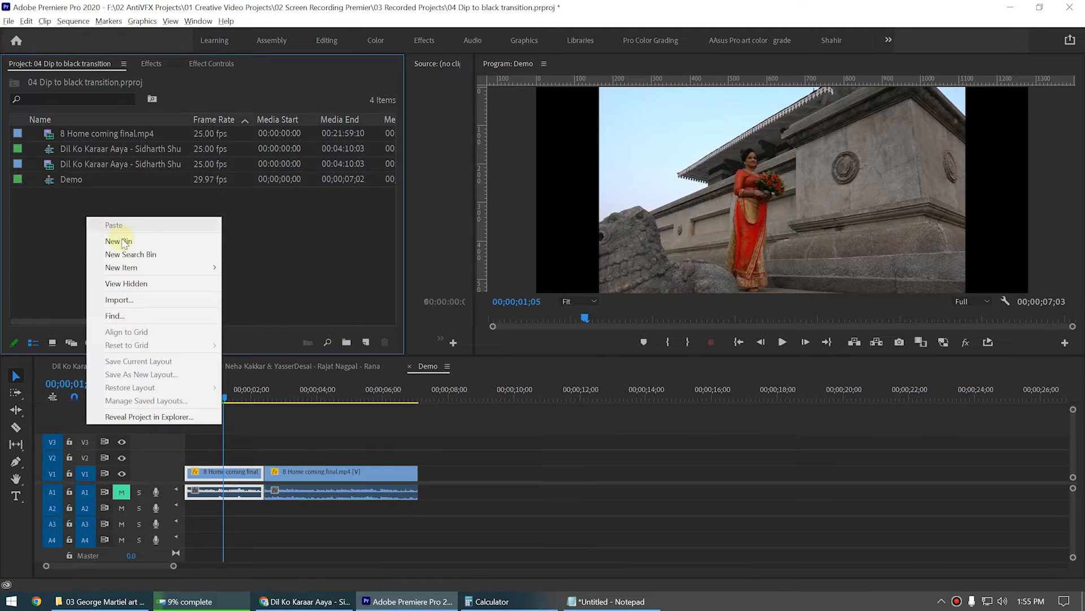
{"action": "mouse_move", "coordinate": [147, 270]}
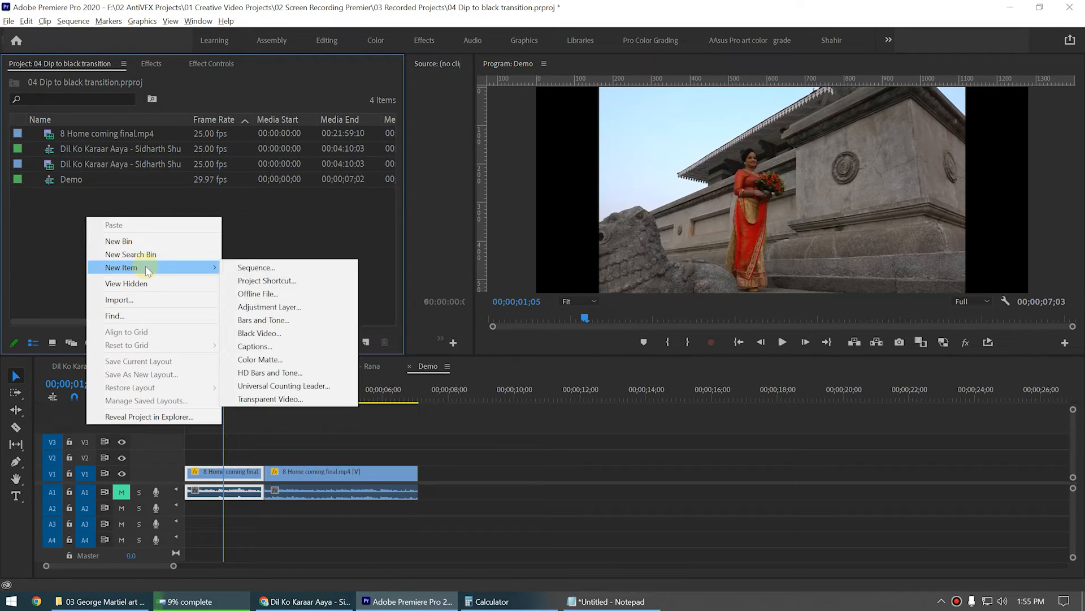
{"action": "left_click", "coordinate": [245, 265]}
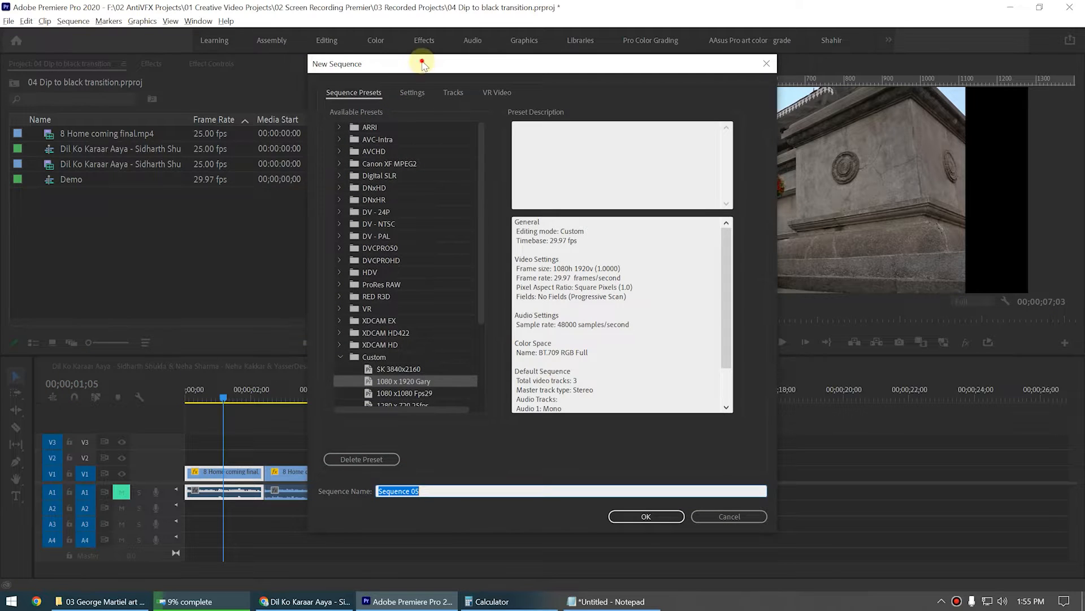
{"action": "left_click_drag", "start_coordinate": [422, 63], "coordinate": [406, 56]}
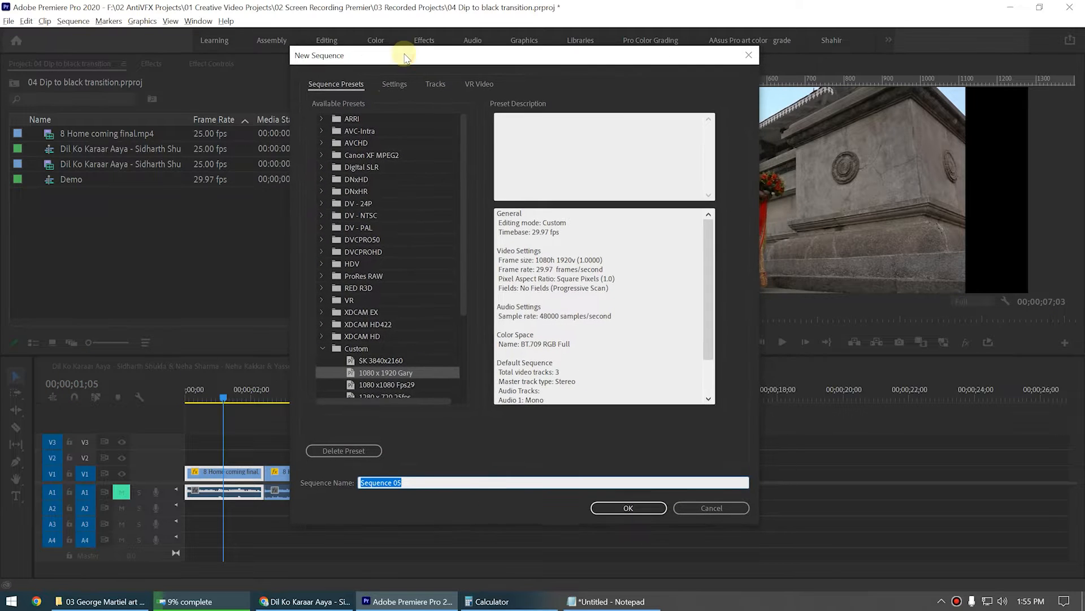
{"action": "left_click", "coordinate": [395, 84]}
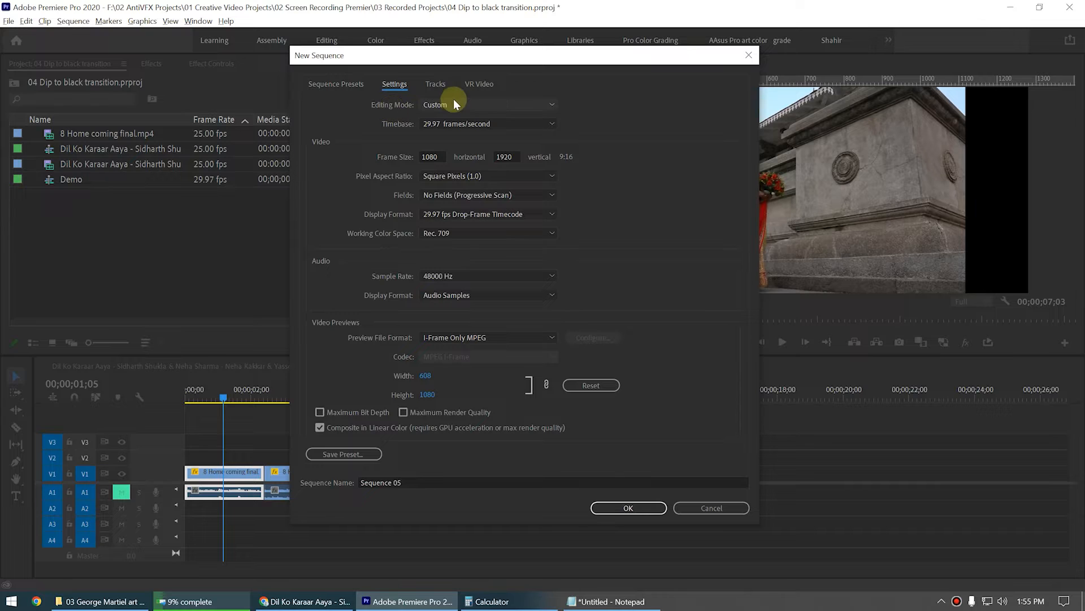
{"action": "left_click", "coordinate": [481, 104]}
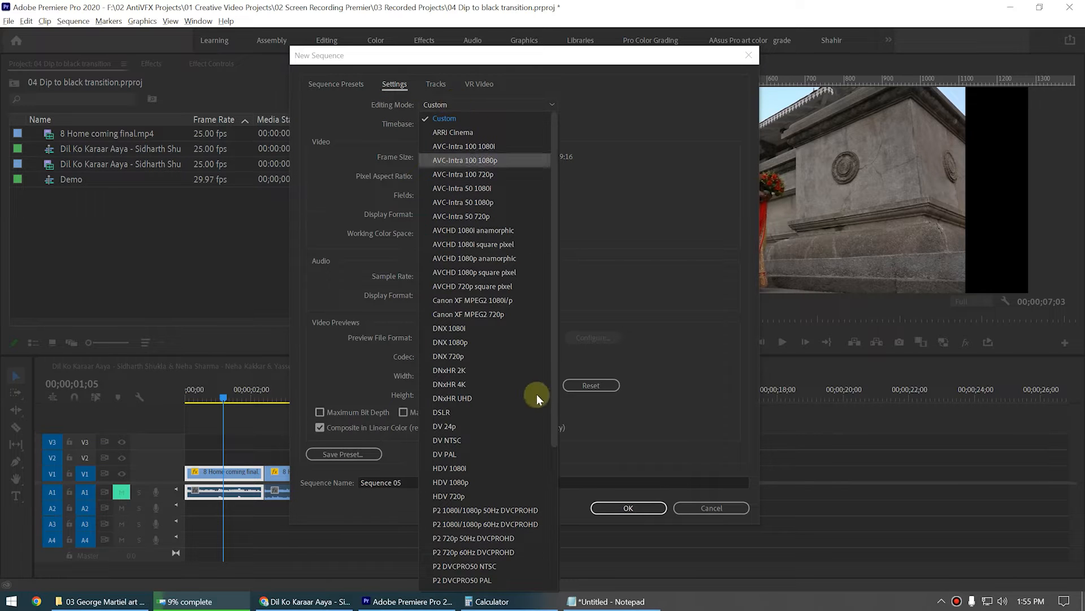
{"action": "left_click_drag", "start_coordinate": [556, 385], "coordinate": [558, 297]}
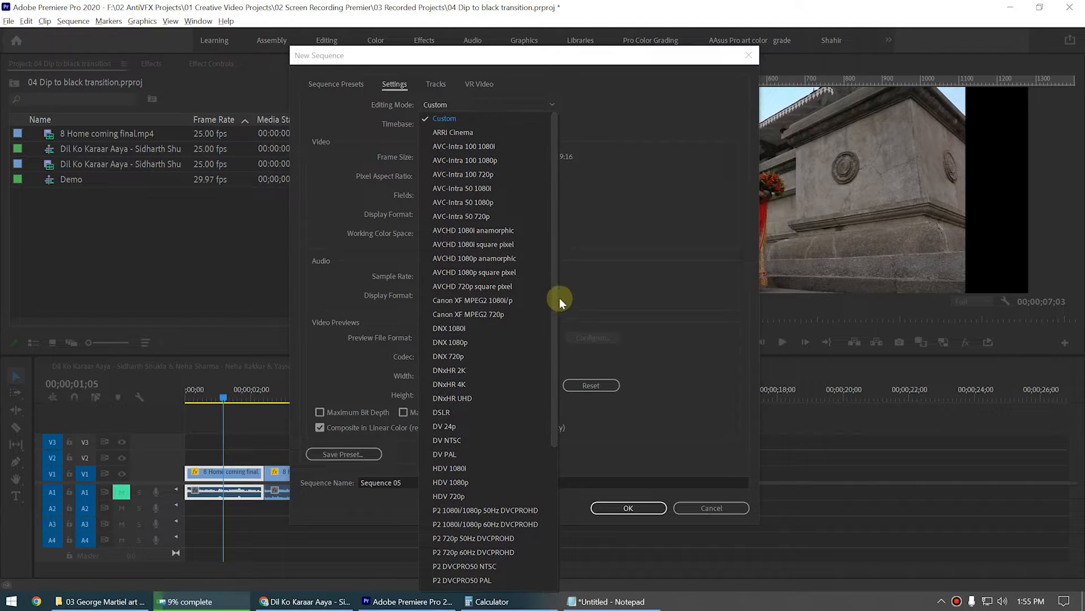
{"action": "left_click", "coordinate": [443, 118]}
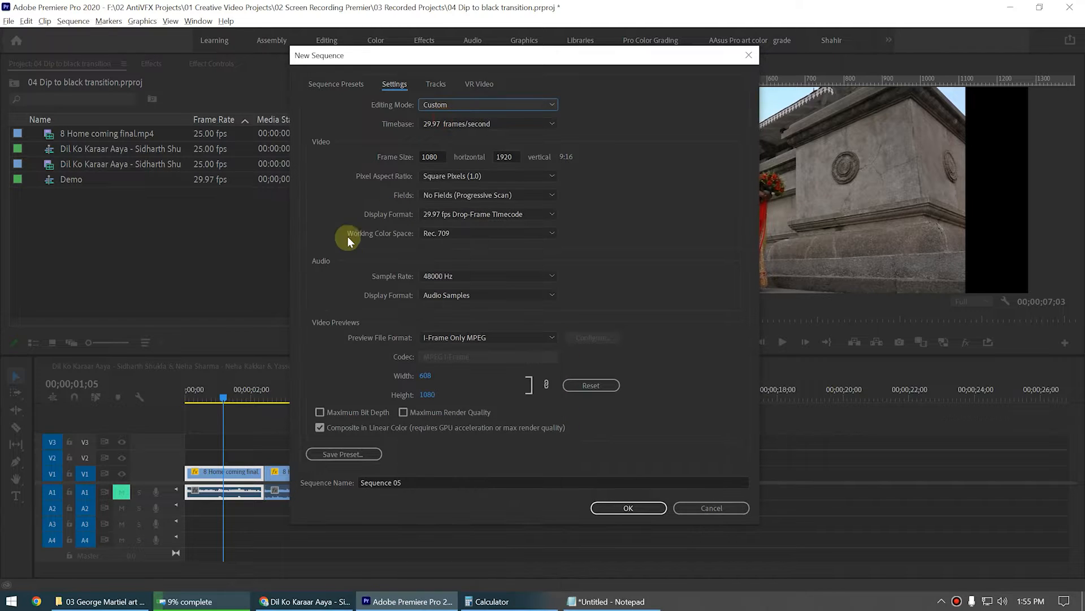
{"action": "left_click", "coordinate": [453, 124]}
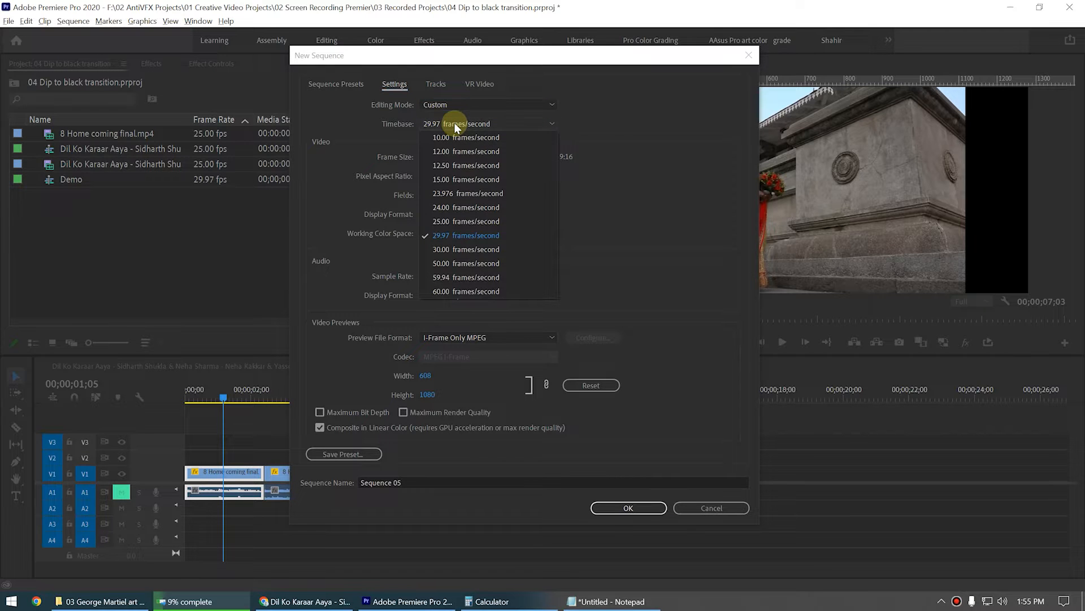
{"action": "left_click", "coordinate": [456, 233]}
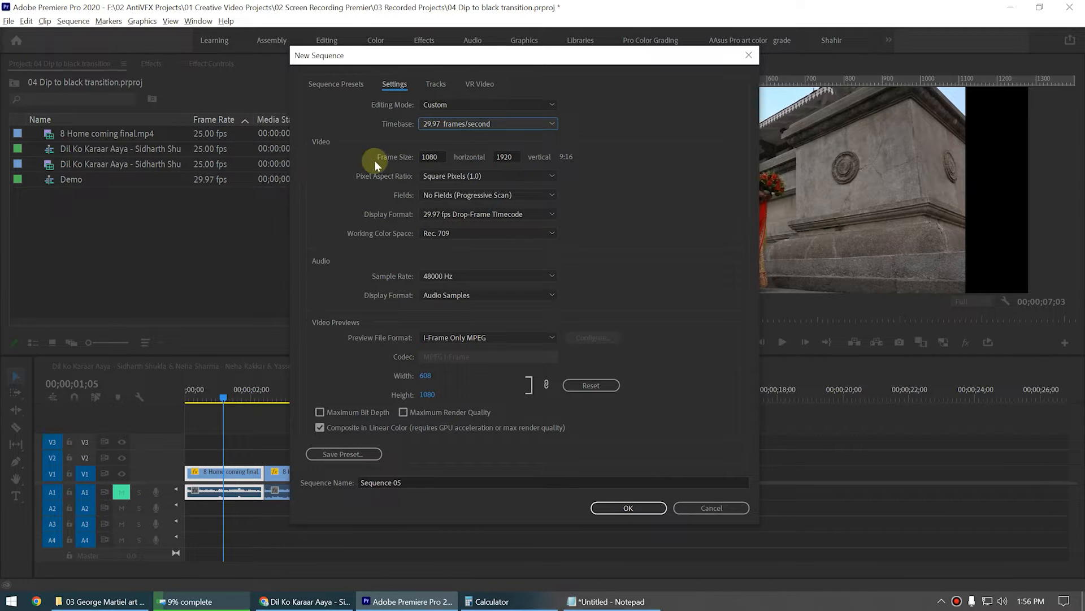
Step: Set the new sequence's frame size to 1920 horizontal by 816 vertical
{"action": "left_click", "coordinate": [429, 156]}
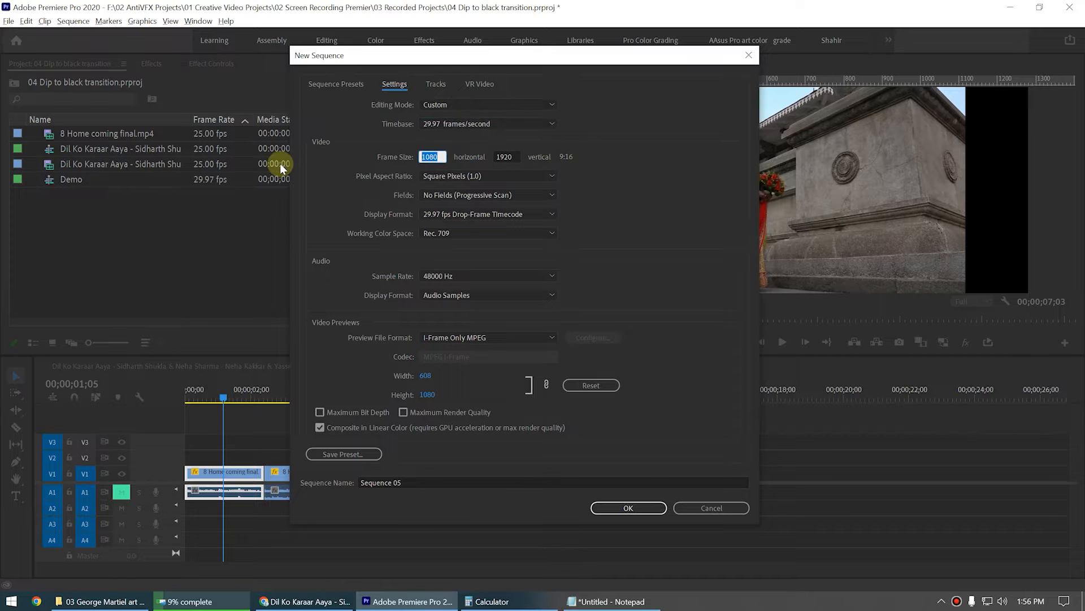
{"action": "type", "text": "1920"}
{"action": "left_click", "coordinate": [509, 156]}
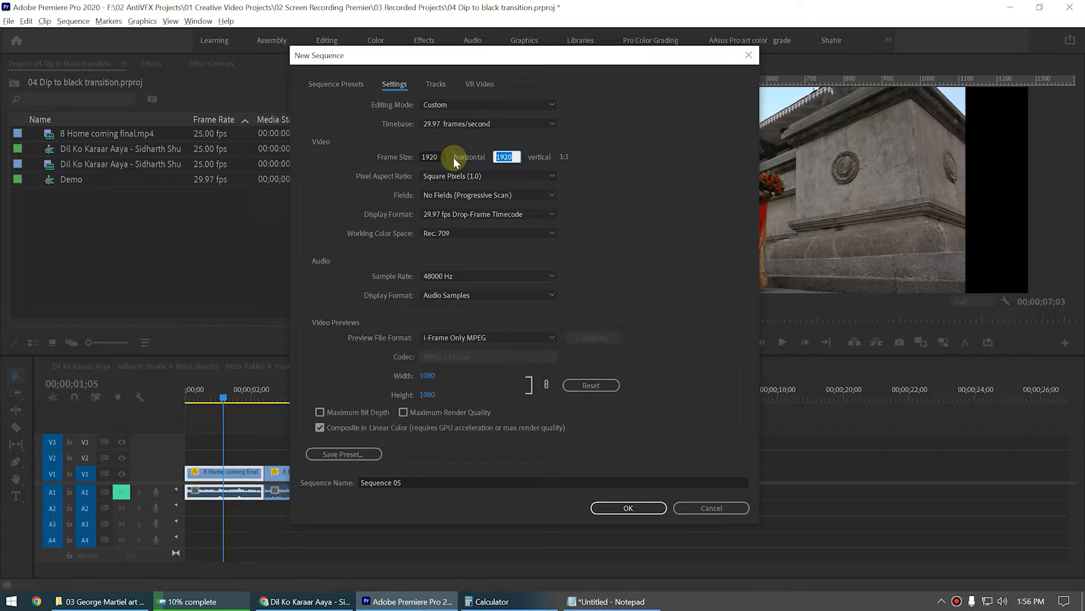
{"action": "type", "text": "816"}
{"action": "left_click", "coordinate": [607, 172]}
Step: Switch to Calculator and divide 40 by 17 to check the frame size's aspect ratio
{"action": "left_click", "coordinate": [487, 601]}
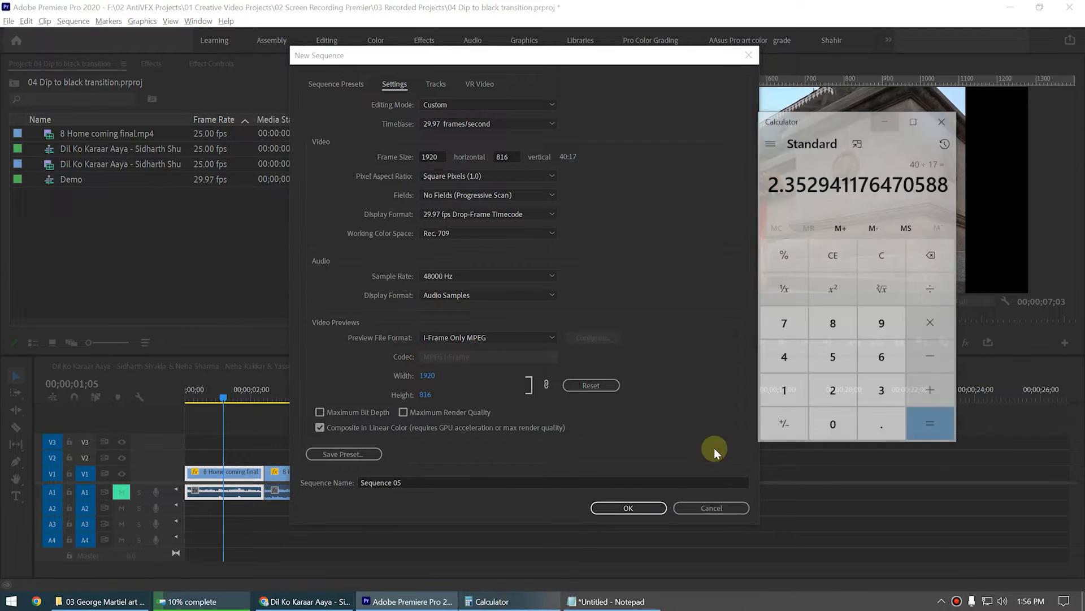
{"action": "left_click", "coordinate": [848, 397]}
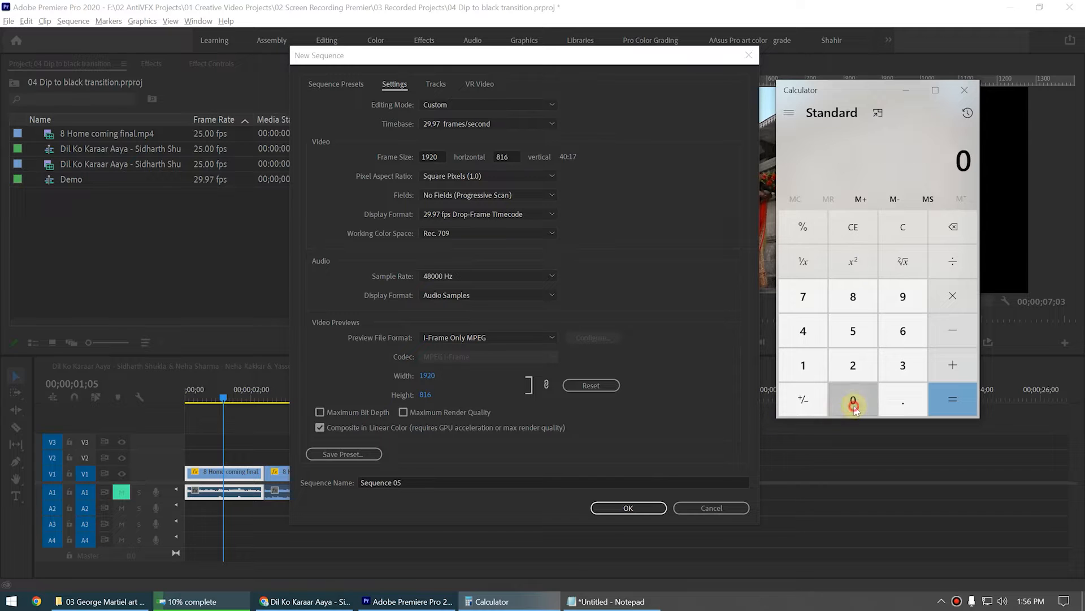
{"action": "left_click", "coordinate": [813, 333]}
{"action": "left_click", "coordinate": [846, 393]}
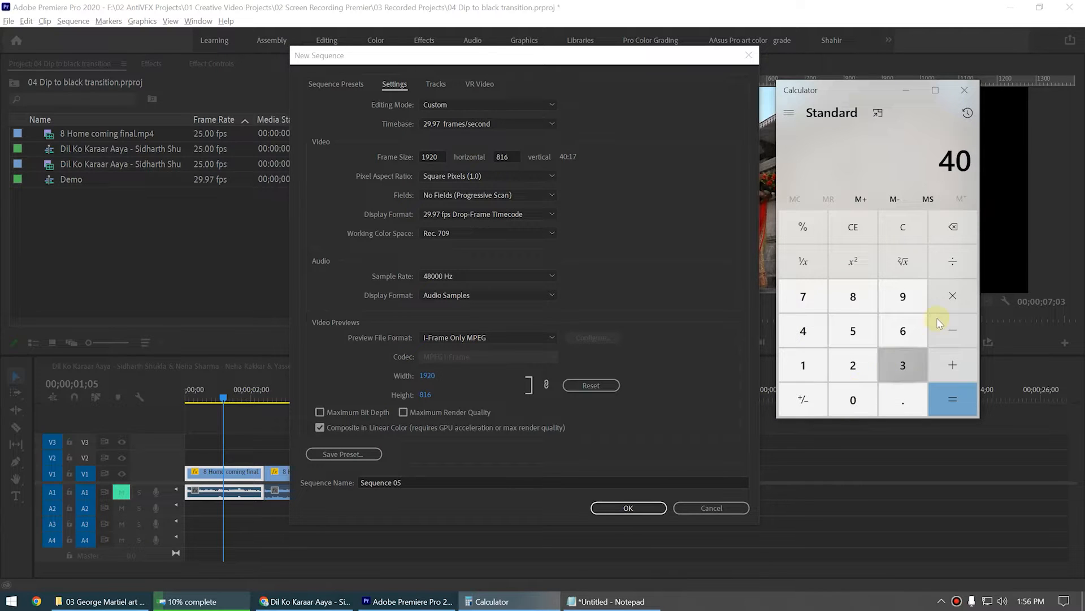
{"action": "left_click", "coordinate": [952, 261]}
{"action": "left_click", "coordinate": [803, 366]}
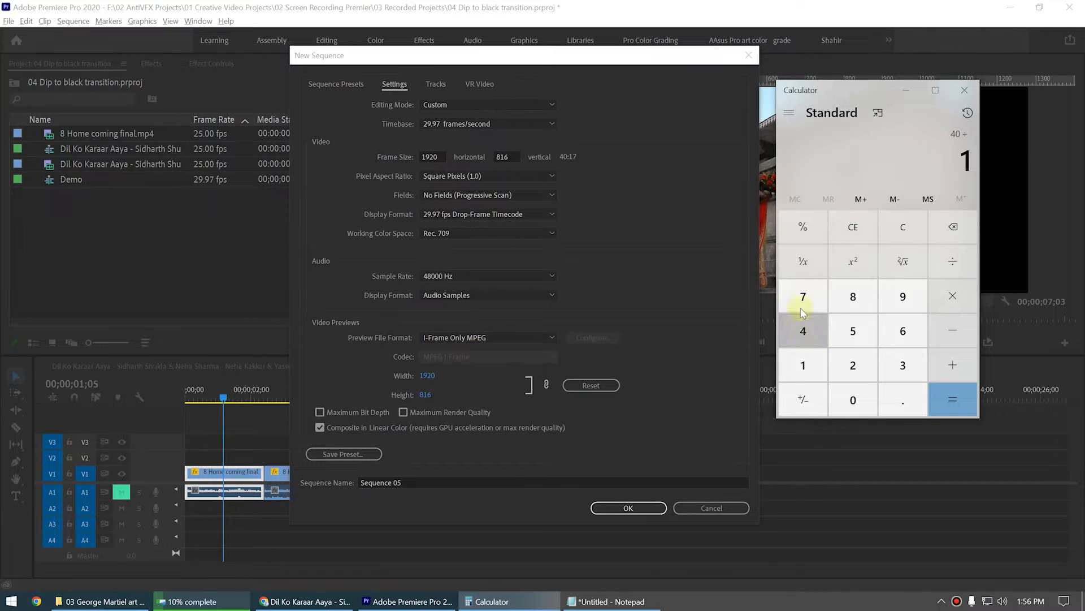
{"action": "left_click", "coordinate": [803, 299]}
{"action": "left_click", "coordinate": [941, 417]}
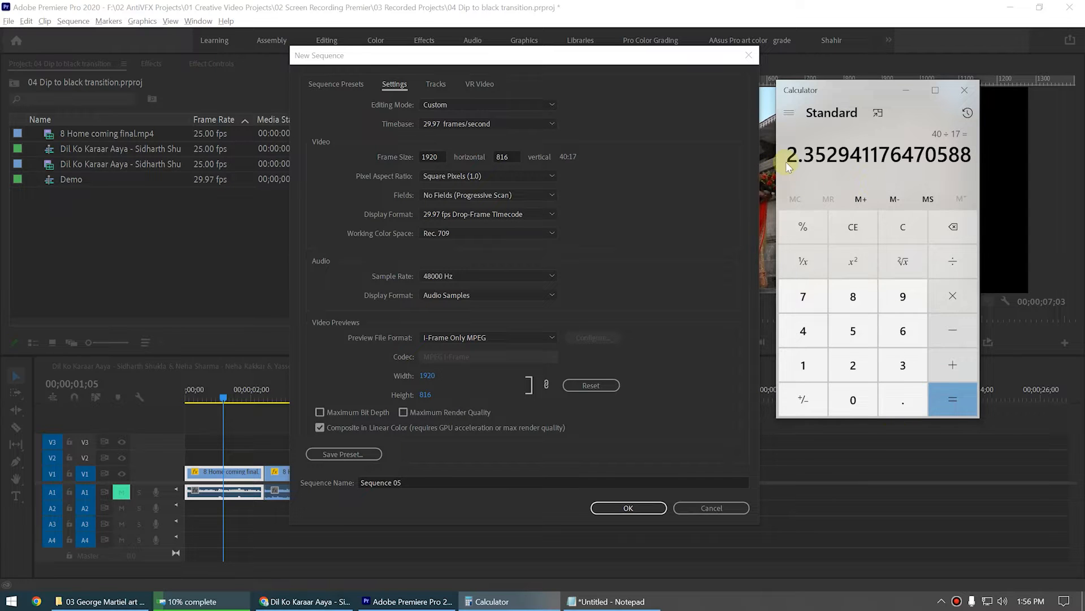
{"action": "left_click", "coordinate": [907, 90]}
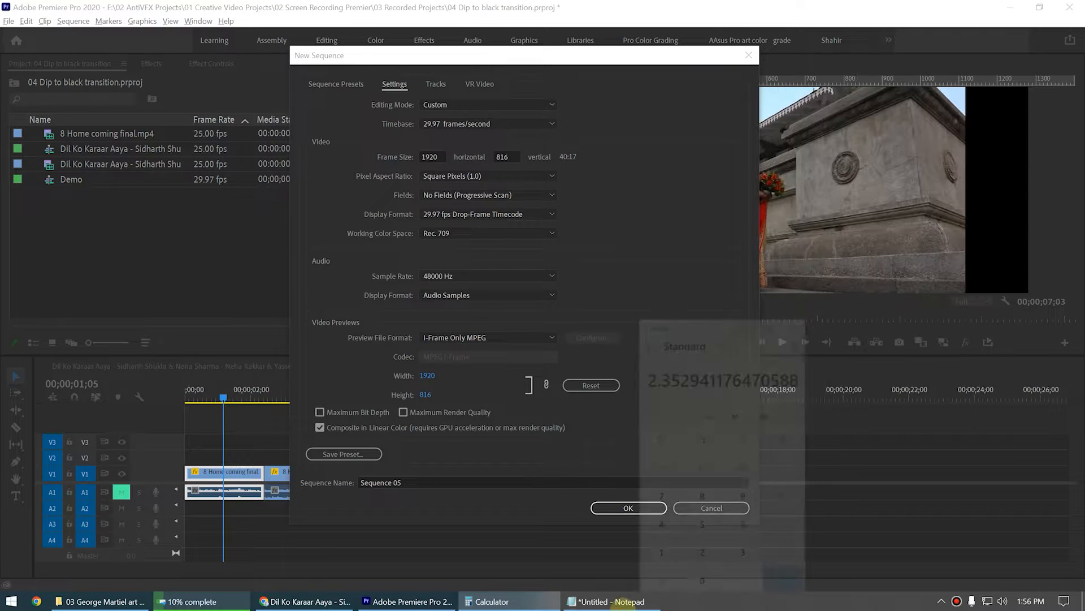
Step: Review the noted 1:2.35 ratio and 1920x816 size in Notepad and the YouTube video's frame, and return to Premiere Pro
{"action": "left_click", "coordinate": [613, 601]}
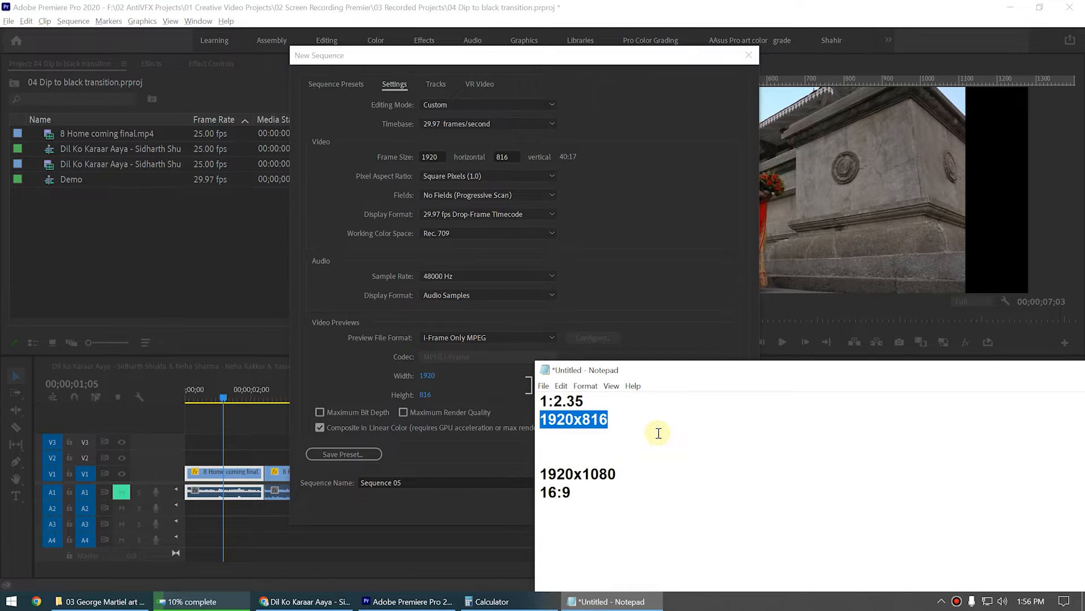
{"action": "left_click_drag", "start_coordinate": [645, 428], "coordinate": [544, 401]}
{"action": "left_click", "coordinate": [280, 600]}
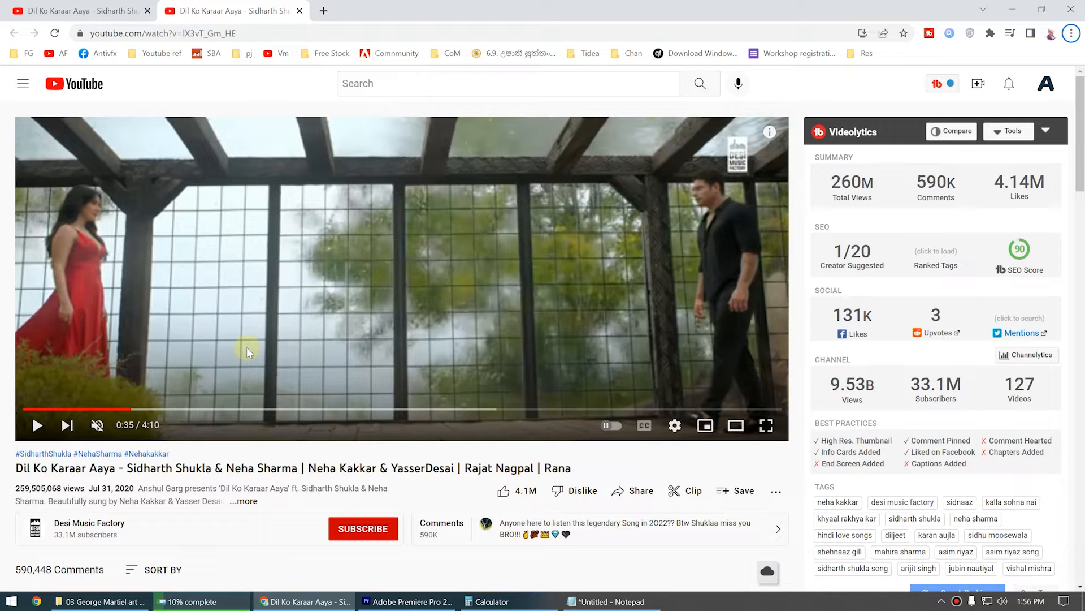
{"action": "left_click", "coordinate": [407, 601]}
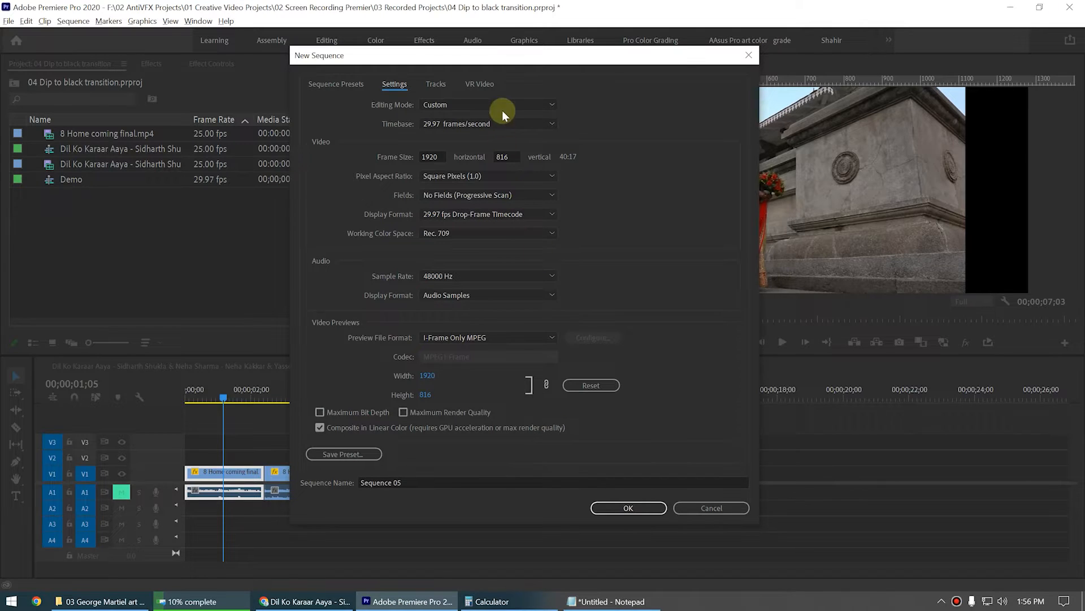
Step: Name the new sequence "Demo 2" and create it
{"action": "left_click", "coordinate": [345, 475]}
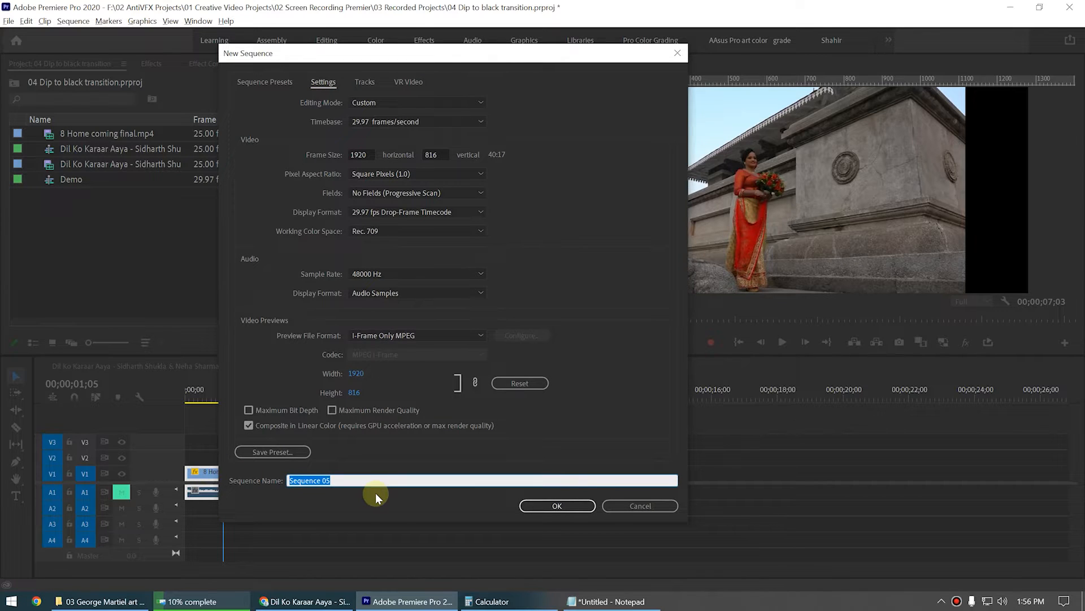
{"action": "type", "text": "Demo 2"}
{"action": "left_click", "coordinate": [625, 341]}
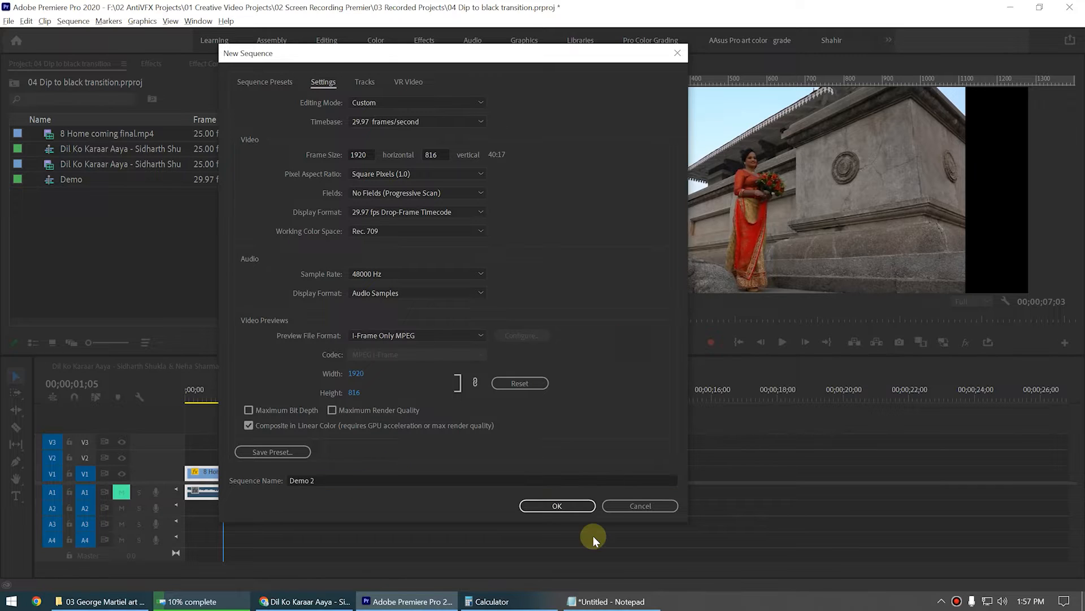
{"action": "left_click", "coordinate": [576, 506]}
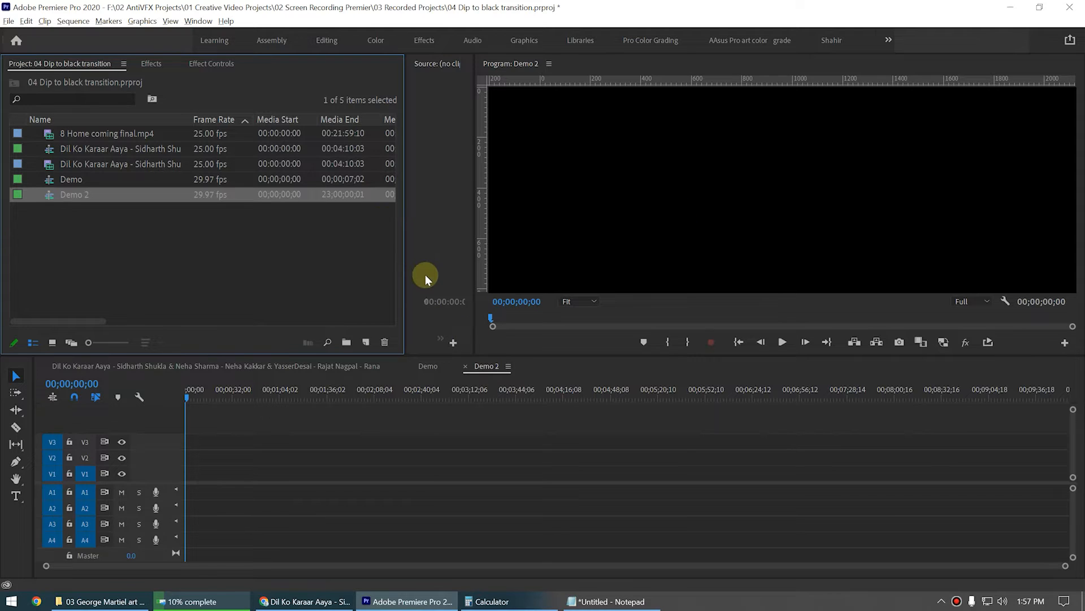
Step: Move both video clips with their audio from the Demo sequence into the Demo 2 sequence
{"action": "left_click", "coordinate": [430, 367]}
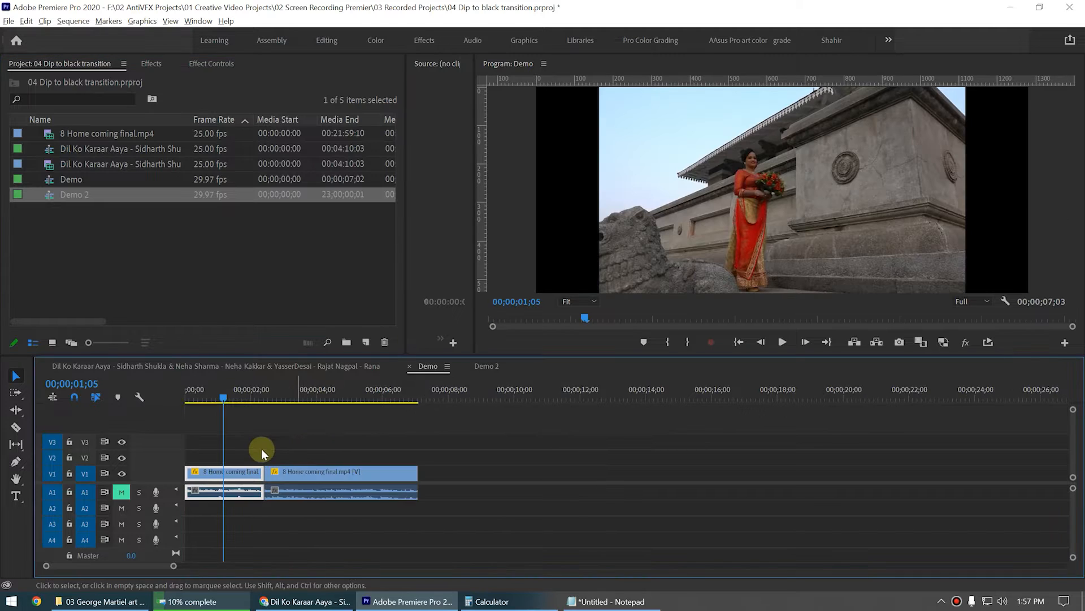
{"action": "left_click_drag", "start_coordinate": [261, 448], "coordinate": [315, 497]}
{"action": "key", "text": "Delete"}
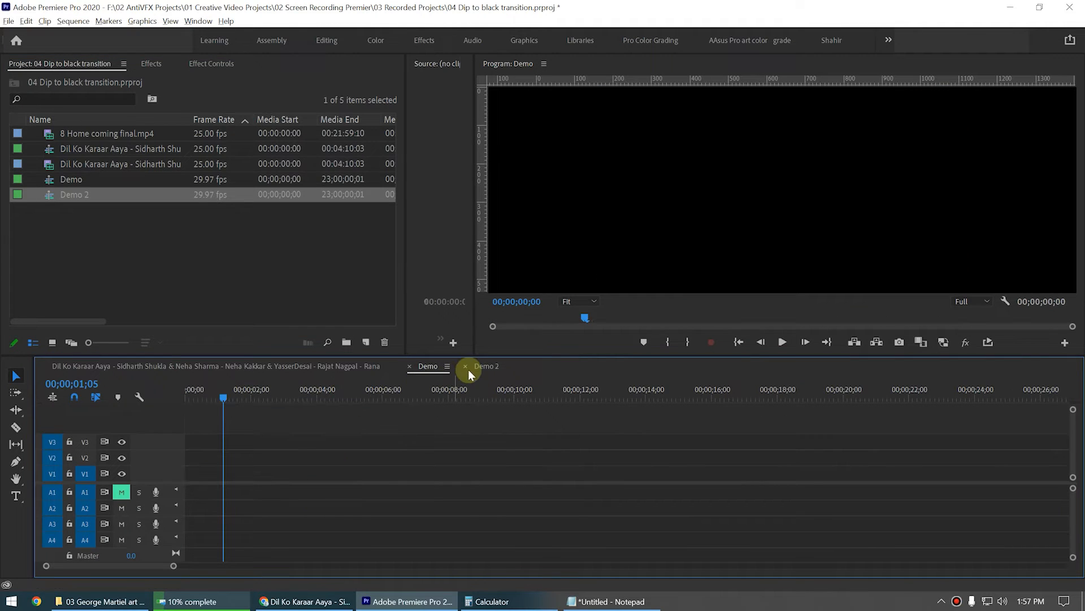
{"action": "left_click", "coordinate": [481, 368]}
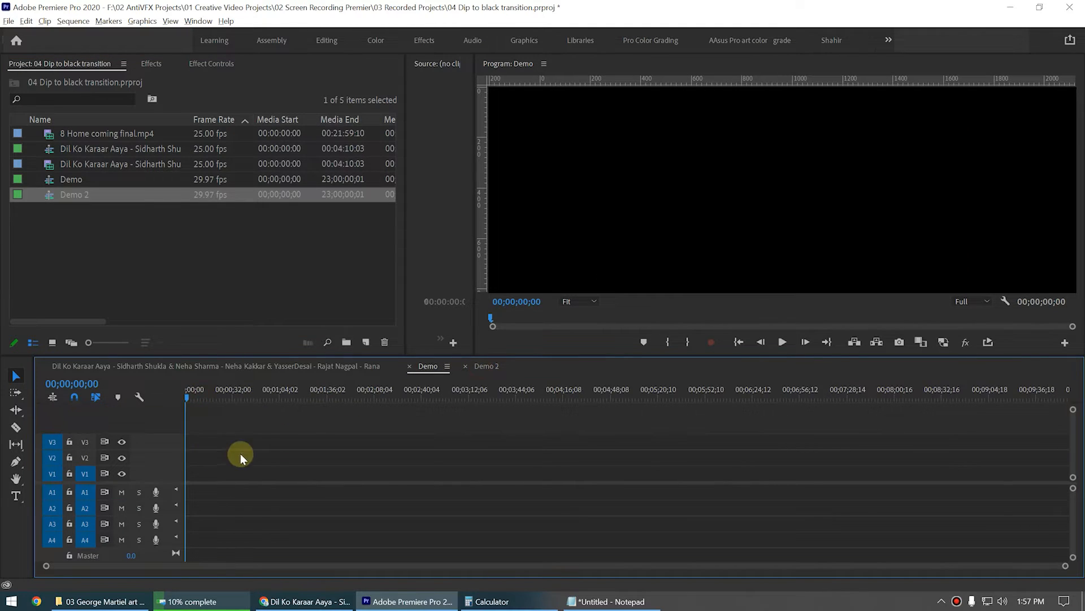
{"action": "key", "text": "ctrl+v"}
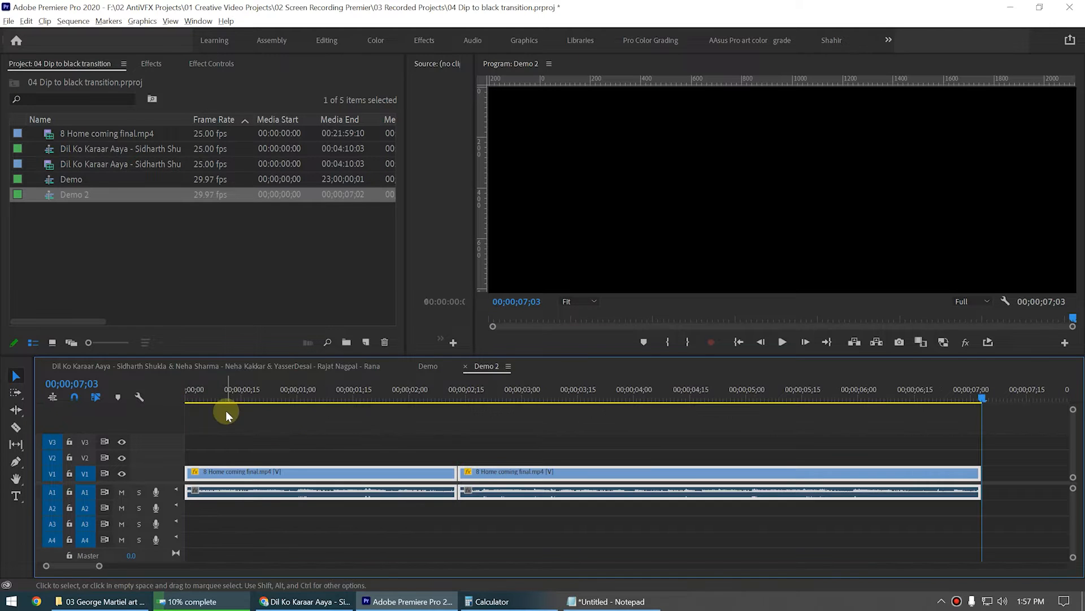
Step: View the file properties of the first clip in Demo 2 to check its image size, and close them
{"action": "left_click", "coordinate": [237, 403]}
{"action": "left_click", "coordinate": [330, 475]}
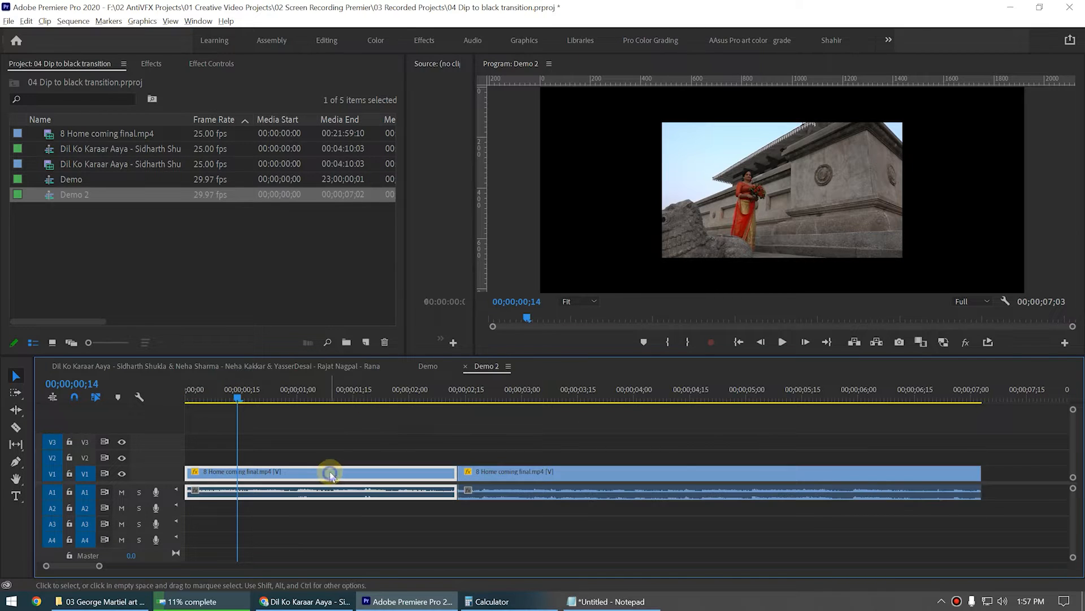
{"action": "right_click", "coordinate": [331, 475]}
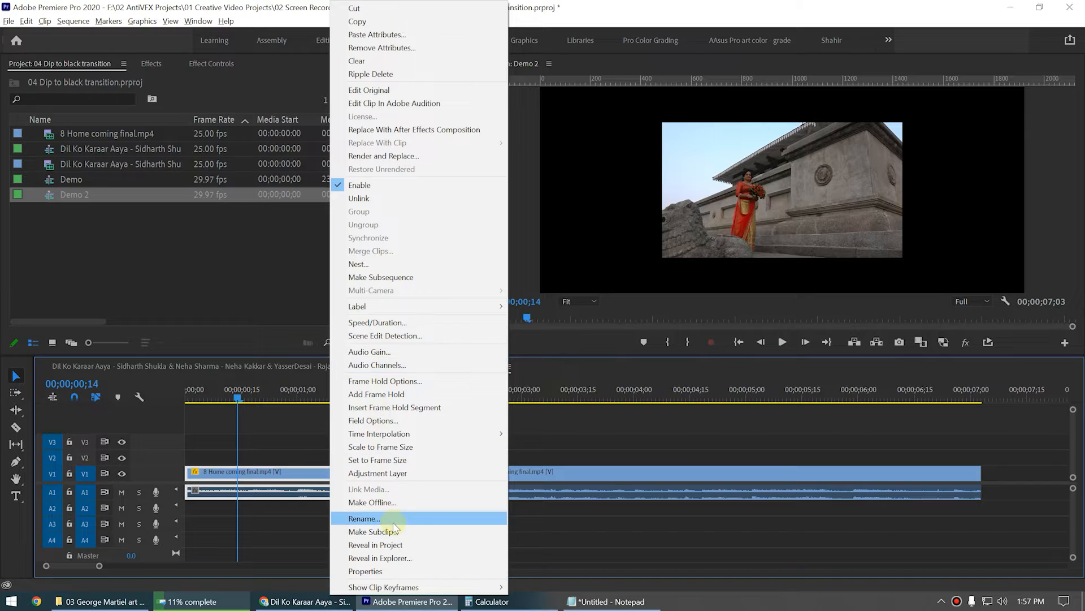
{"action": "left_click", "coordinate": [391, 572]}
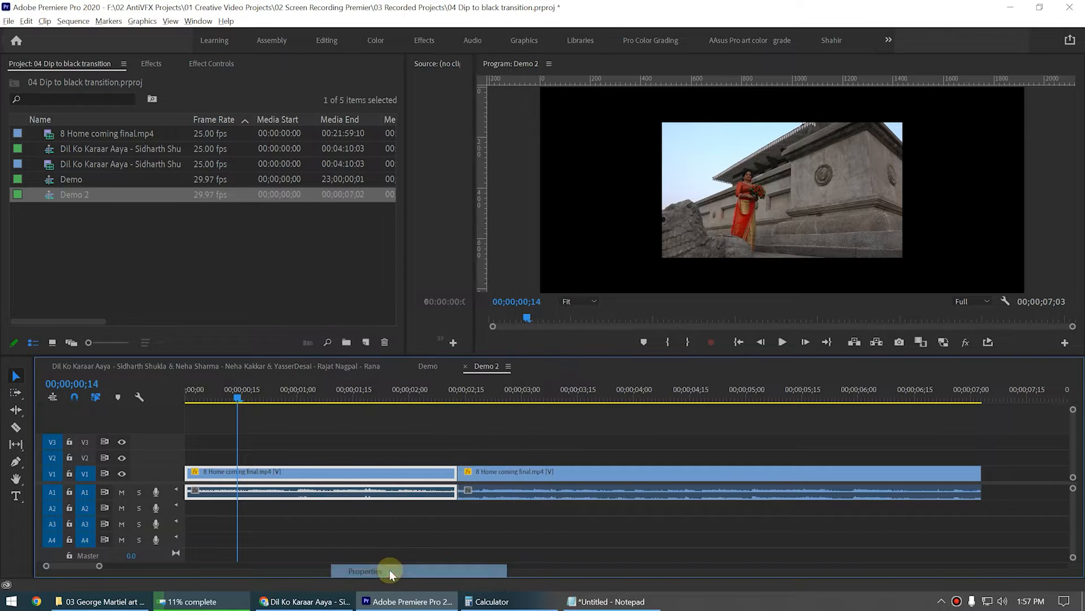
{"action": "left_click_drag", "start_coordinate": [203, 57], "coordinate": [378, 173]}
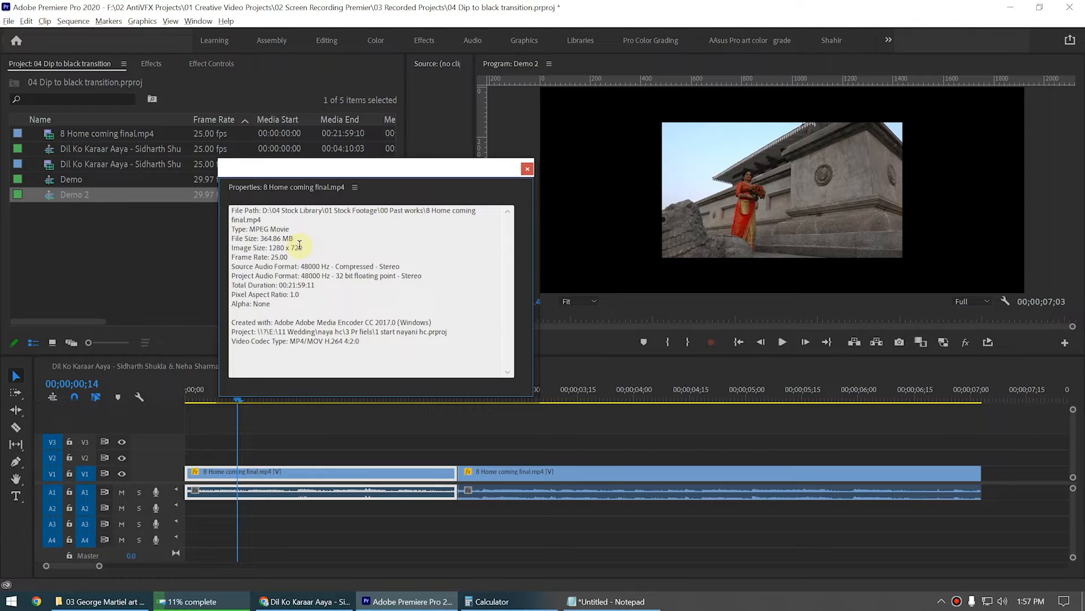
{"action": "left_click", "coordinate": [527, 169]}
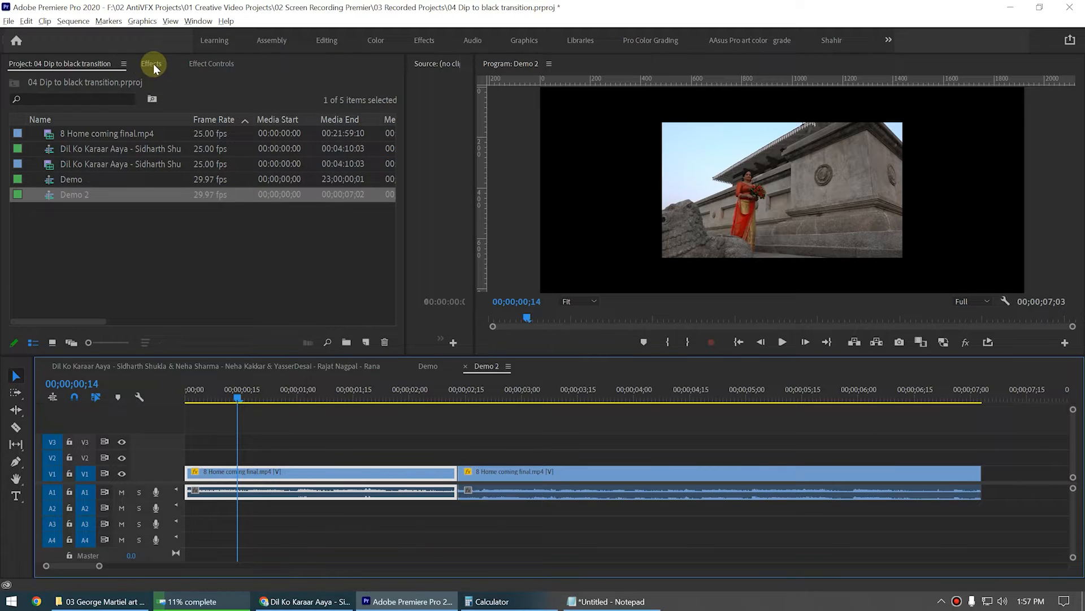
Step: Scale the first clip to 153.4 so it fills the widescreen frame, and check it at a further frame
{"action": "left_click", "coordinate": [203, 64]}
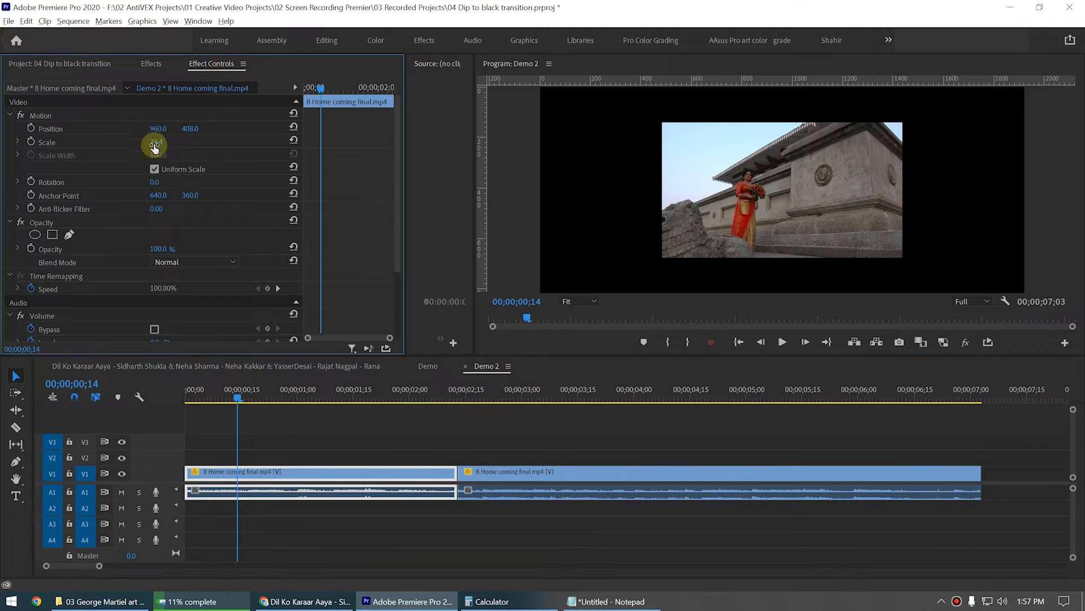
{"action": "left_click_drag", "start_coordinate": [154, 147], "coordinate": [199, 147]}
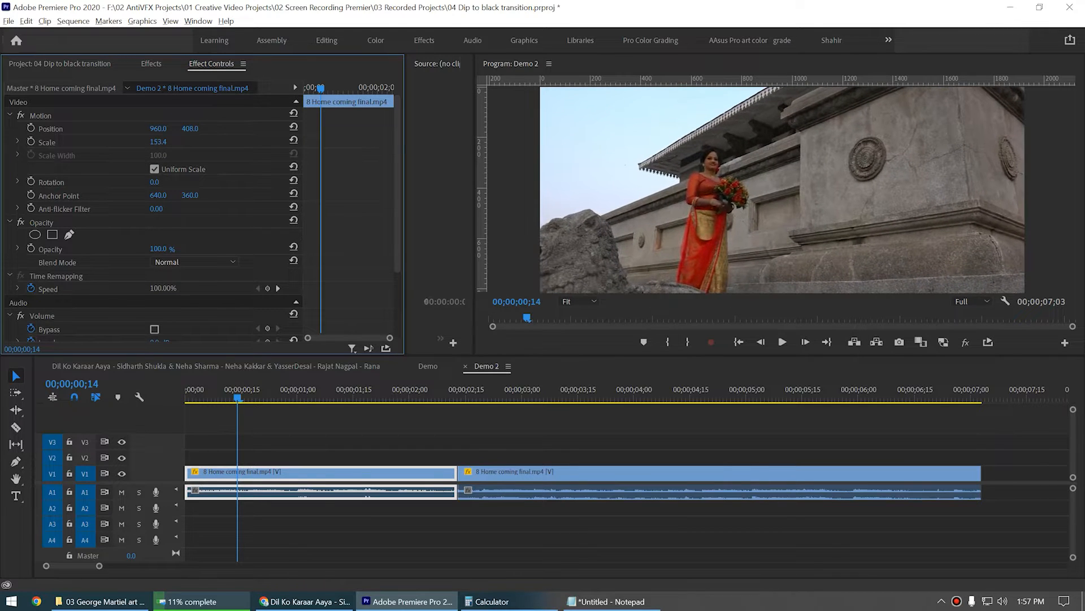
{"action": "left_click", "coordinate": [335, 403]}
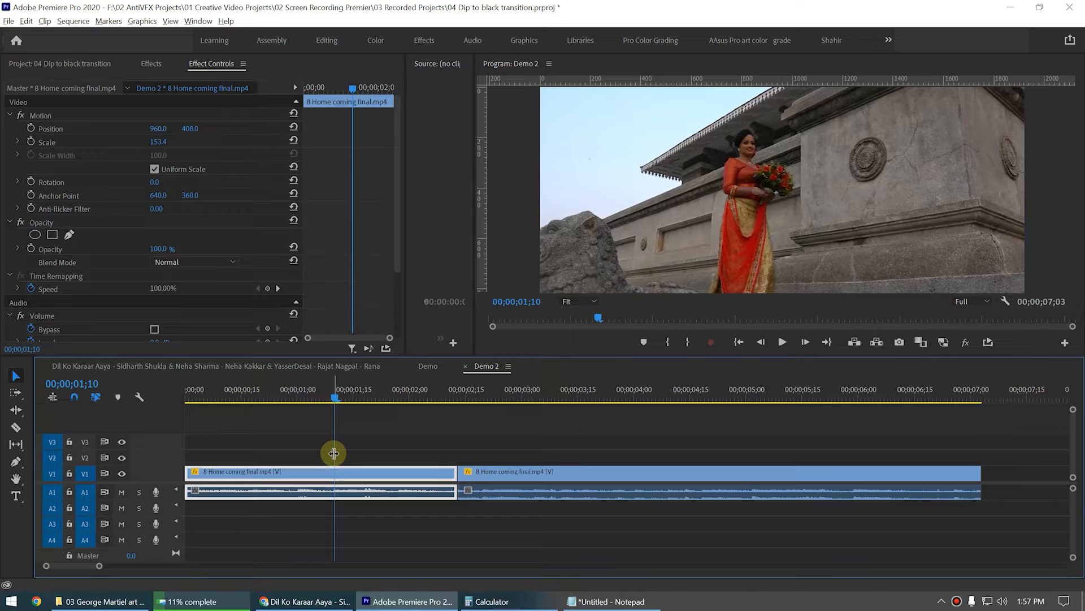
Step: Copy the first clip's attributes and paste only Motion onto the second clip, and scrub back through the first clip
{"action": "right_click", "coordinate": [326, 473]}
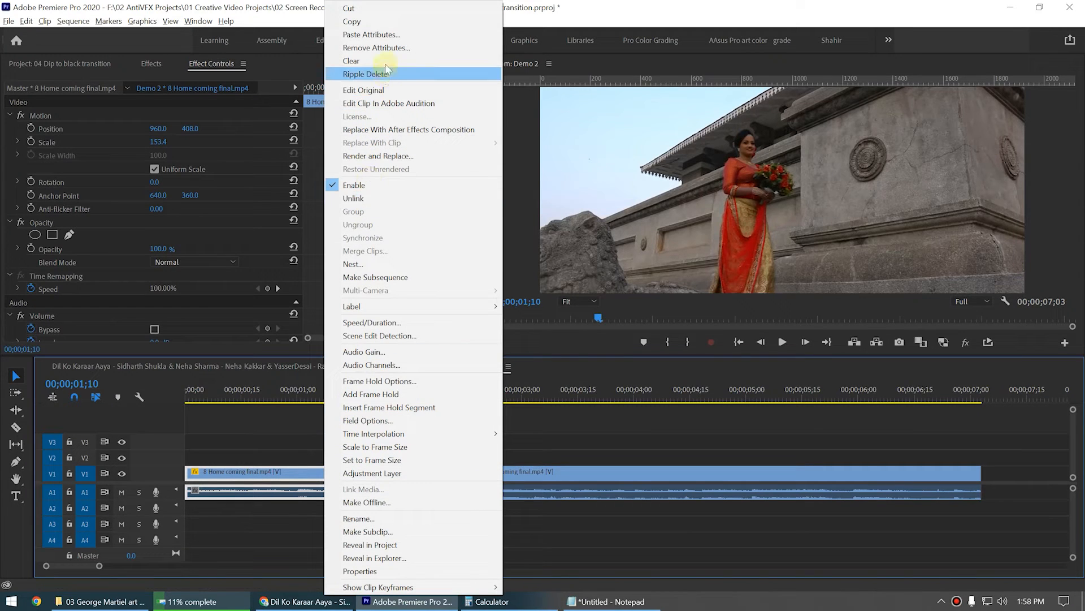
{"action": "left_click", "coordinate": [379, 21]}
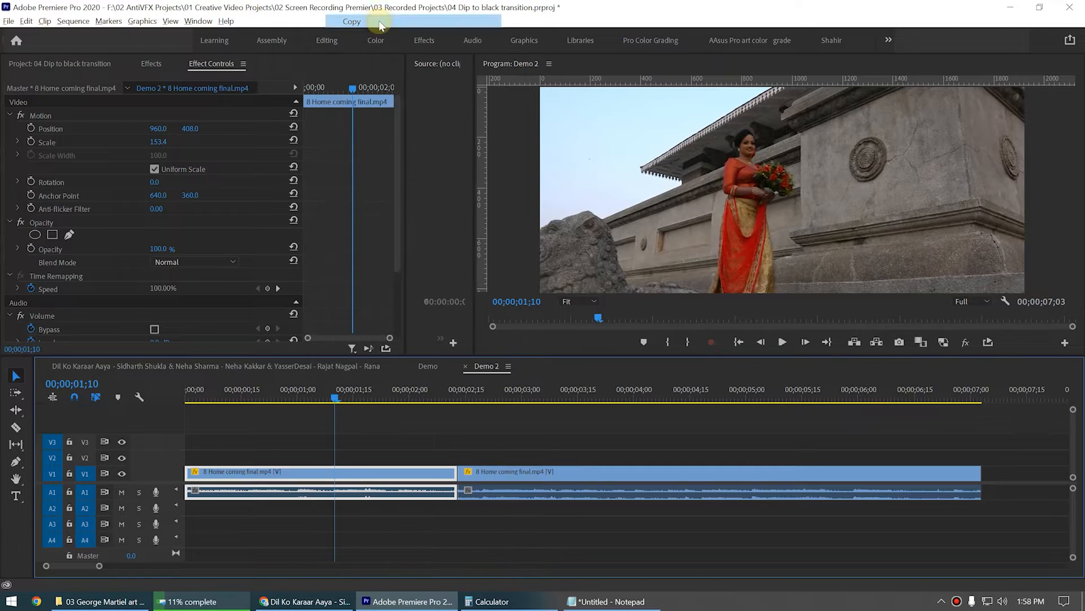
{"action": "left_click", "coordinate": [541, 394]}
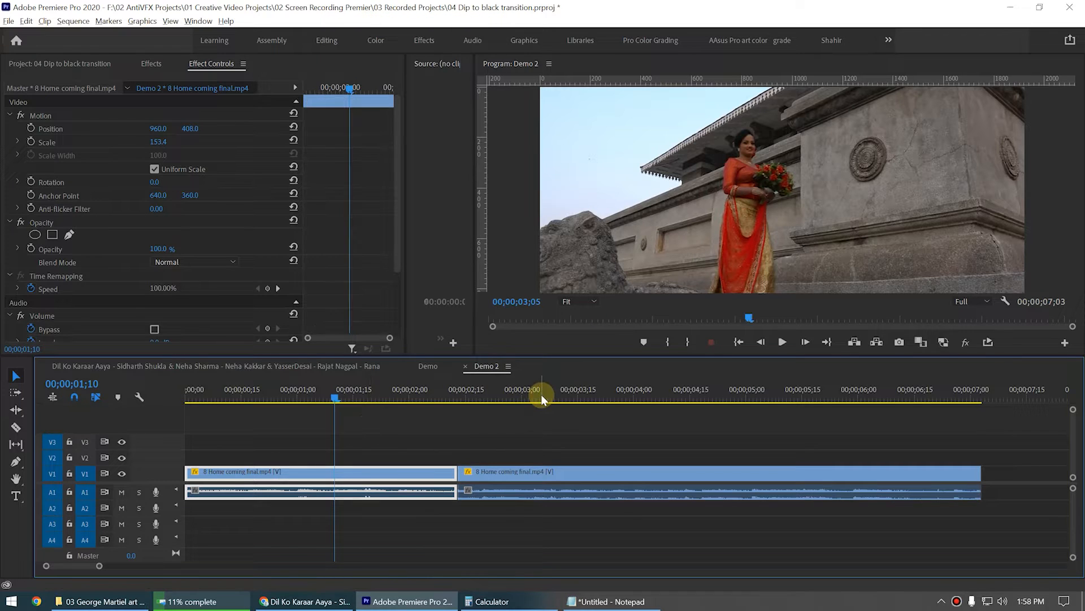
{"action": "left_click", "coordinate": [547, 431]}
{"action": "left_click", "coordinate": [568, 476]}
{"action": "right_click", "coordinate": [567, 475]}
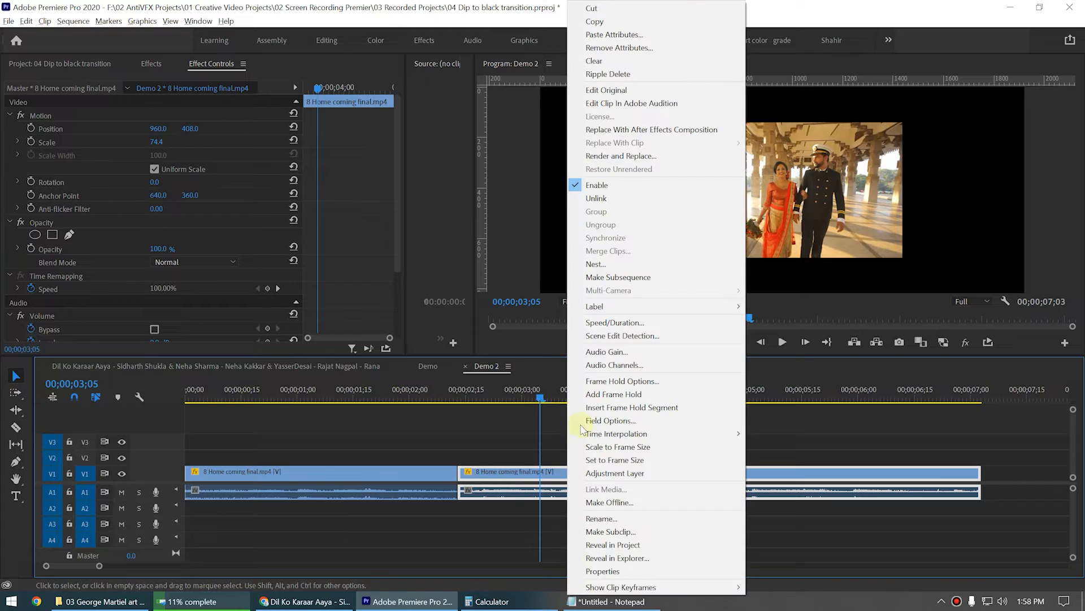
{"action": "left_click", "coordinate": [614, 38]}
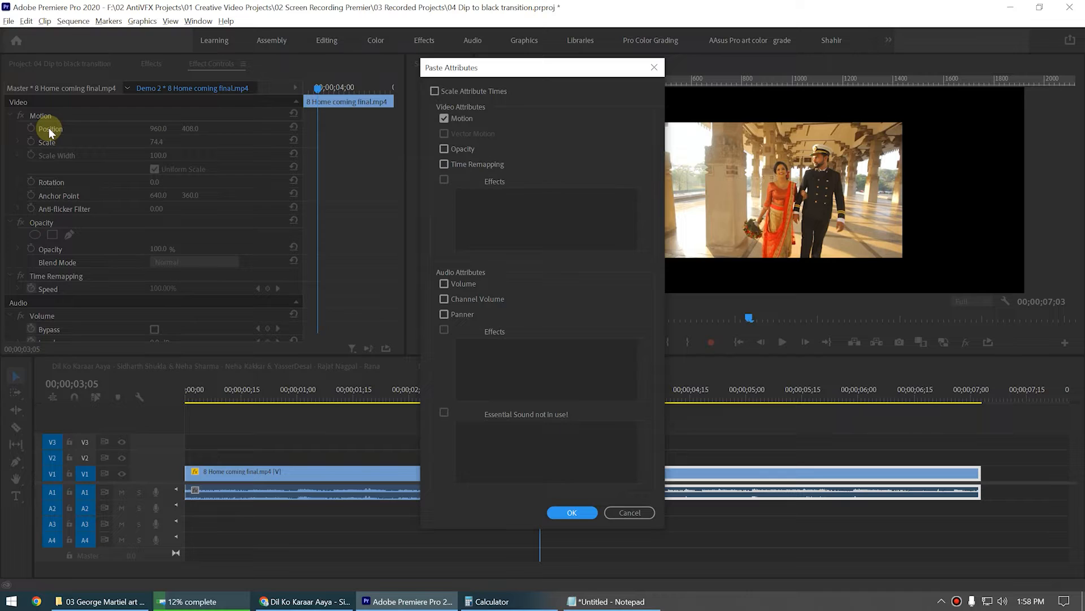
{"action": "left_click", "coordinate": [444, 118]}
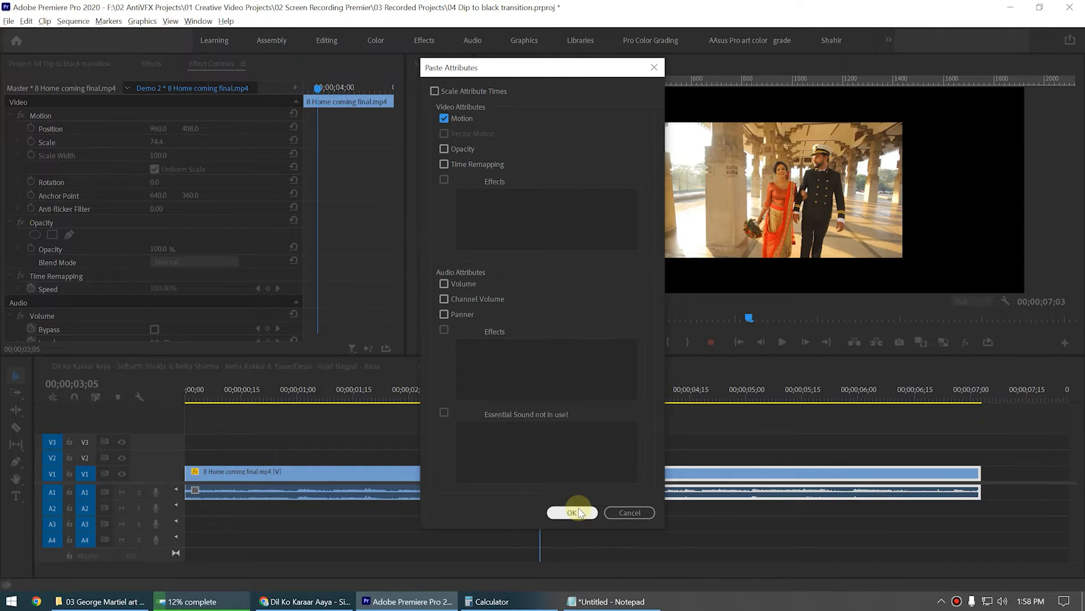
{"action": "left_click", "coordinate": [578, 512]}
{"action": "left_click_drag", "start_coordinate": [564, 394], "coordinate": [322, 401]}
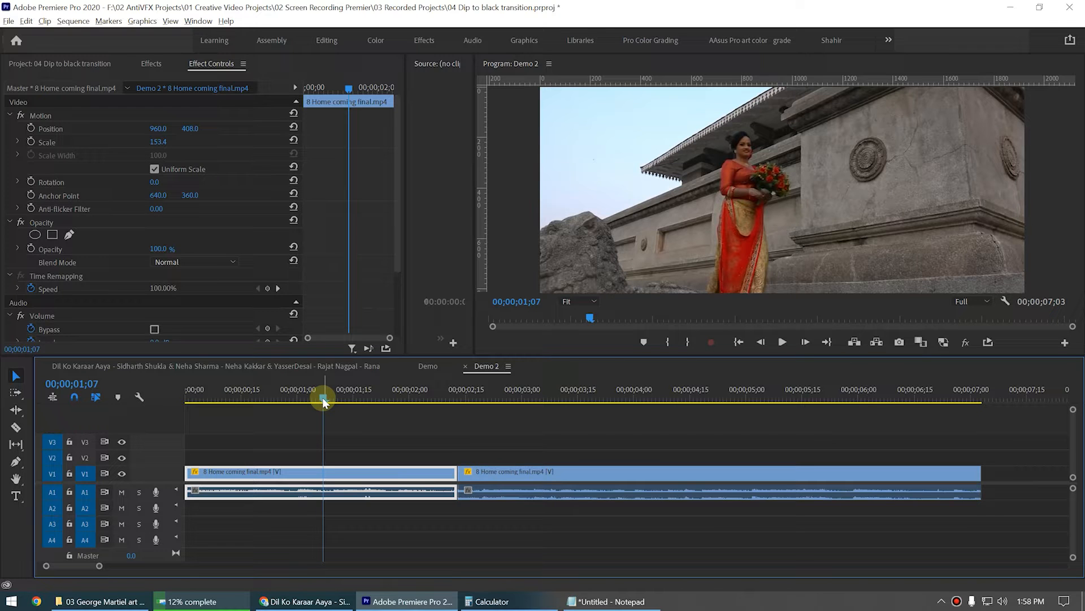
{"action": "left_click_drag", "start_coordinate": [322, 398], "coordinate": [293, 398]}
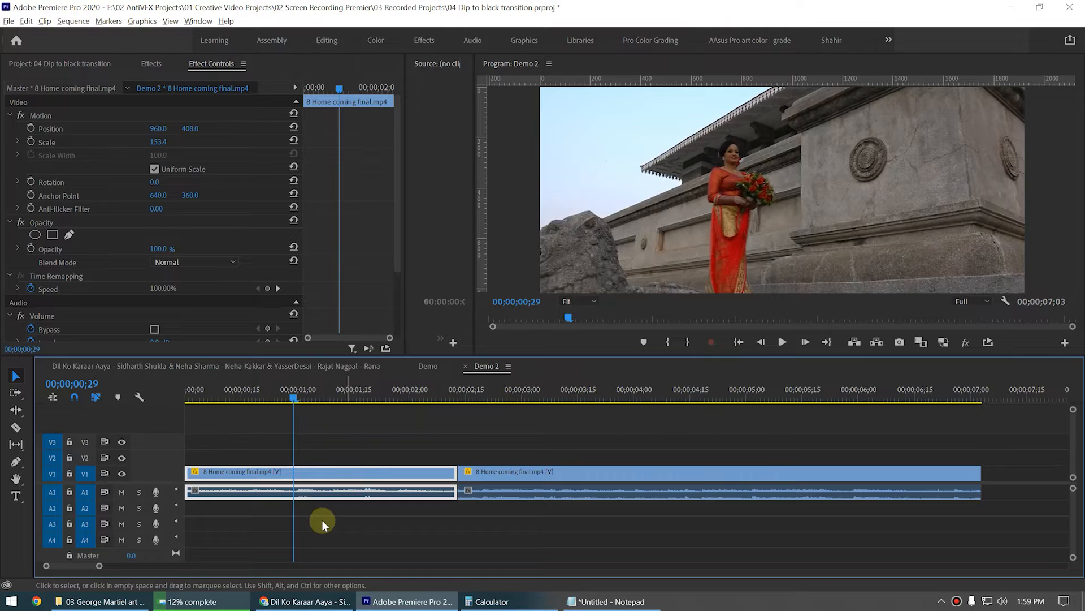
Step: Switch to the YouTube music video in Chrome and replay the transition between about 0:31 and 0:36
{"action": "left_click", "coordinate": [306, 601]}
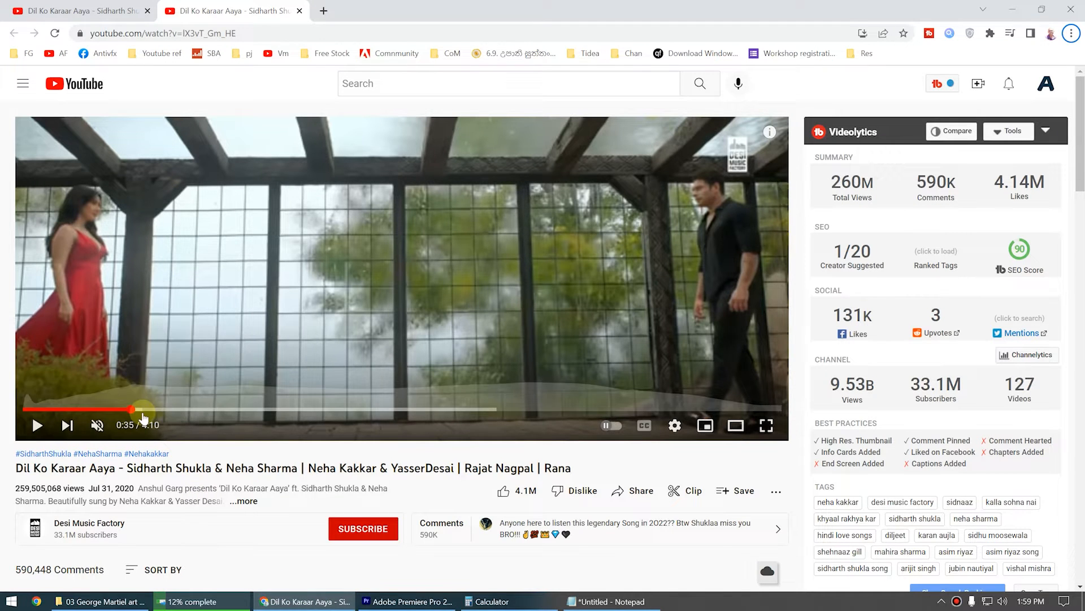
{"action": "left_click", "coordinate": [121, 407]}
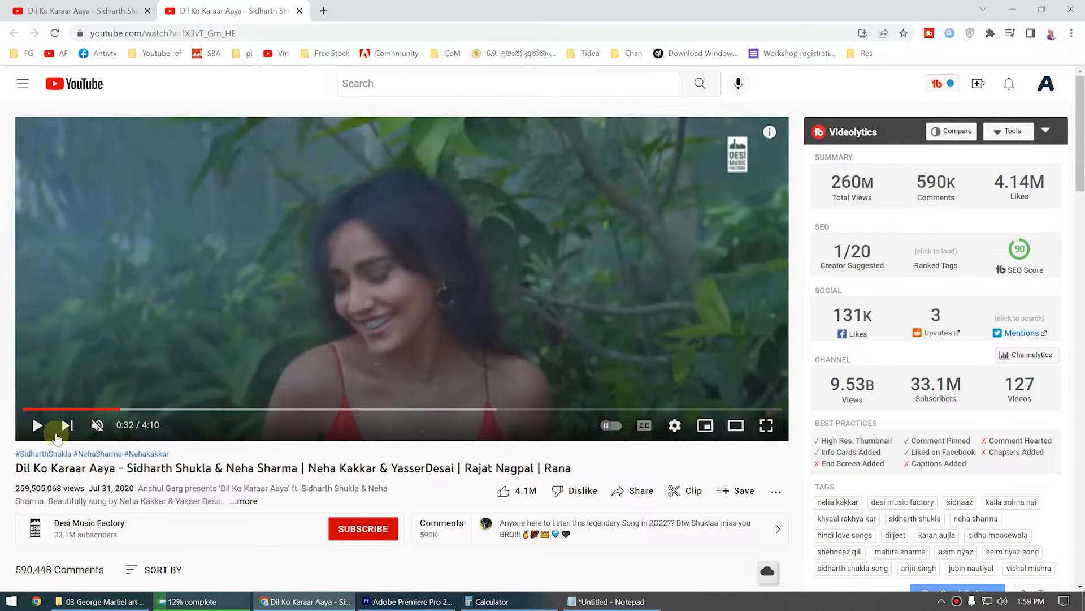
{"action": "left_click", "coordinate": [36, 426]}
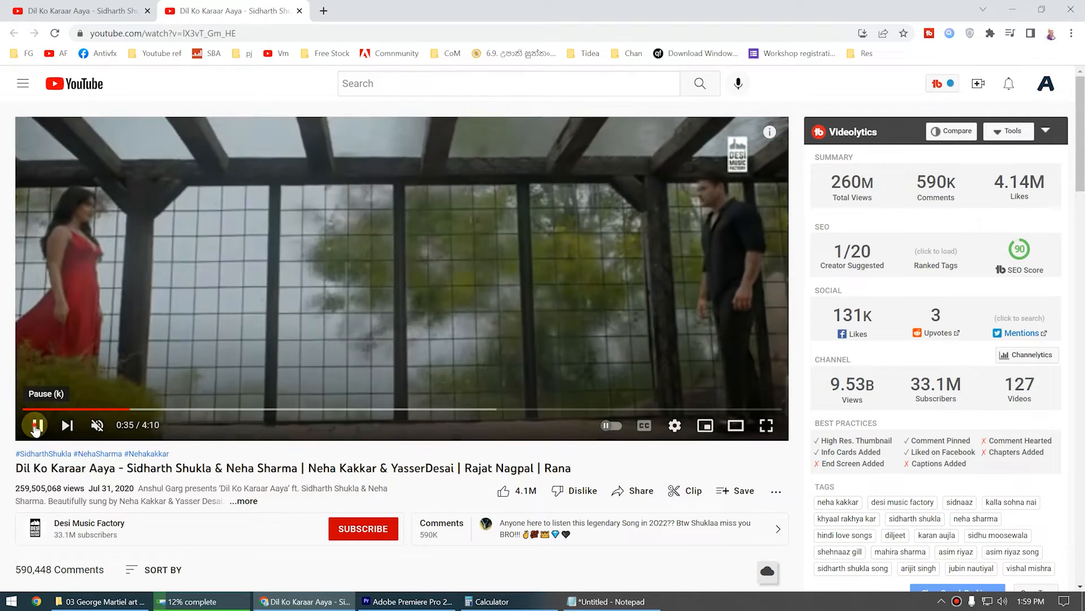
{"action": "left_click", "coordinate": [173, 345]}
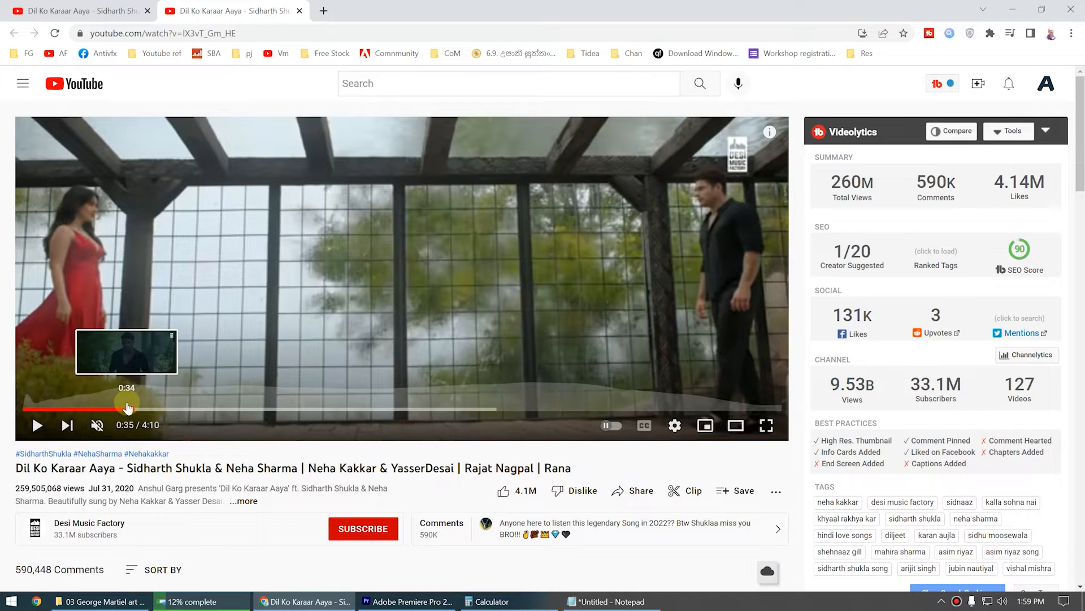
{"action": "left_click", "coordinate": [127, 407]}
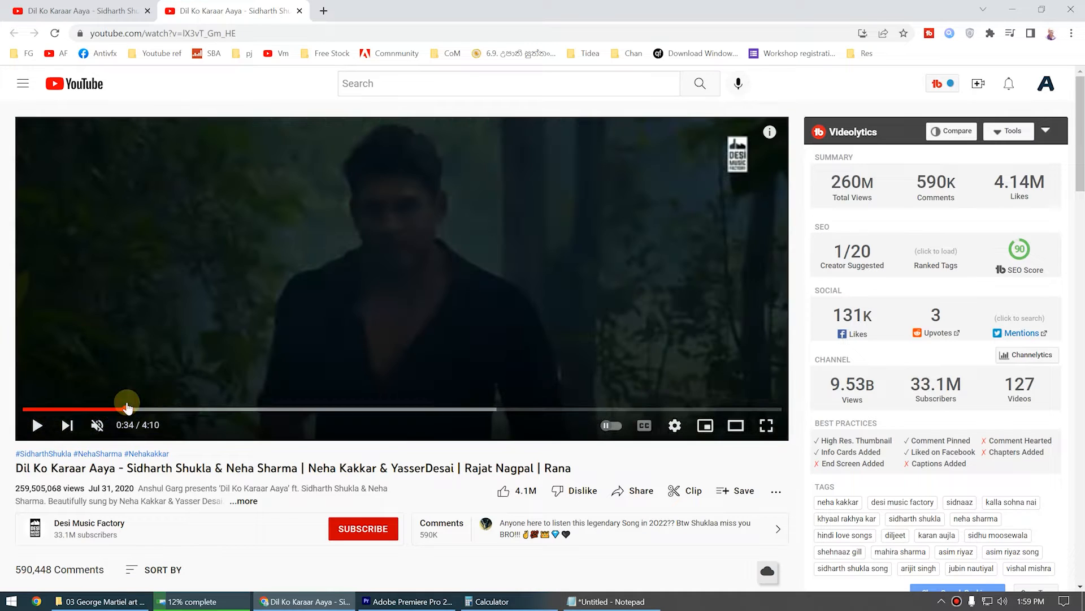
{"action": "left_click", "coordinate": [120, 408]}
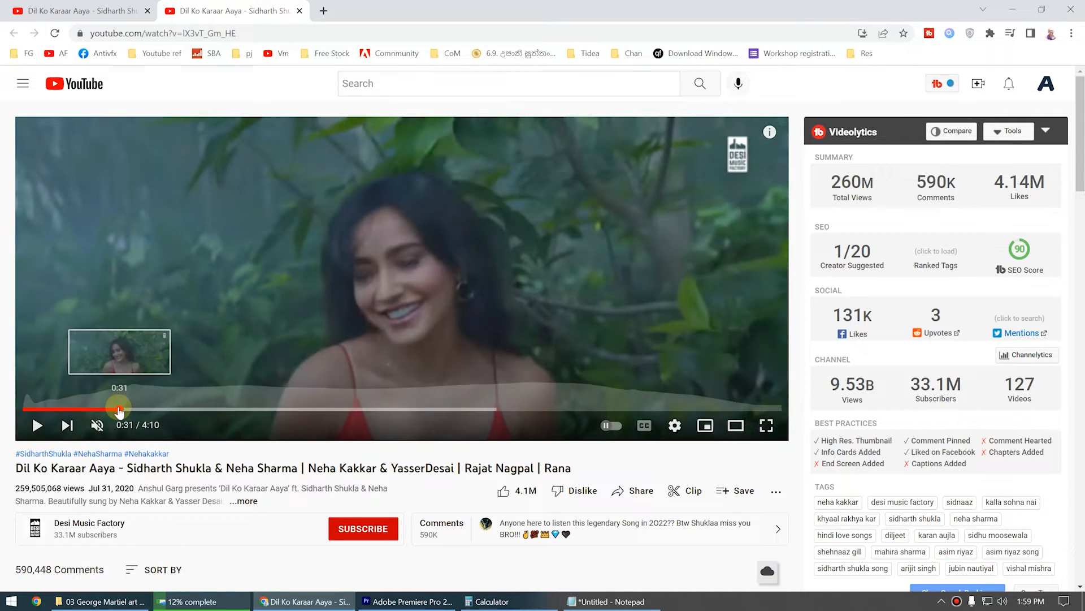
{"action": "left_click", "coordinate": [36, 427]}
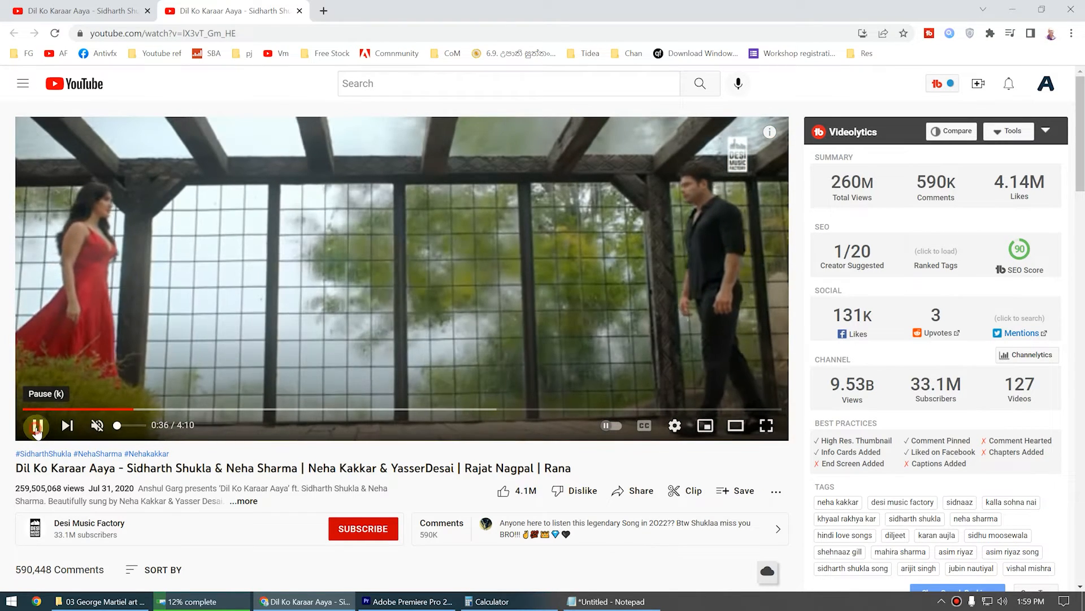
{"action": "left_click", "coordinate": [36, 428]}
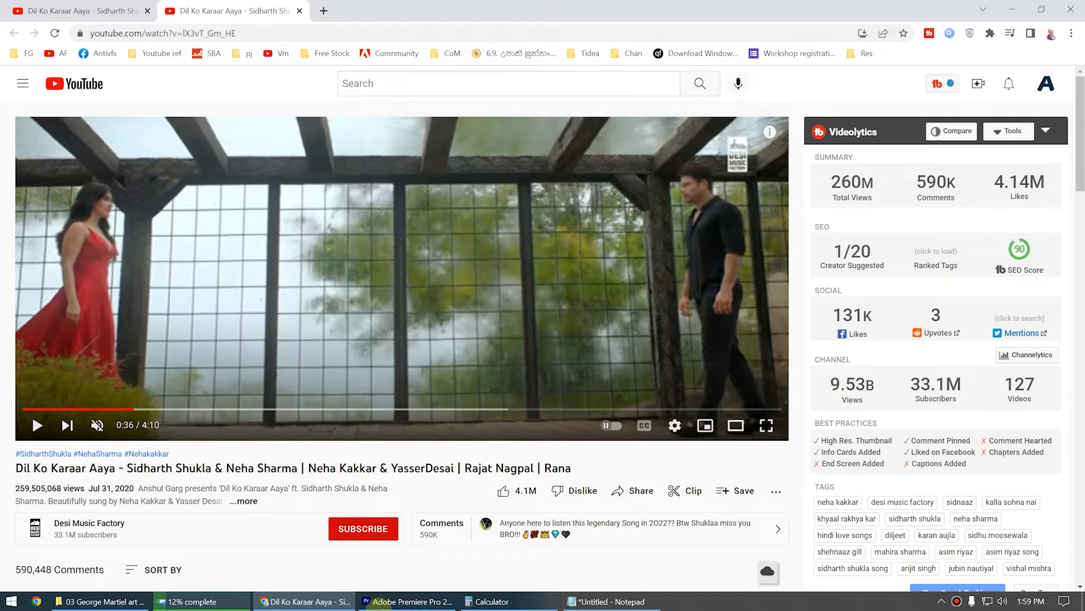
Step: Switch back to Premiere Pro, place the playhead at 00;00;02;08 just before the cut, and search the effects for "dip"
{"action": "left_click", "coordinate": [407, 601]}
{"action": "left_click", "coordinate": [441, 394]}
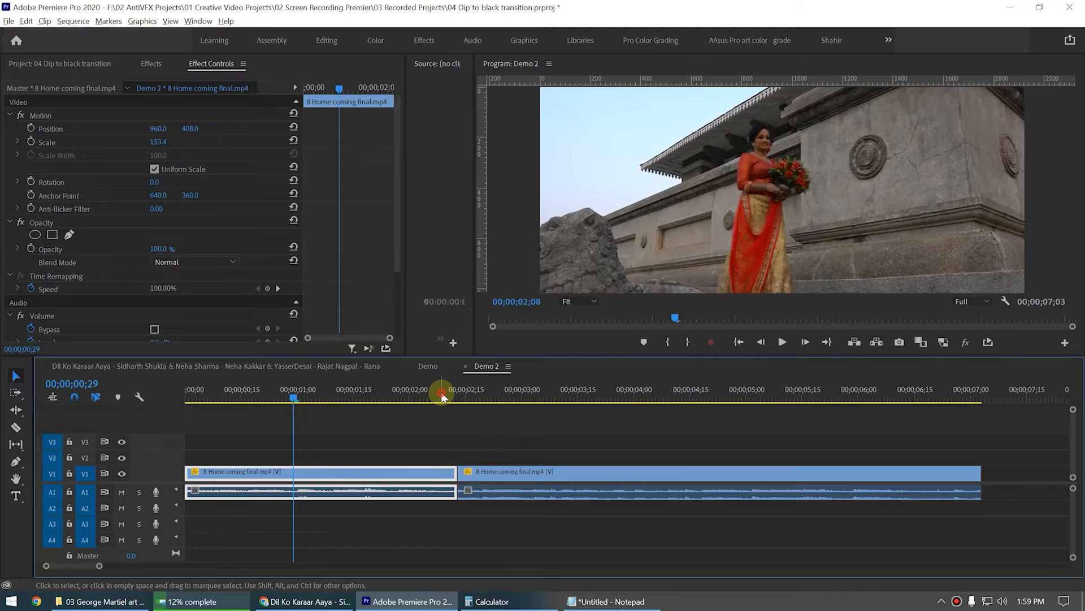
{"action": "left_click", "coordinate": [478, 435]}
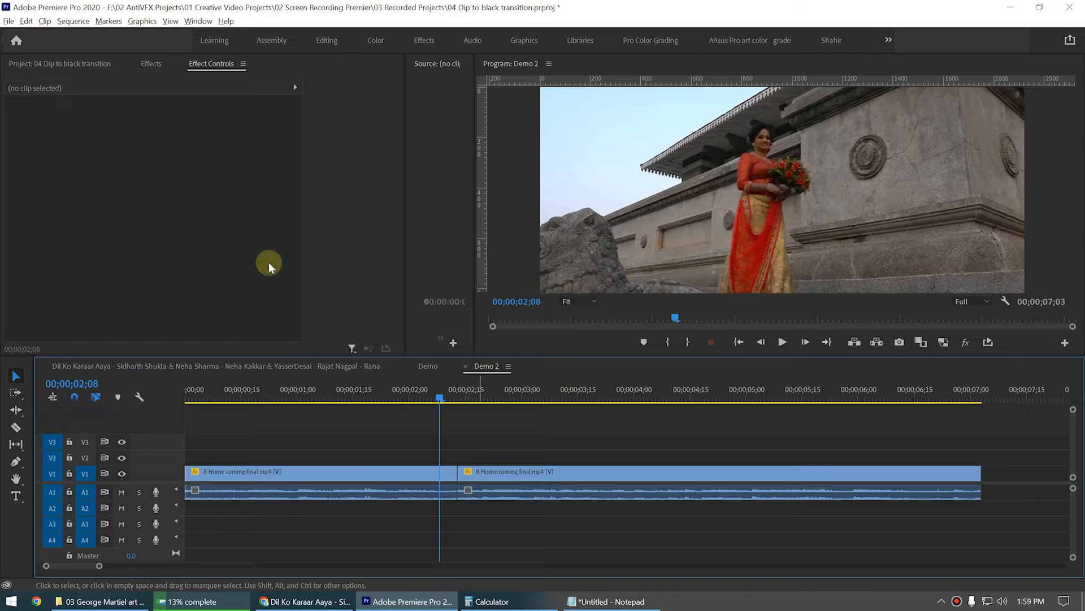
{"action": "left_click", "coordinate": [148, 63]}
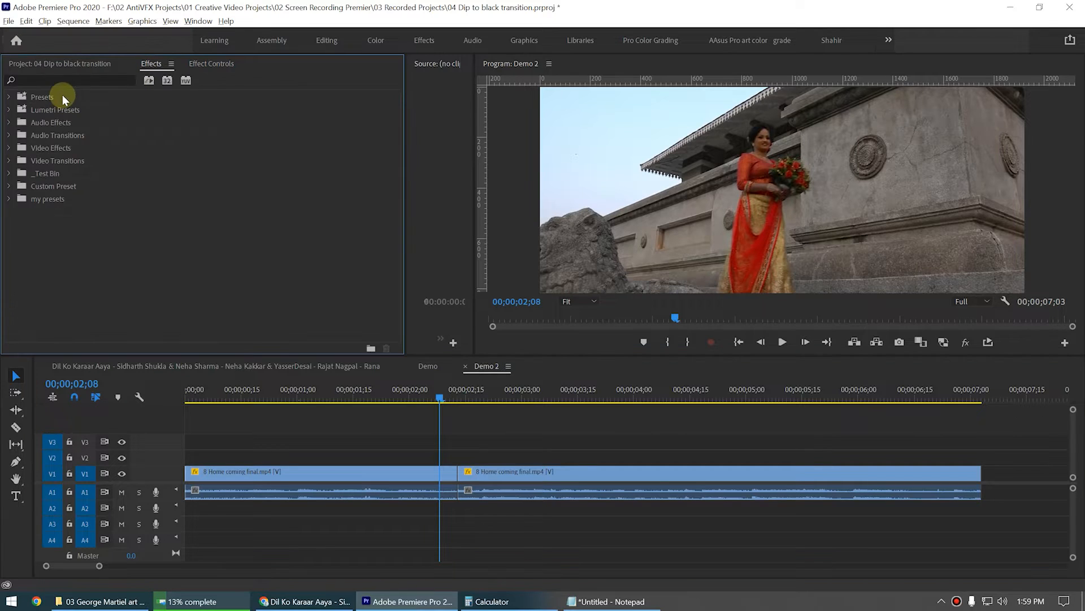
{"action": "left_click", "coordinate": [61, 85]}
{"action": "type", "text": "dip"}
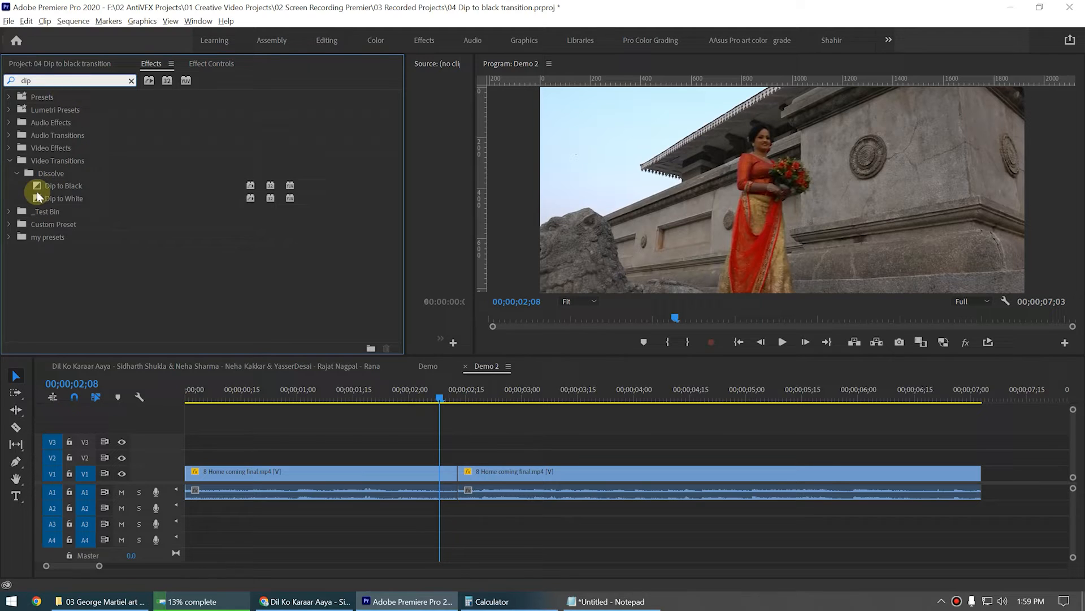
Step: Try the Dip to Black transition on the cut between the two clips, and undo it
{"action": "left_click", "coordinate": [41, 187]}
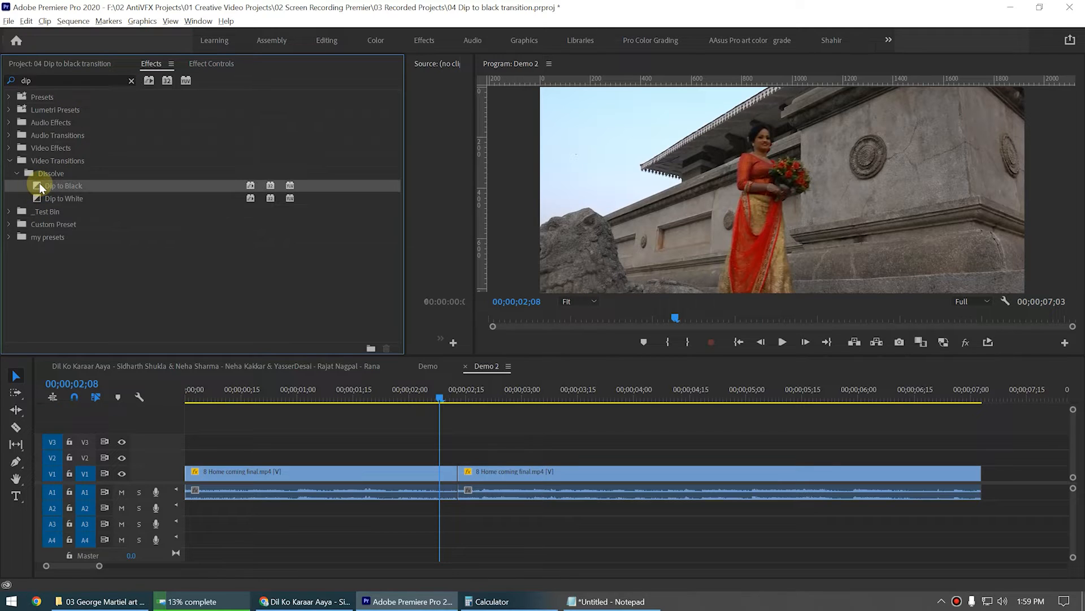
{"action": "left_click_drag", "start_coordinate": [39, 182], "coordinate": [603, 452]}
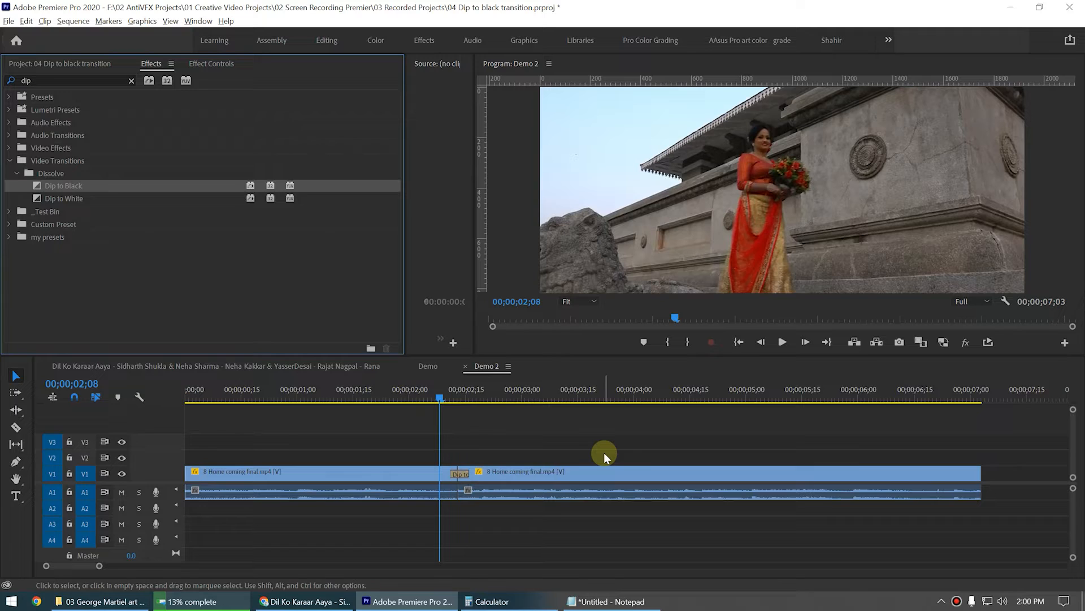
{"action": "key", "text": "ctrl+z"}
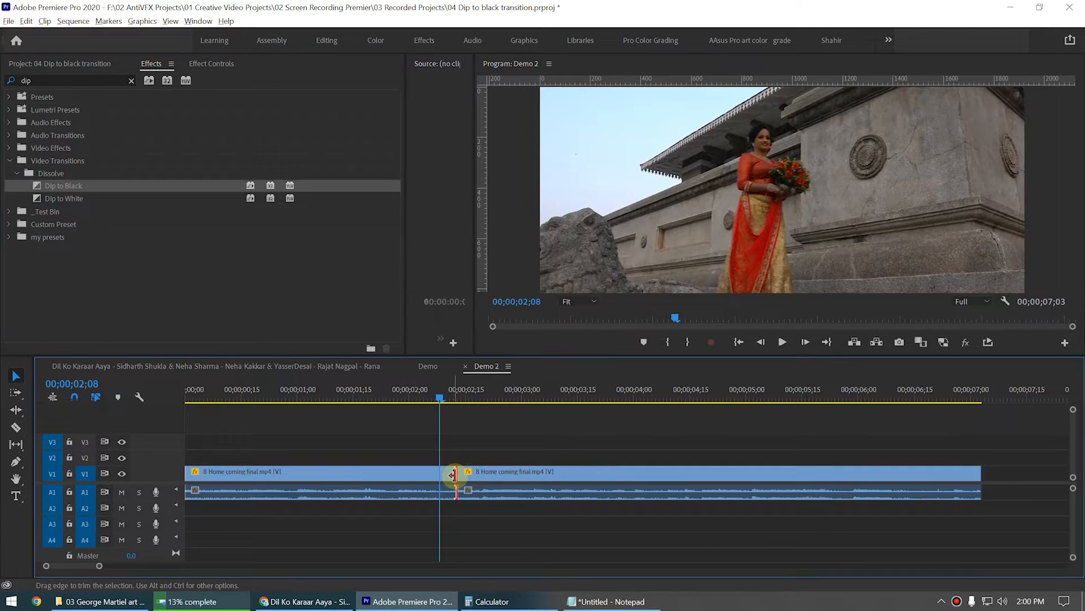
Step: Apply the Dip to Black transition to the cut between the two clips on V1
{"action": "left_click", "coordinate": [38, 188]}
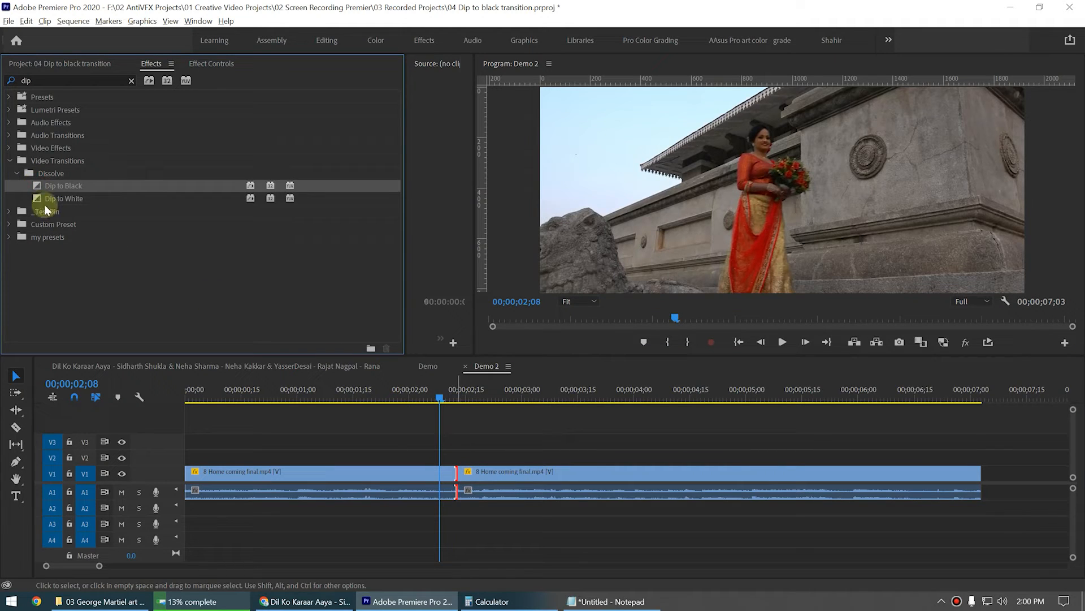
{"action": "left_click_drag", "start_coordinate": [37, 185], "coordinate": [452, 473]}
{"action": "left_click", "coordinate": [514, 429]}
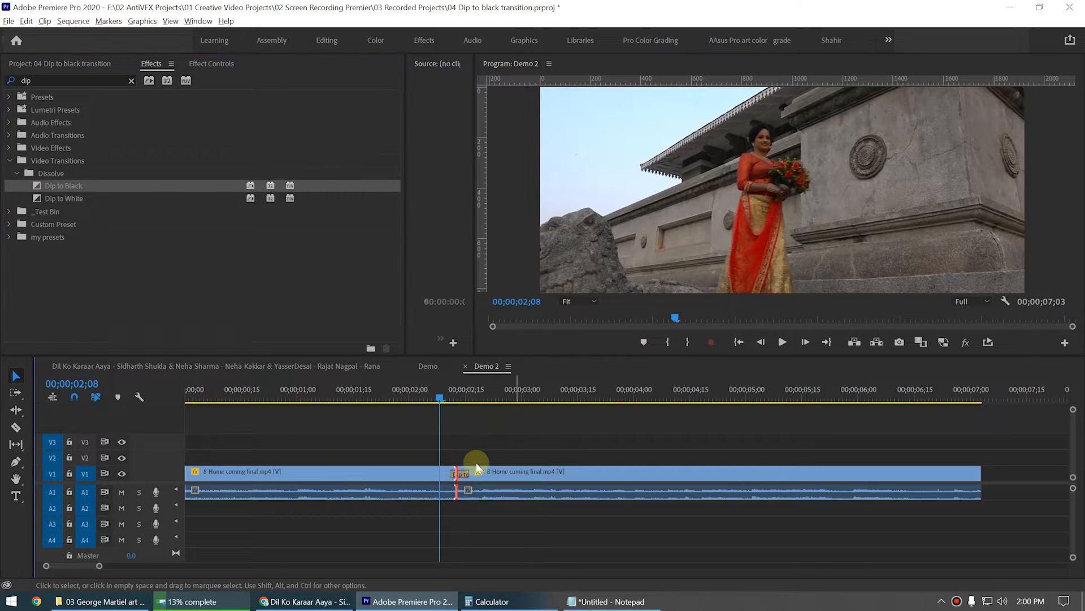
Step: Set the duration of the Dip to Black transition on the cut to 00;00;00;20
{"action": "left_click", "coordinate": [460, 474]}
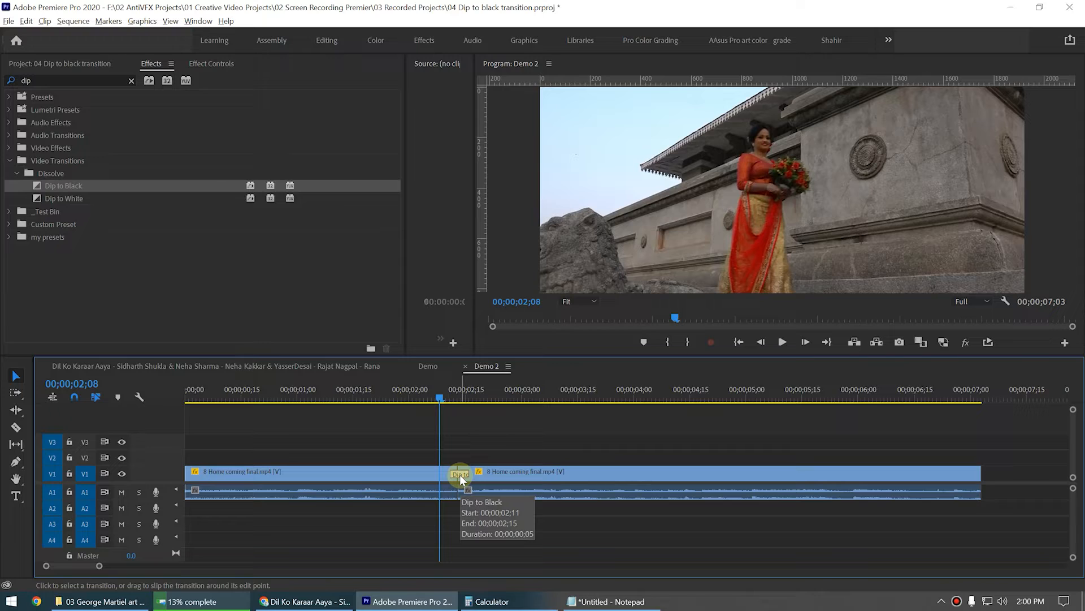
{"action": "double_click", "coordinate": [459, 474]}
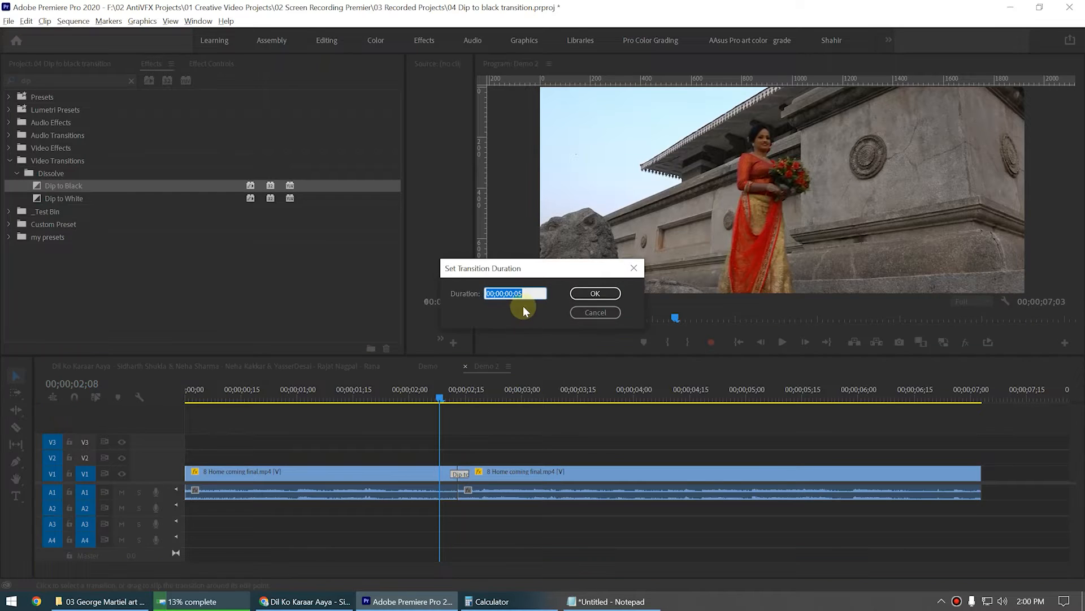
{"action": "left_click_drag", "start_coordinate": [514, 270], "coordinate": [409, 273]}
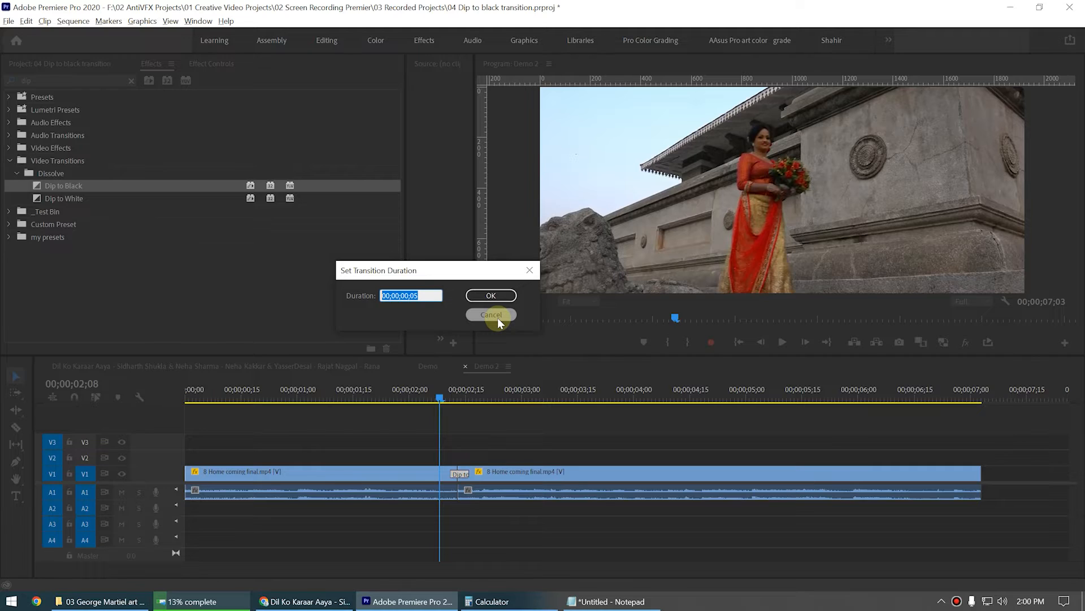
{"action": "type", "text": "20"}
{"action": "left_click", "coordinate": [434, 317]}
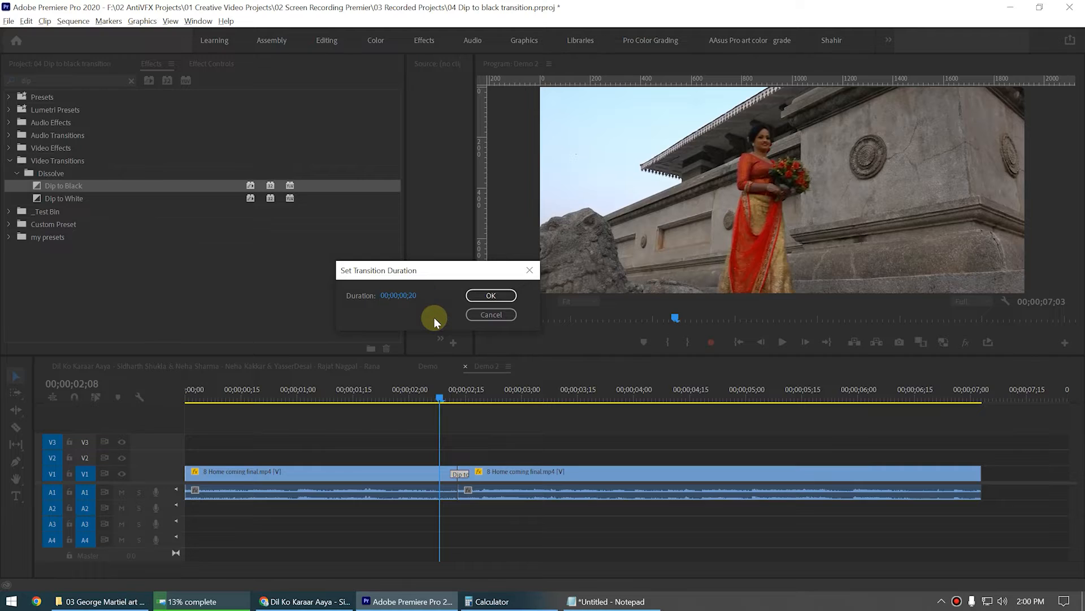
{"action": "left_click", "coordinate": [488, 297]}
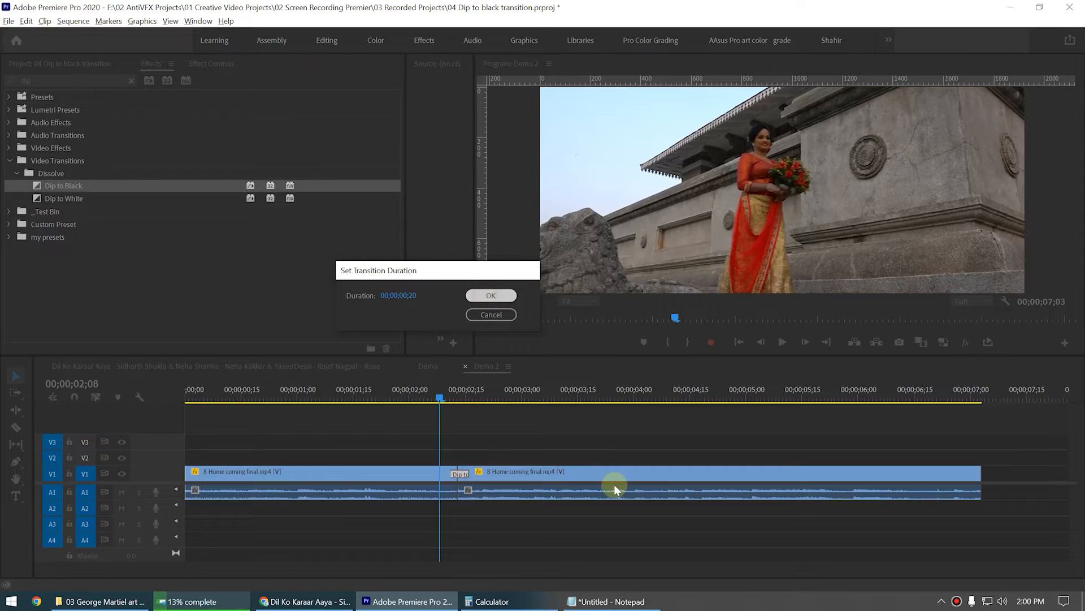
Step: Mute audio track A1, play back the transition, and return the playhead to 00;00;01;25
{"action": "left_click", "coordinate": [414, 397]}
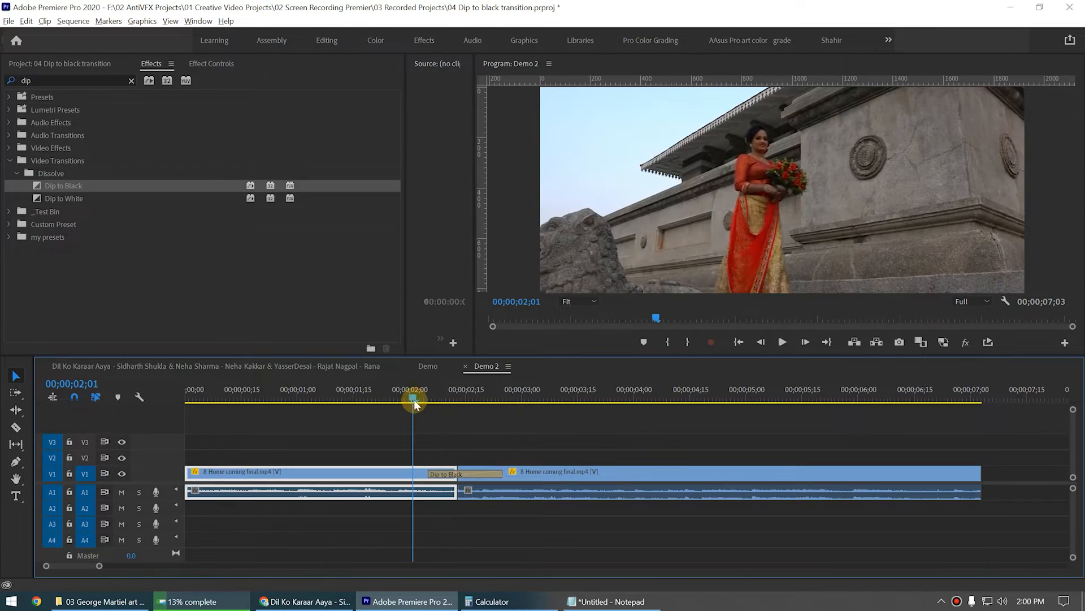
{"action": "left_click", "coordinate": [122, 492]}
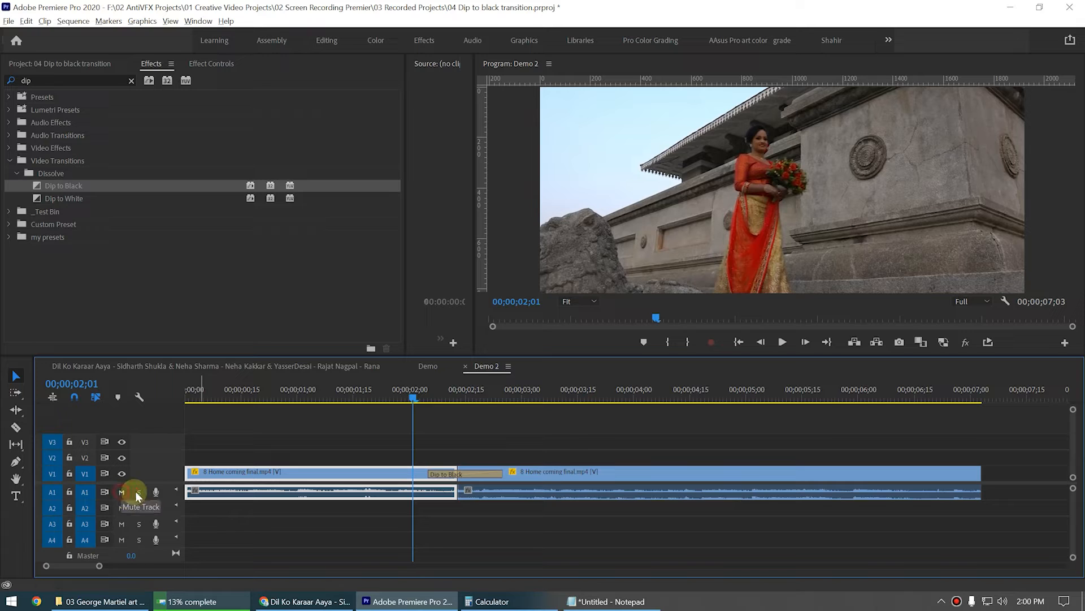
{"action": "key", "text": "space"}
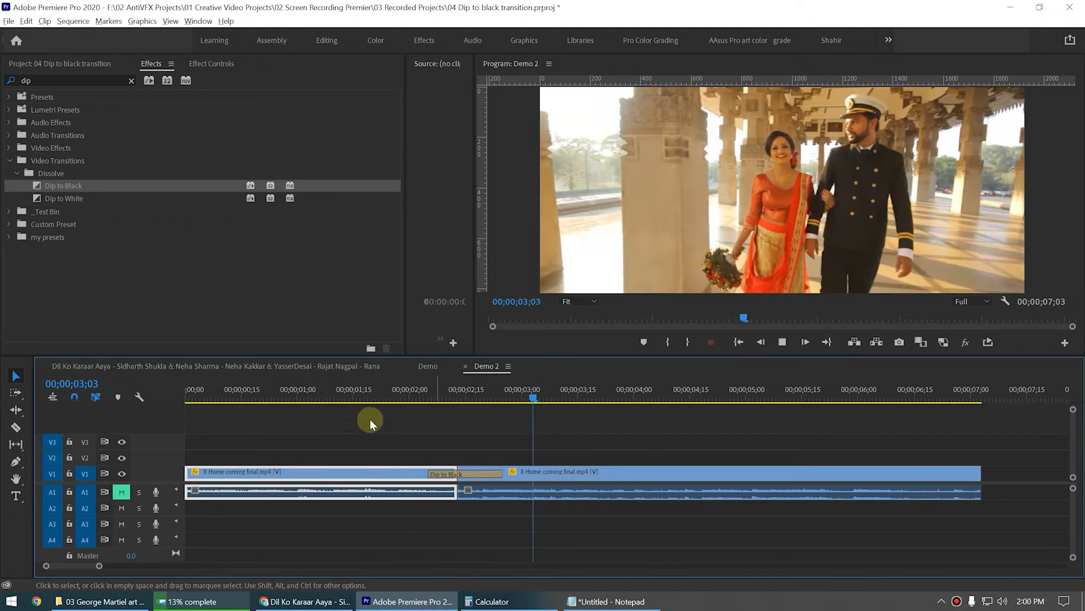
{"action": "left_click", "coordinate": [354, 394]}
{"action": "key", "text": "space"}
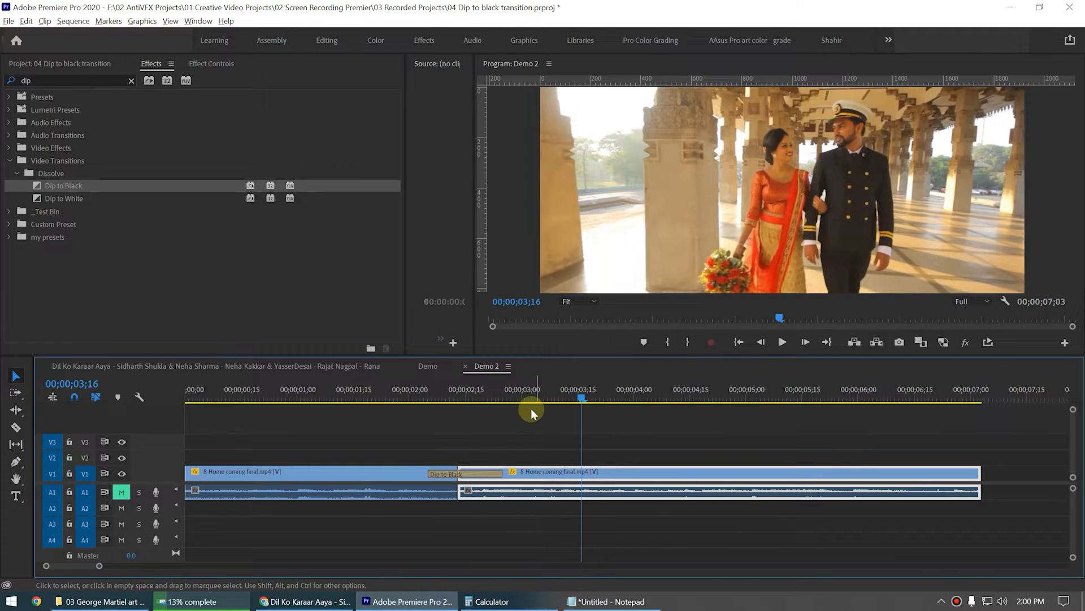
{"action": "left_click_drag", "start_coordinate": [529, 400], "coordinate": [390, 449]}
Step: Open the Dip to Black transition's duration and try entering 00;00;02;00
{"action": "double_click", "coordinate": [480, 474]}
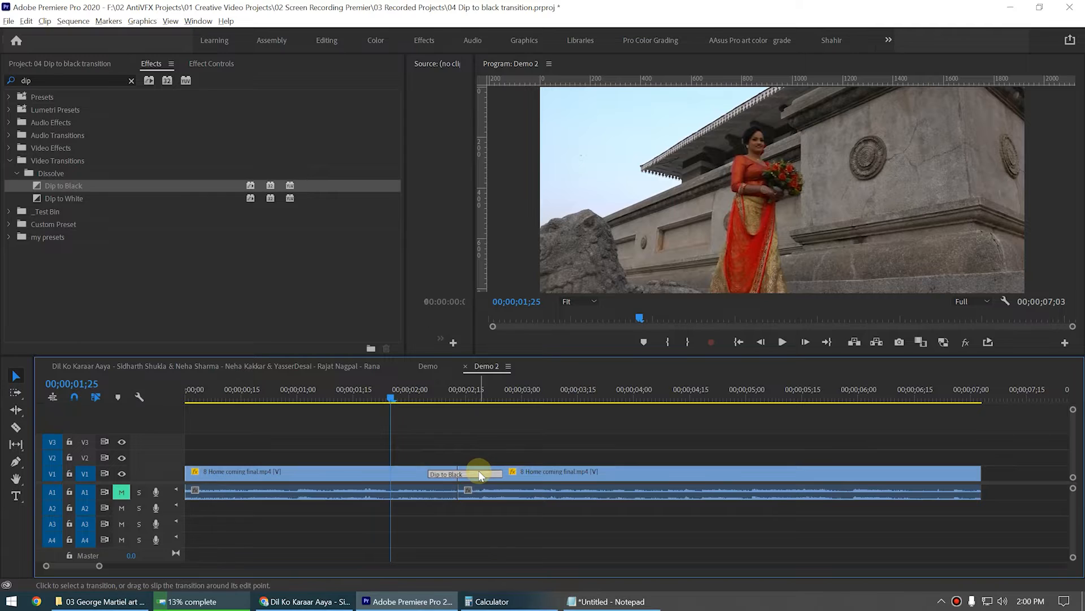
{"action": "left_click_drag", "start_coordinate": [523, 293], "coordinate": [416, 294]}
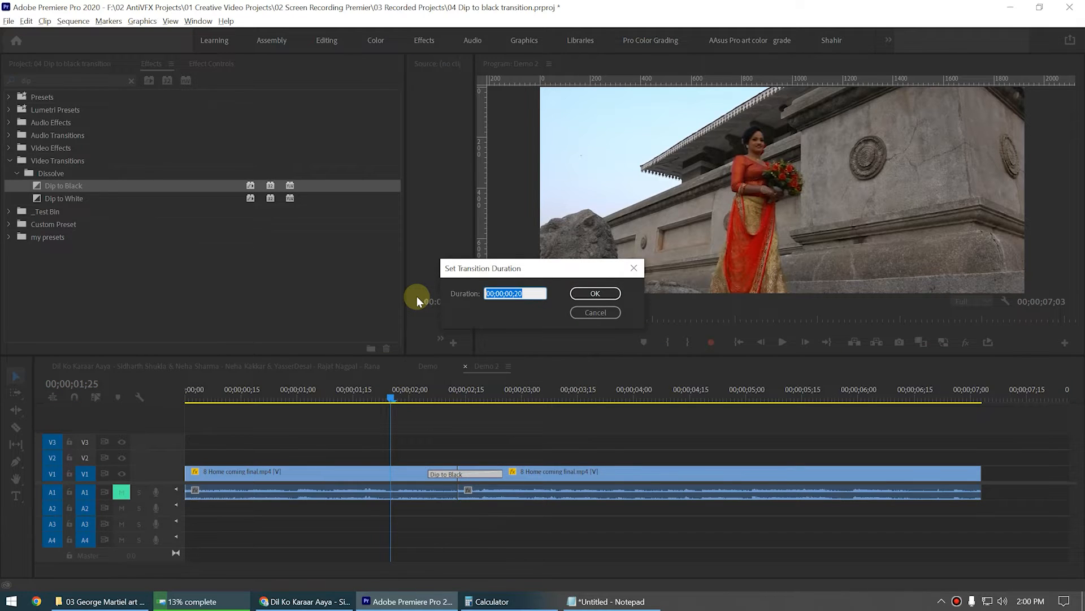
{"action": "type", "text": "2"}
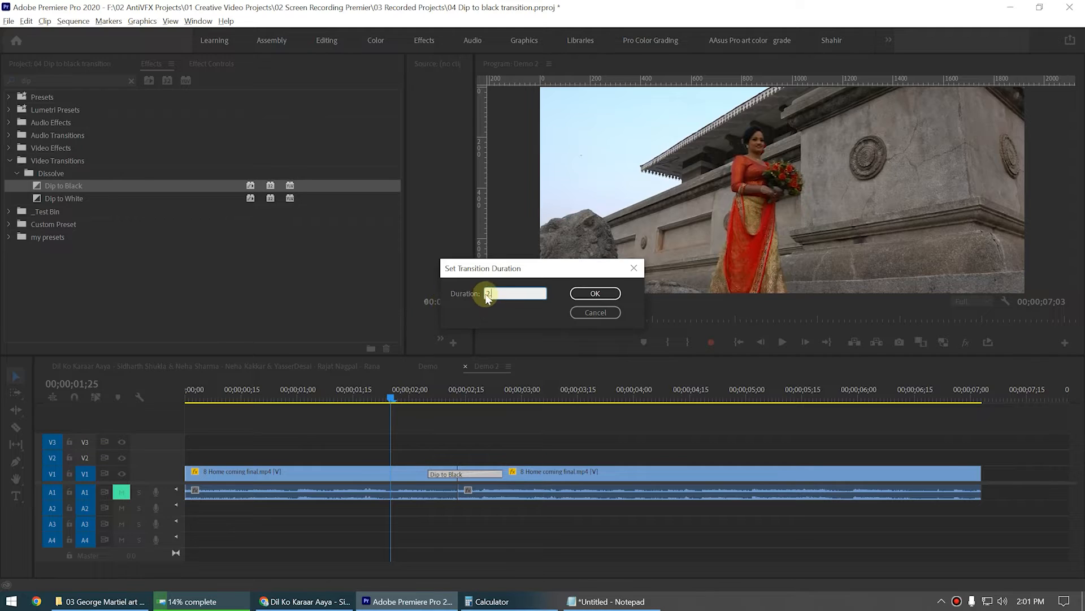
{"action": "left_click_drag", "start_coordinate": [485, 293], "coordinate": [506, 293]}
{"action": "type", "text": "20"}
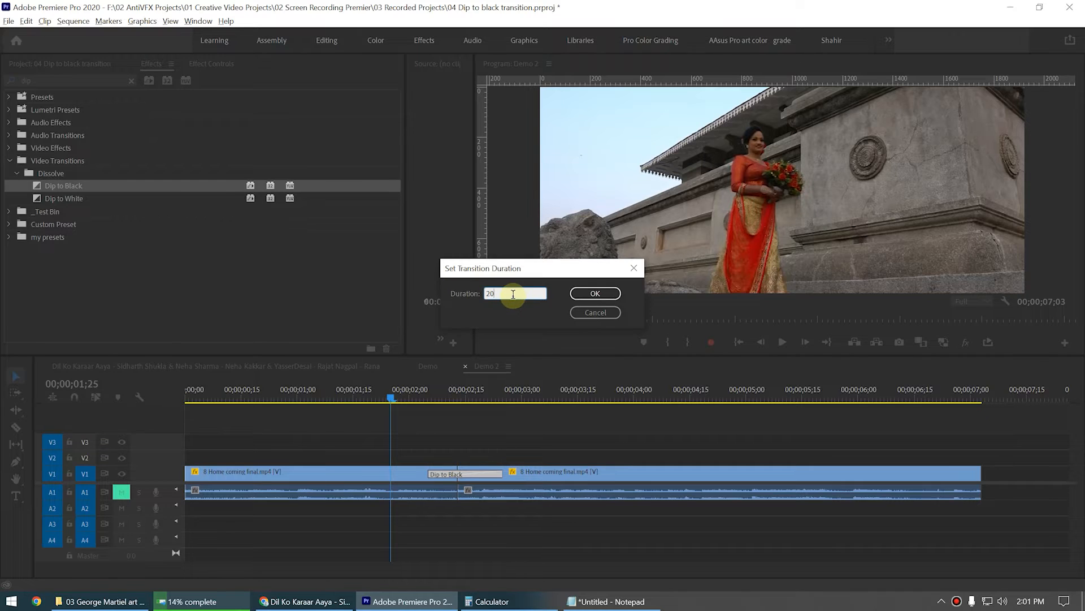
{"action": "left_click_drag", "start_coordinate": [513, 294], "coordinate": [427, 302]}
{"action": "type", "text": "2."}
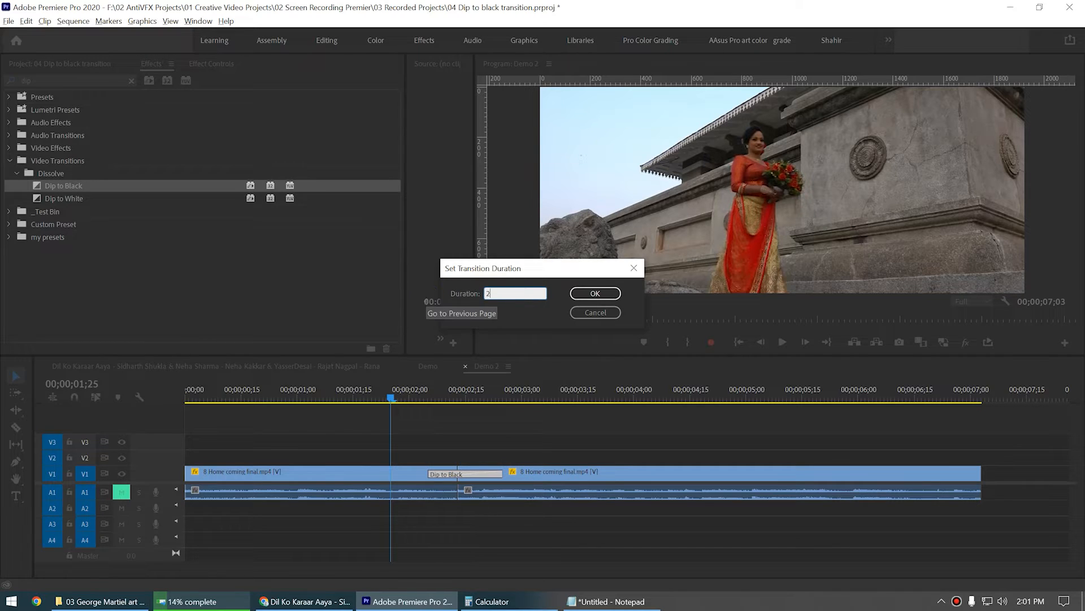
{"action": "left_click", "coordinate": [511, 321]}
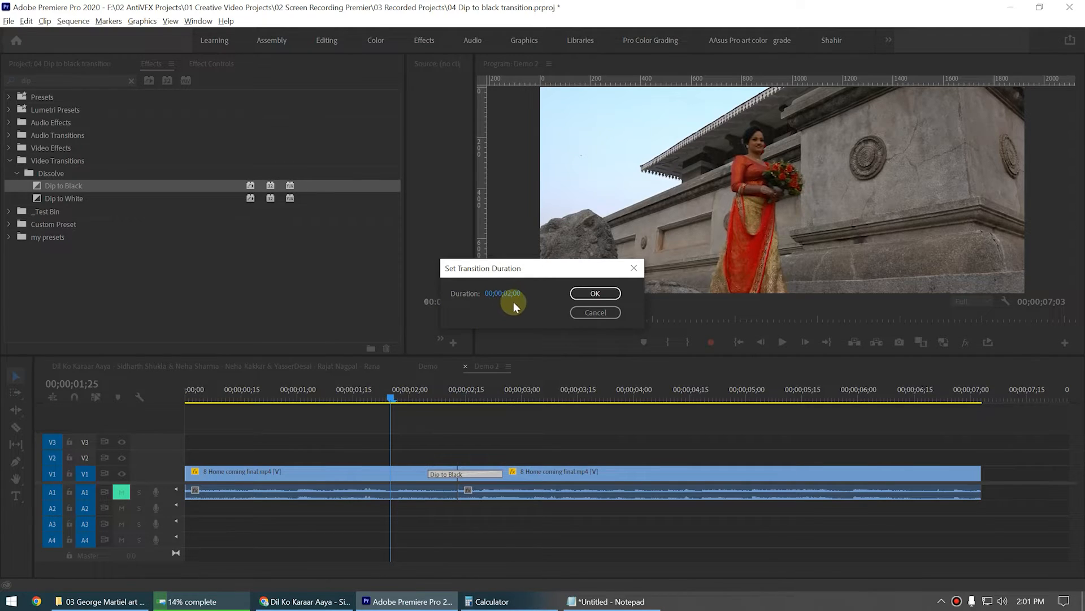
Step: Try 10 seconds as the transition duration, and set it to 2 seconds instead
{"action": "left_click", "coordinate": [512, 294]}
{"action": "type", "text": "10."}
{"action": "key", "text": "Return"}
{"action": "type", "text": "2"}
{"action": "left_click", "coordinate": [509, 299]}
{"action": "type", "text": "2."}
{"action": "key", "text": "Return"}
{"action": "left_click", "coordinate": [588, 294]}
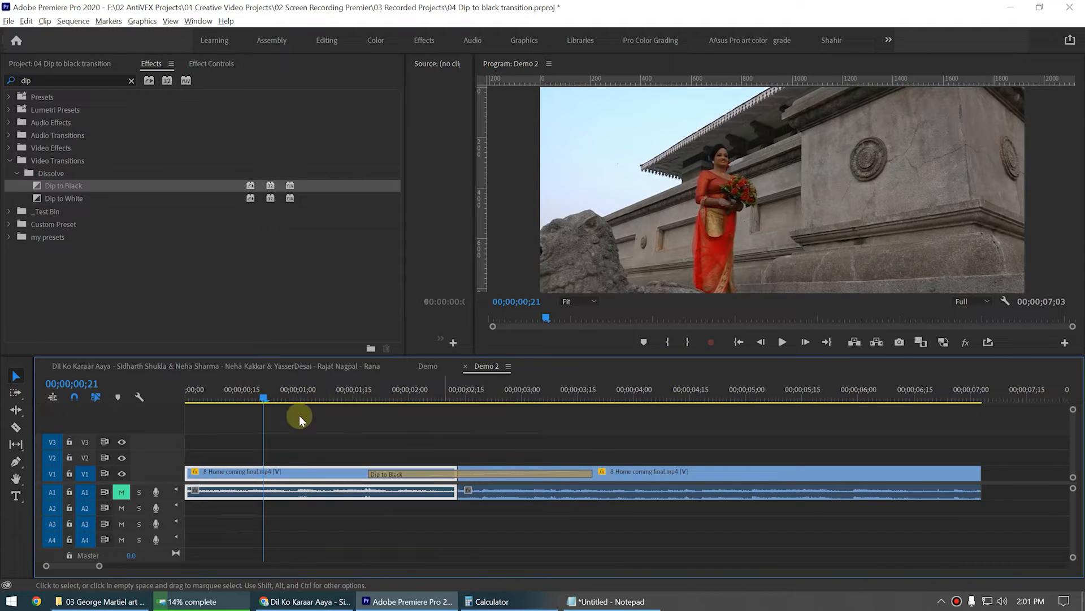
Step: Play back the 2-second transition from 00;00;00;23
{"action": "left_click", "coordinate": [270, 393]}
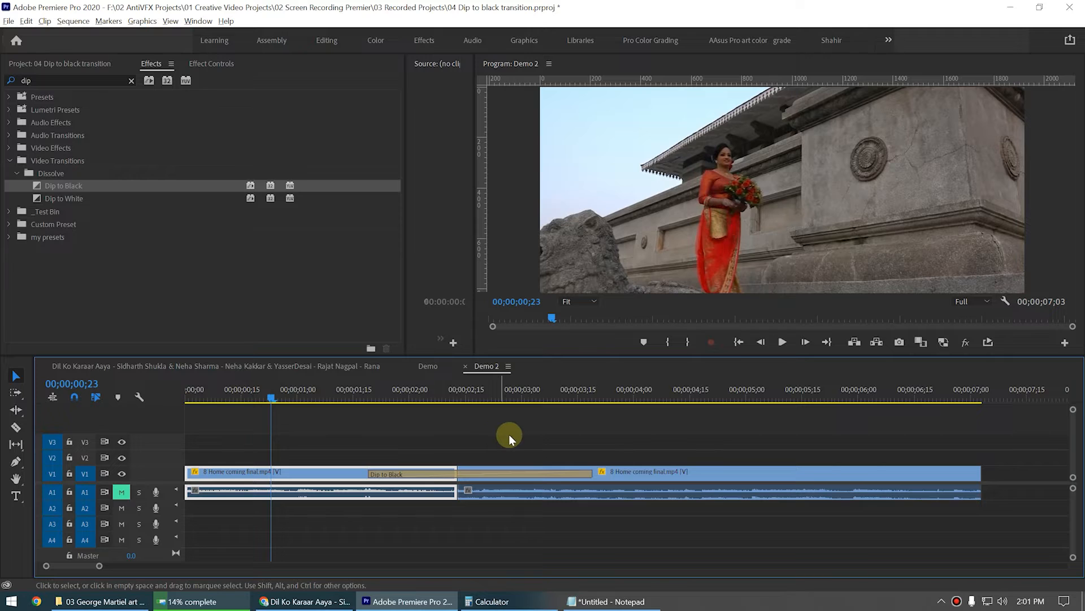
{"action": "key", "text": "space"}
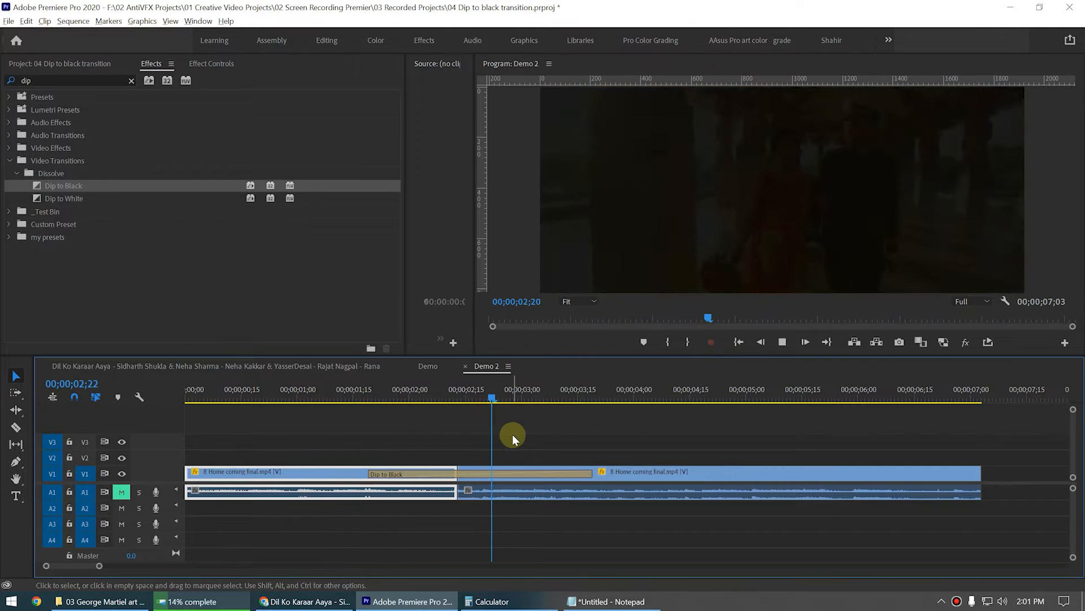
{"action": "key", "text": "space"}
Step: Mark an In point at 00;00;00;27 and an Out point at 00;00;04;12 around the transition
{"action": "left_click", "coordinate": [286, 394]}
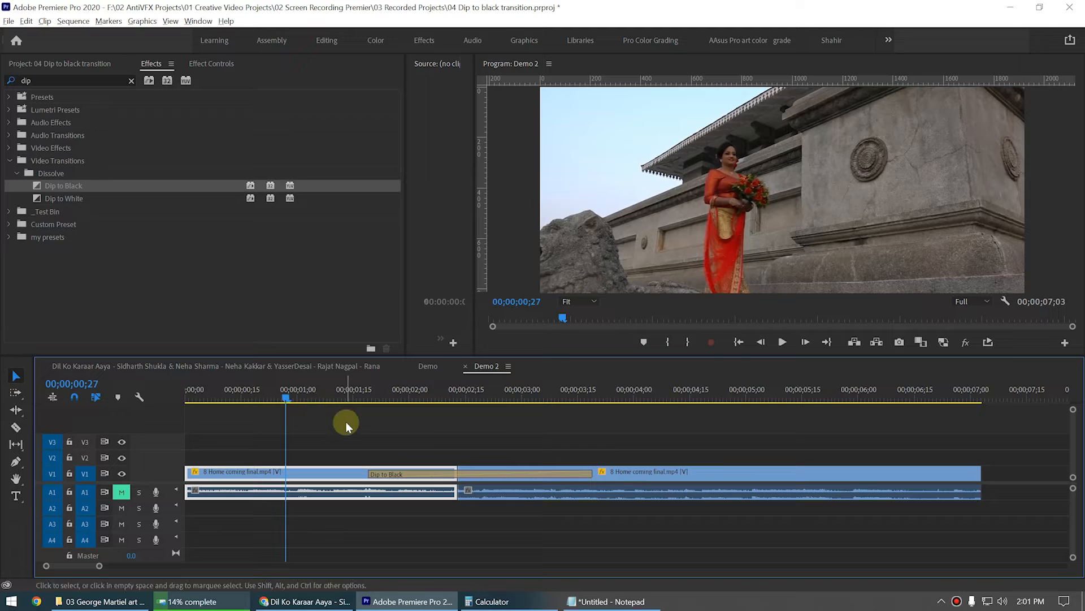
{"action": "key", "text": "i"}
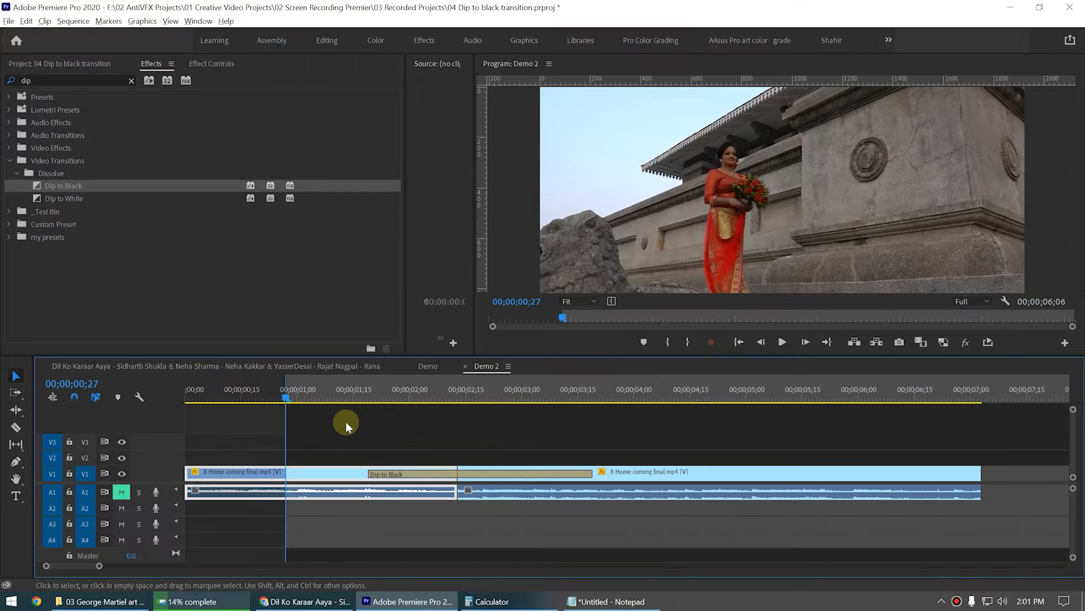
{"action": "left_click", "coordinate": [680, 391]}
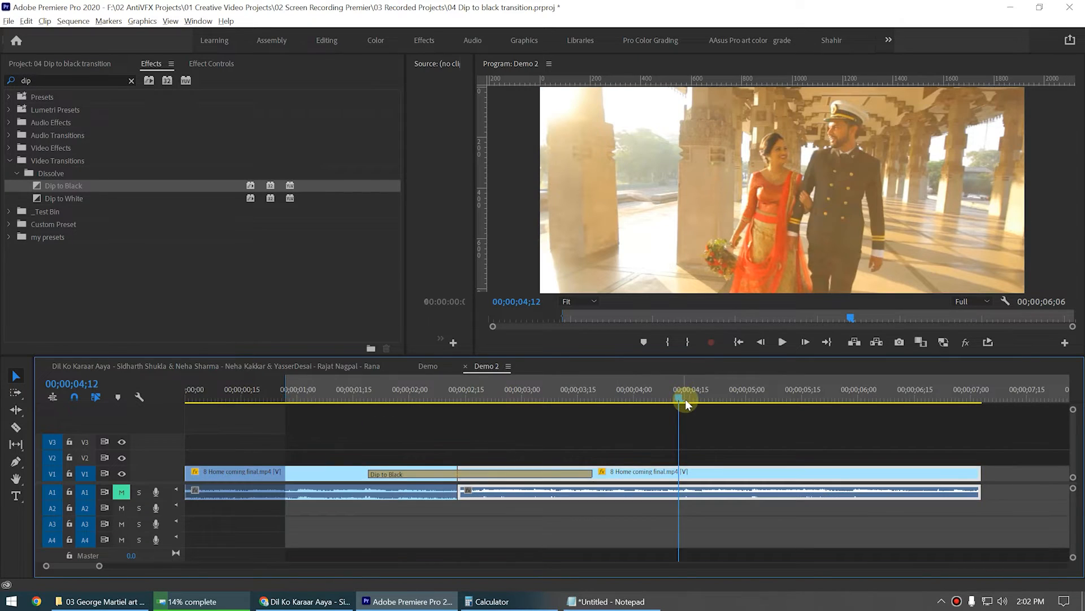
{"action": "key", "text": "o"}
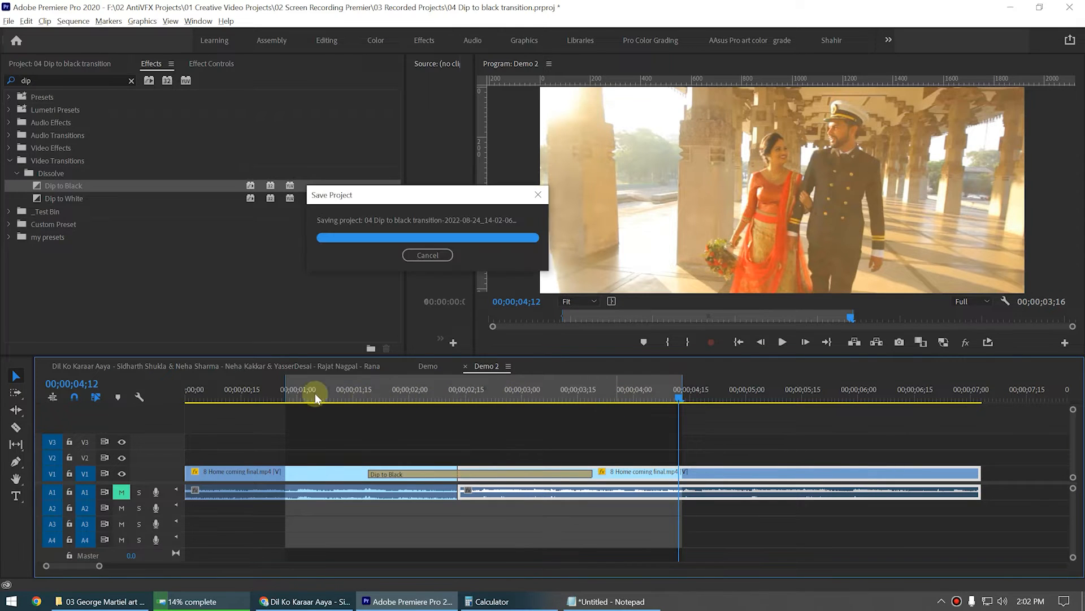
Step: Replay the marked range from about 00;00;01;00 to review the transition's fade
{"action": "left_click", "coordinate": [296, 390]}
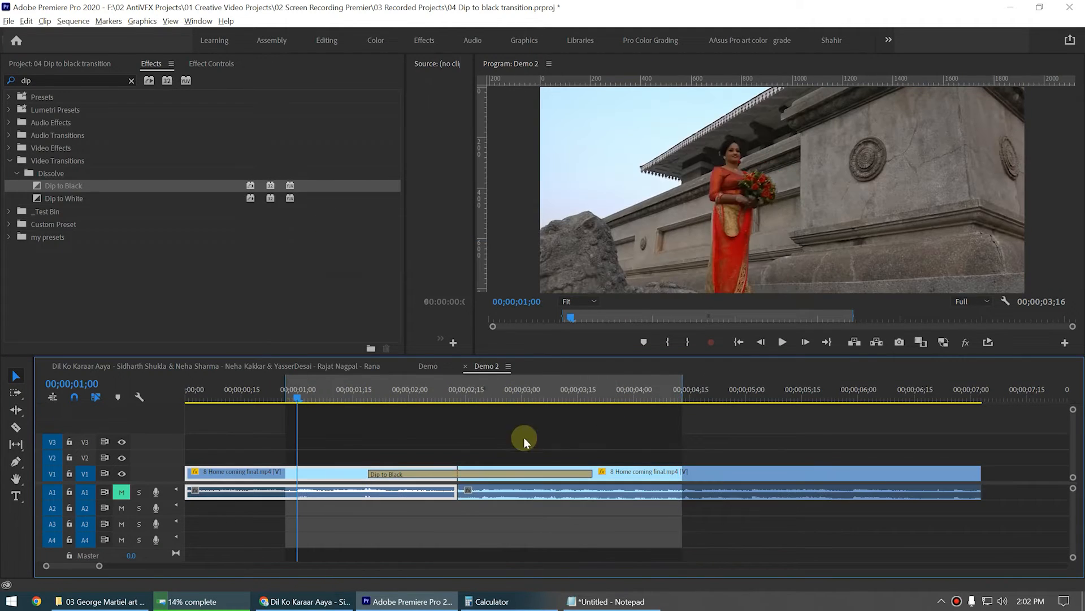
{"action": "key", "text": "space"}
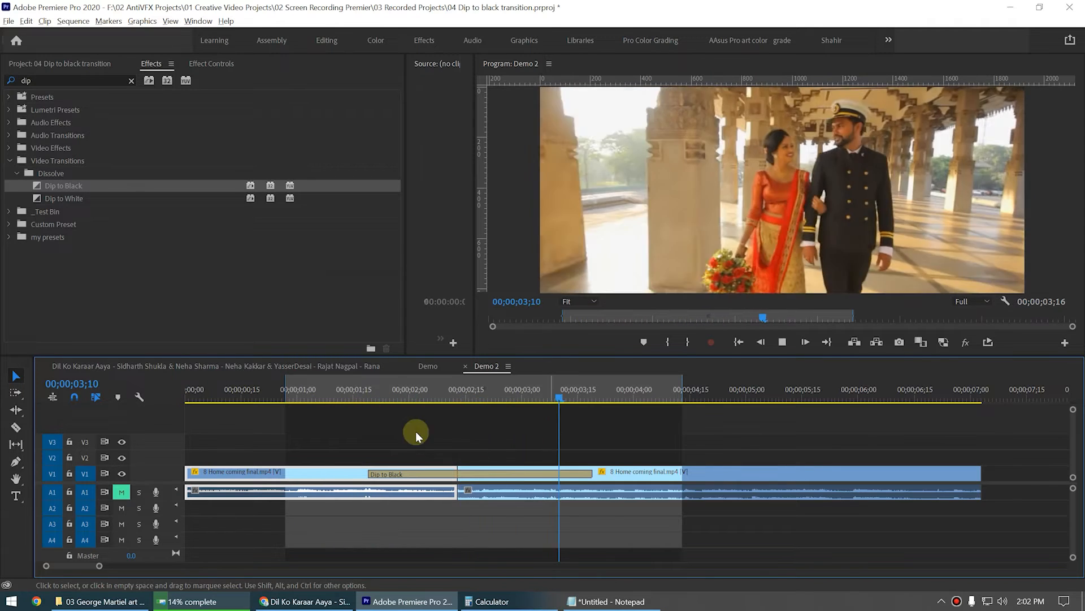
{"action": "left_click", "coordinate": [300, 395]}
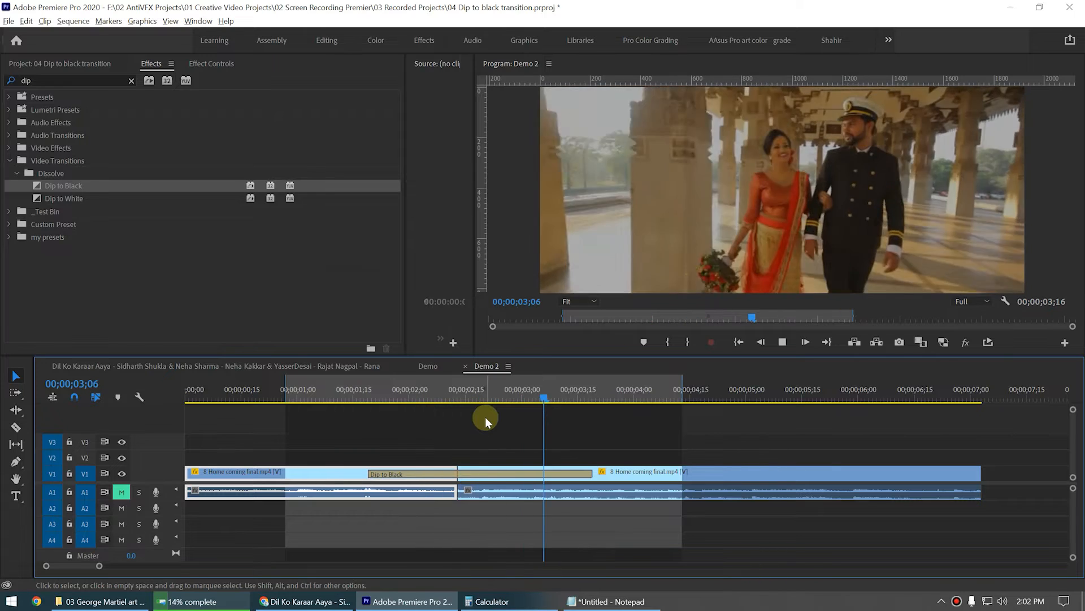
Step: Switch to the YouTube music video in Chrome and replay the reference transition from about 0:33 to 0:36
{"action": "left_click", "coordinate": [296, 602]}
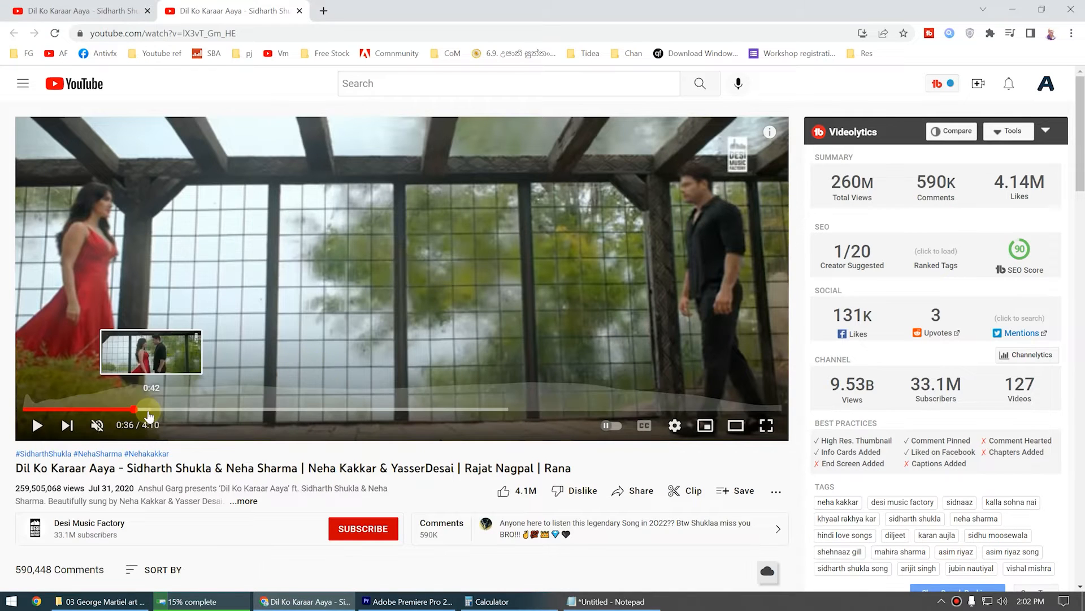
{"action": "left_click", "coordinate": [131, 408]}
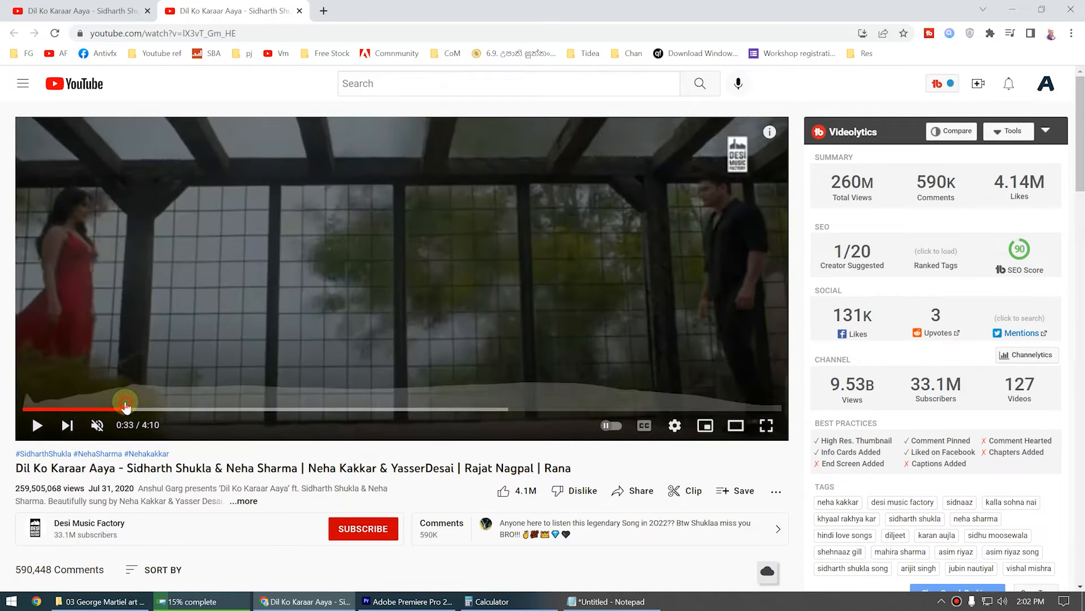
{"action": "left_click", "coordinate": [124, 408]}
{"action": "left_click", "coordinate": [36, 425]}
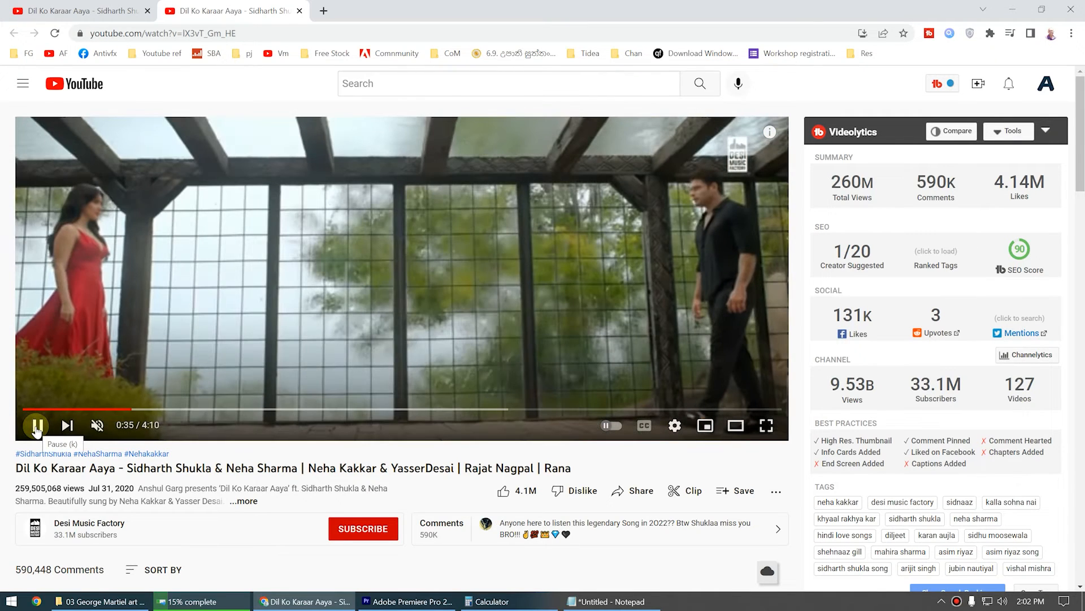
{"action": "left_click", "coordinate": [36, 425]}
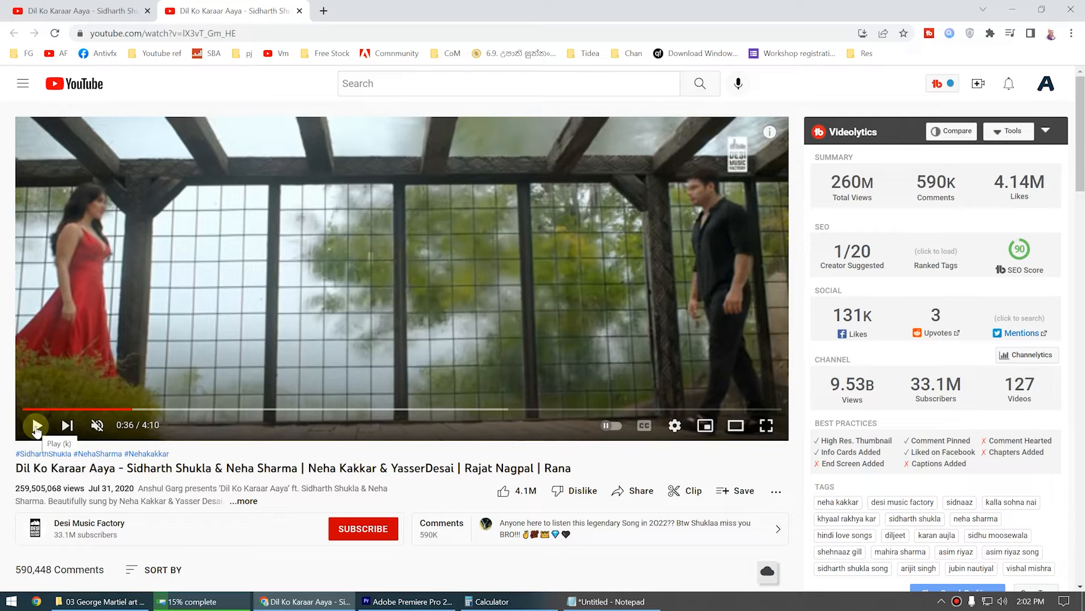
Step: Switch back to Premiere Pro and remove the sequence's In and Out points and the Dip to Black transition
{"action": "left_click", "coordinate": [407, 601]}
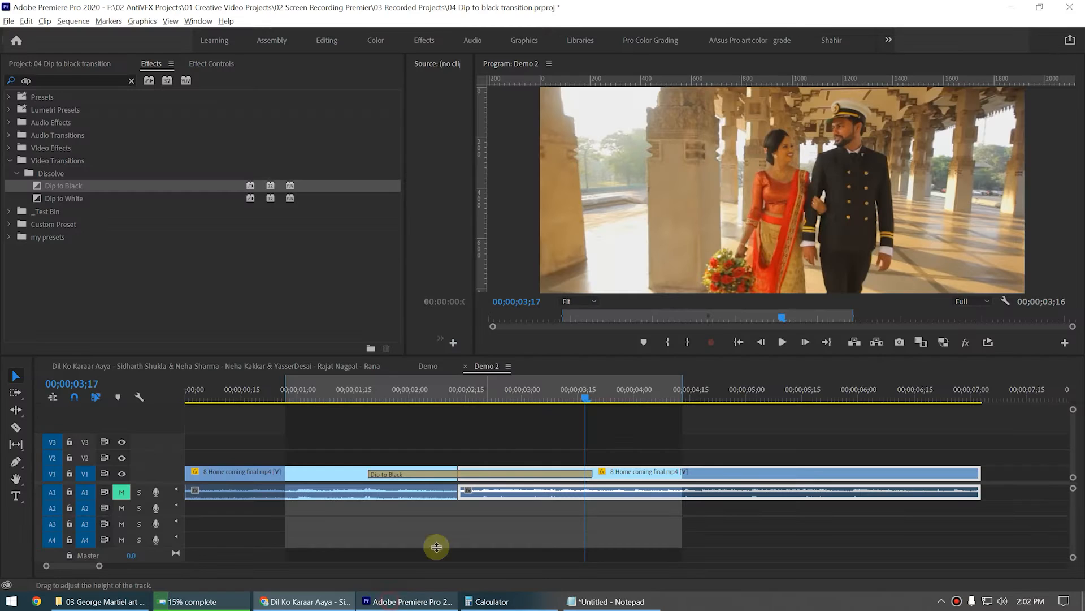
{"action": "left_click", "coordinate": [512, 415]}
{"action": "left_click", "coordinate": [479, 388]}
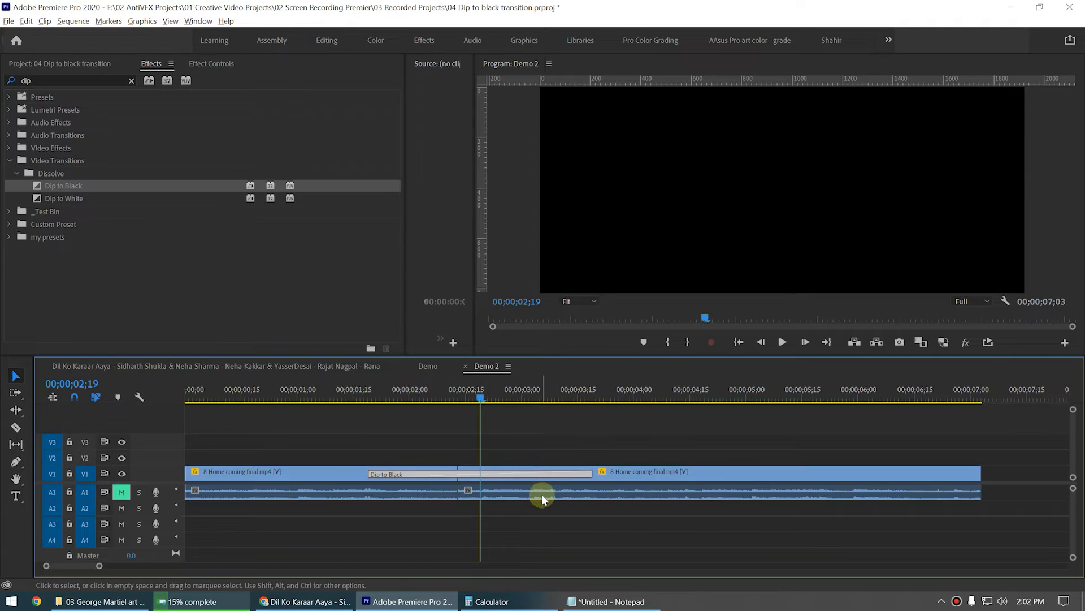
{"action": "key", "text": "ctrl+z"}
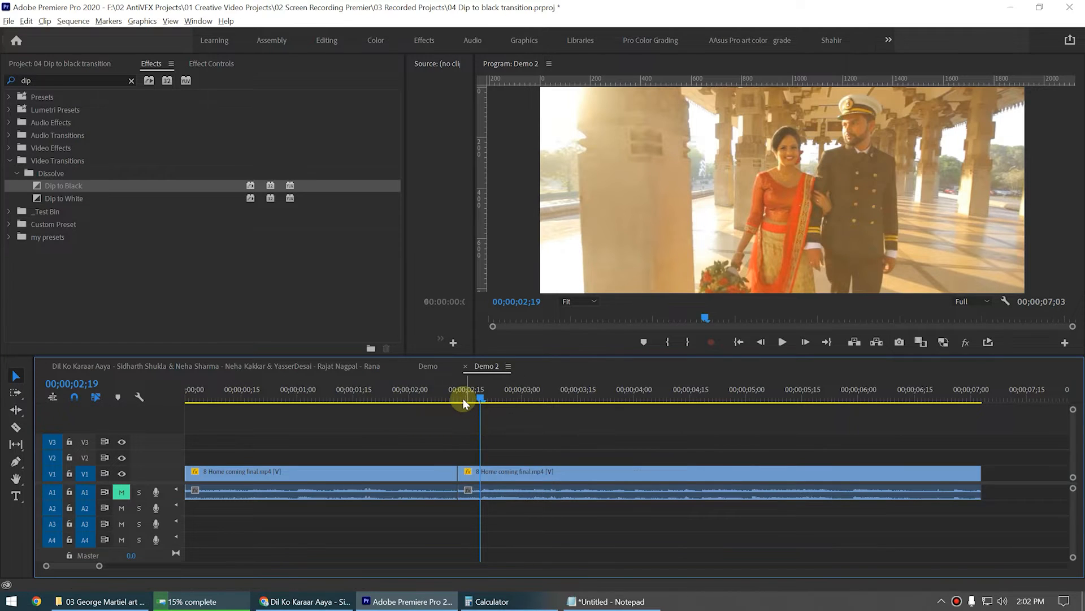
Step: Move the second clip on V1 one frame later so that it starts at 00;00;02;14
{"action": "left_click", "coordinate": [460, 399]}
{"action": "left_click", "coordinate": [488, 469]}
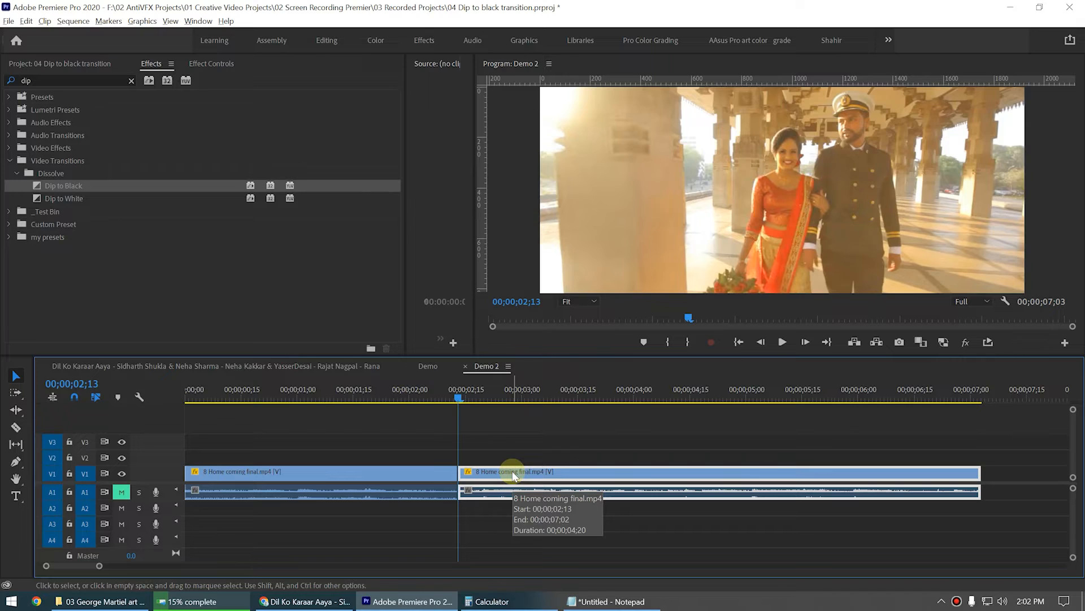
{"action": "key", "text": "alt+Right"}
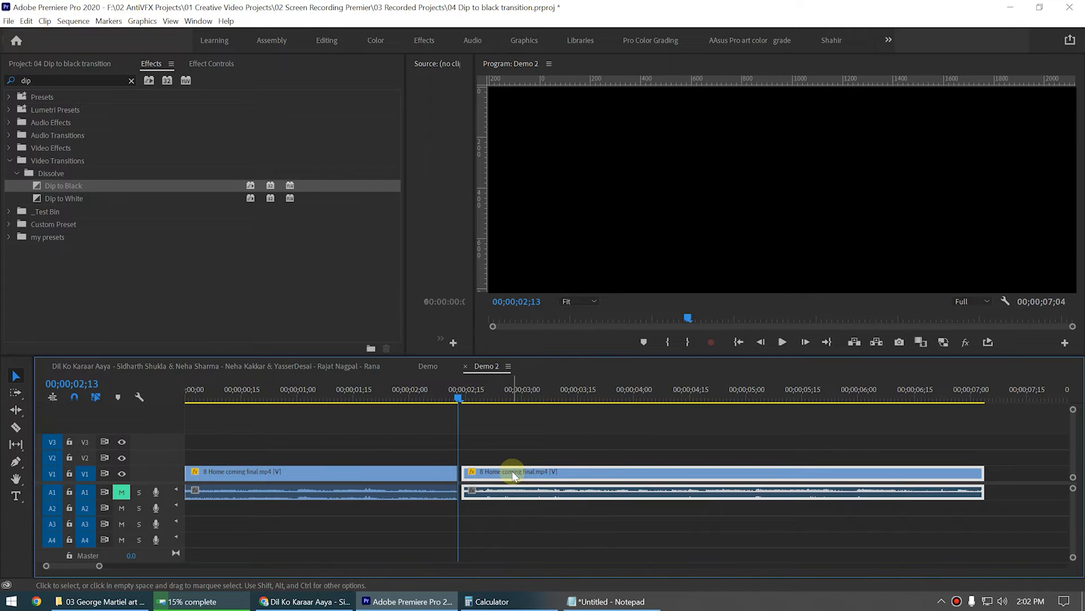
{"action": "left_click", "coordinate": [460, 392]}
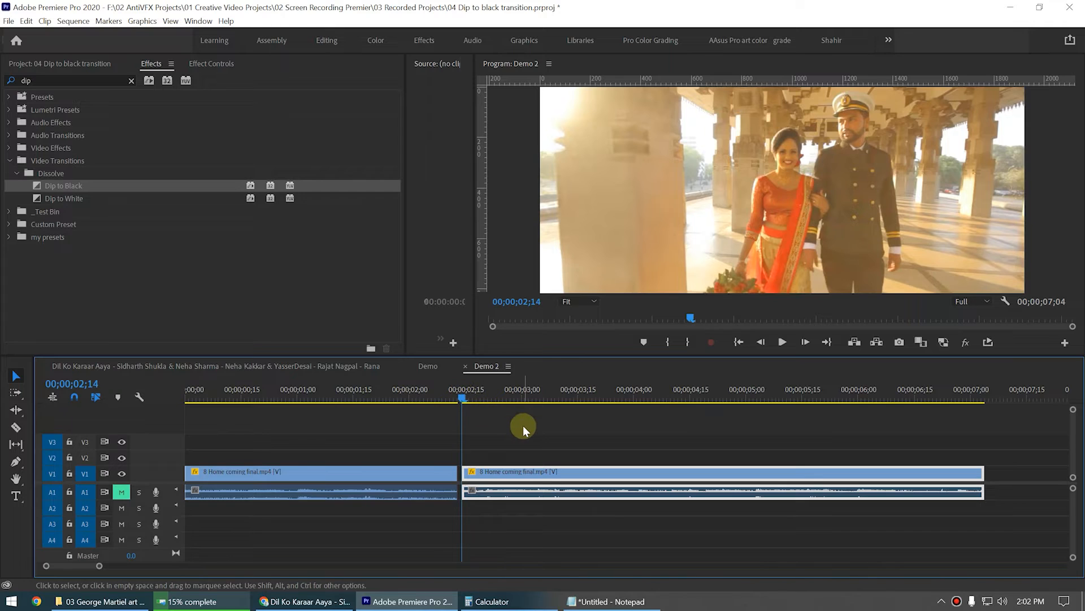
Step: Try moving the second clip four more frames later, and return it frame by frame to 00;00;02;14
{"action": "key", "text": "="}
{"action": "key", "text": "="}
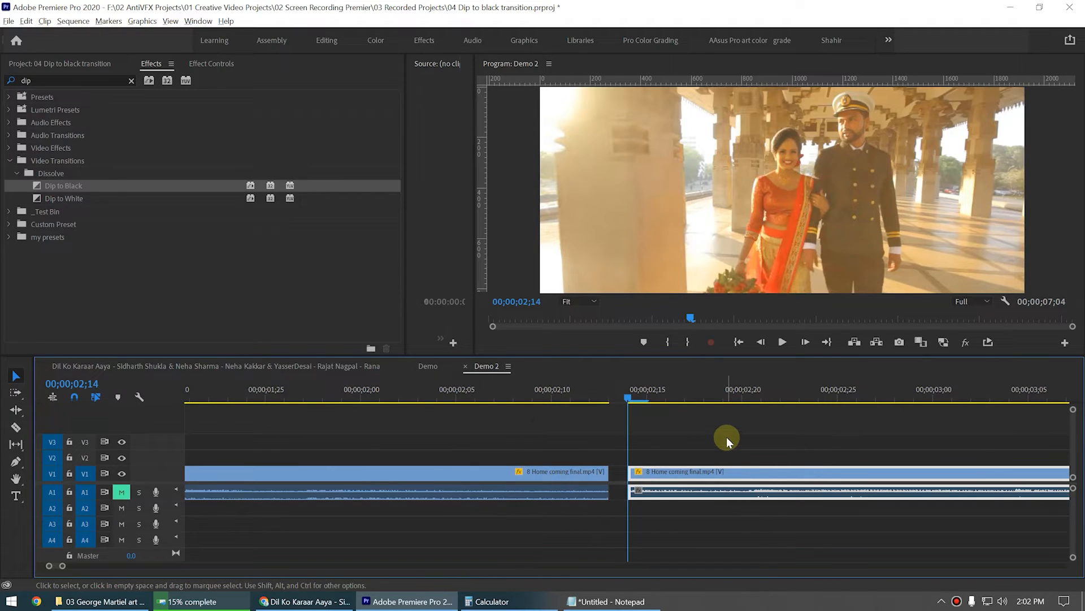
{"action": "key", "text": "alt+Right"}
{"action": "key", "text": "alt+Right"}
{"action": "key", "text": "alt+Right"}
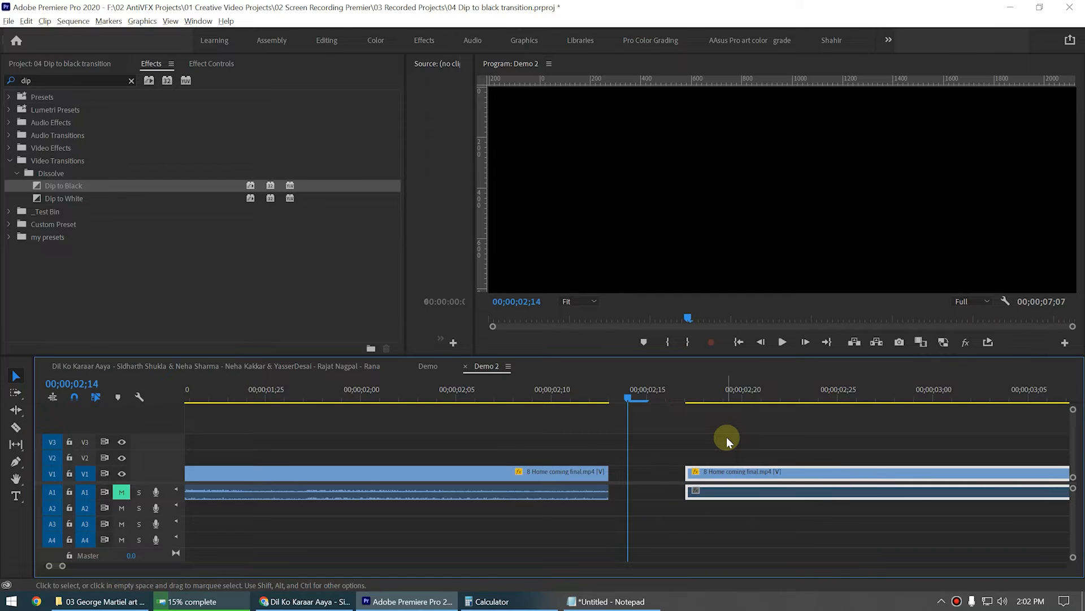
{"action": "key", "text": "alt+Right"}
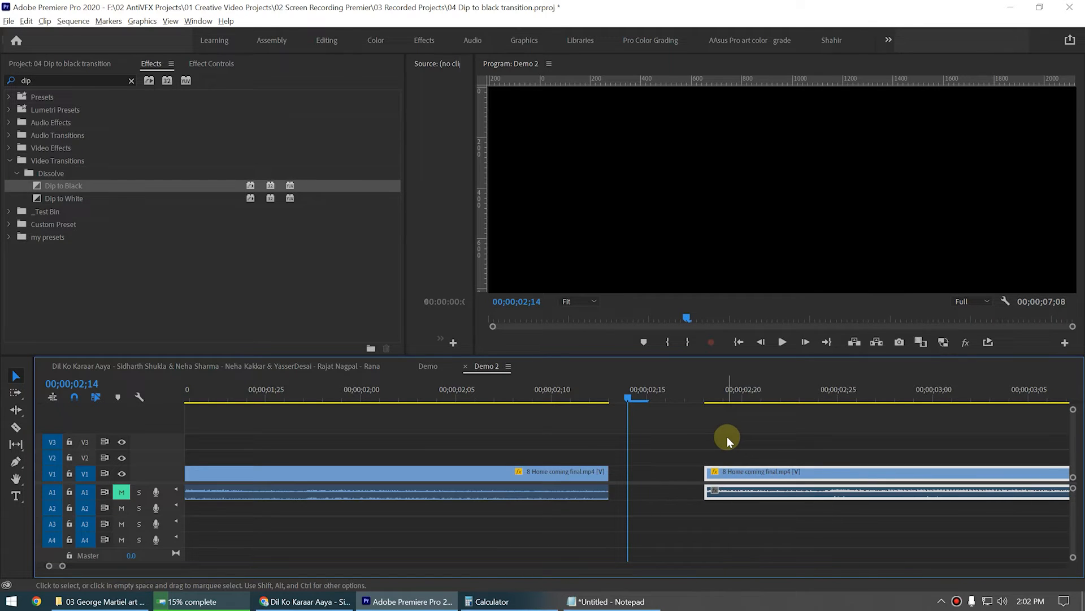
{"action": "key", "text": "alt+Left"}
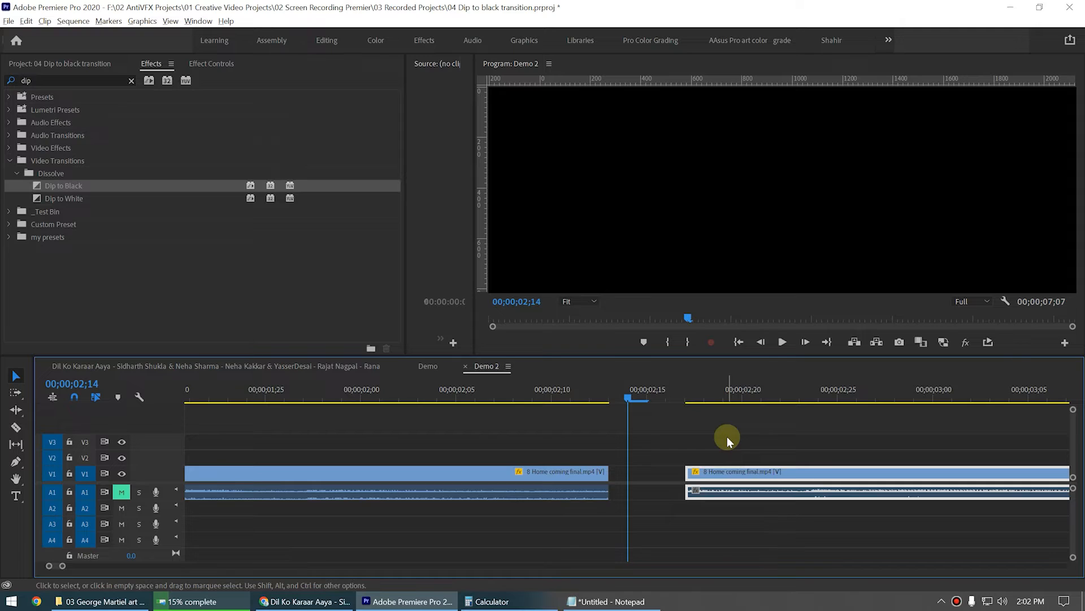
{"action": "key", "text": "alt+Left"}
{"action": "key", "text": "alt+Left"}
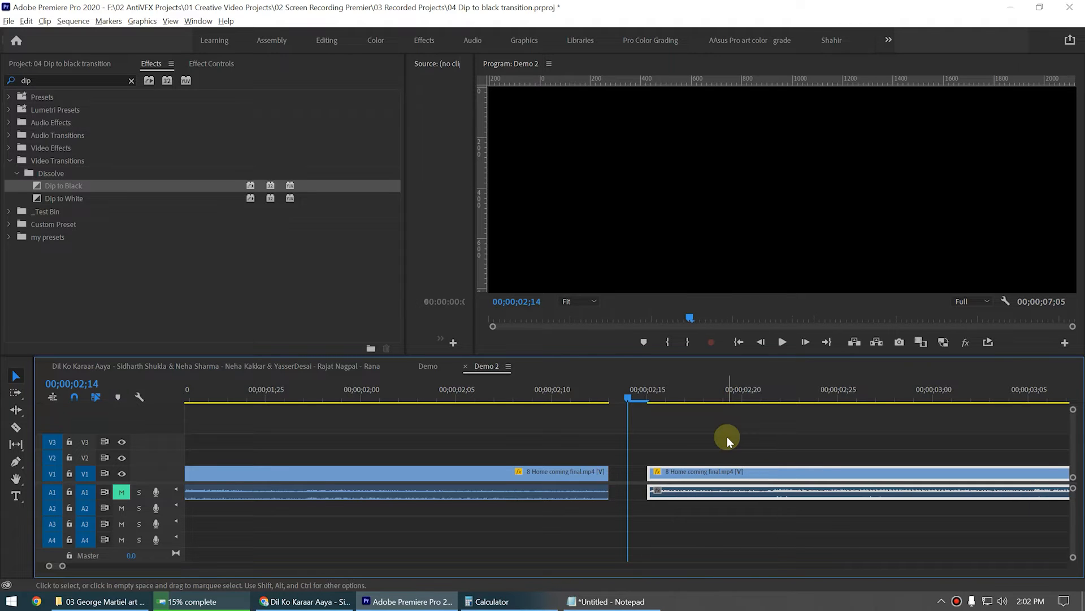
{"action": "key", "text": "alt+Left"}
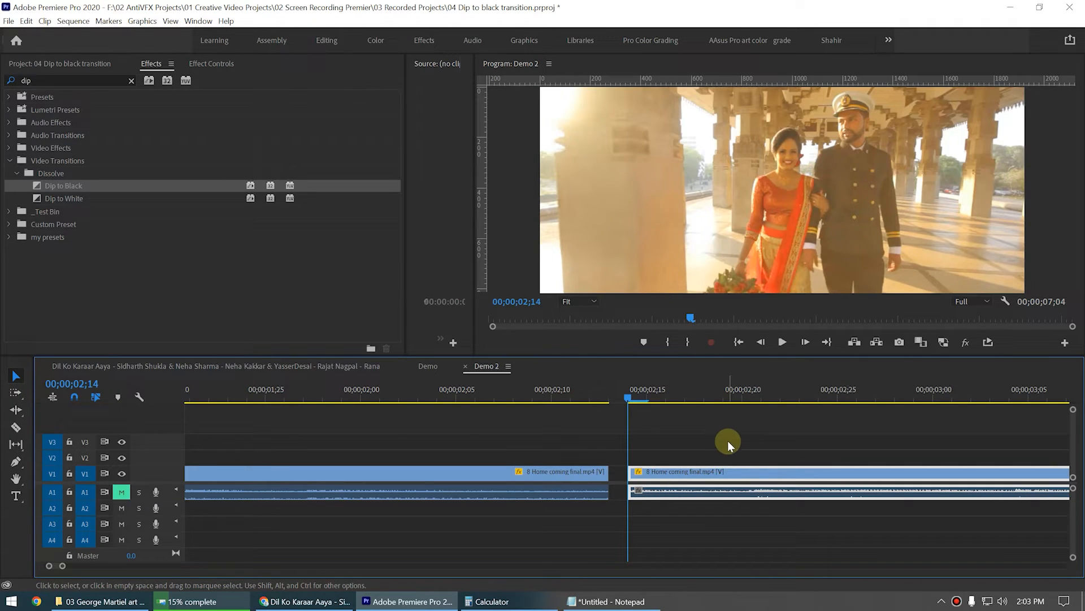
{"action": "left_click", "coordinate": [673, 435]}
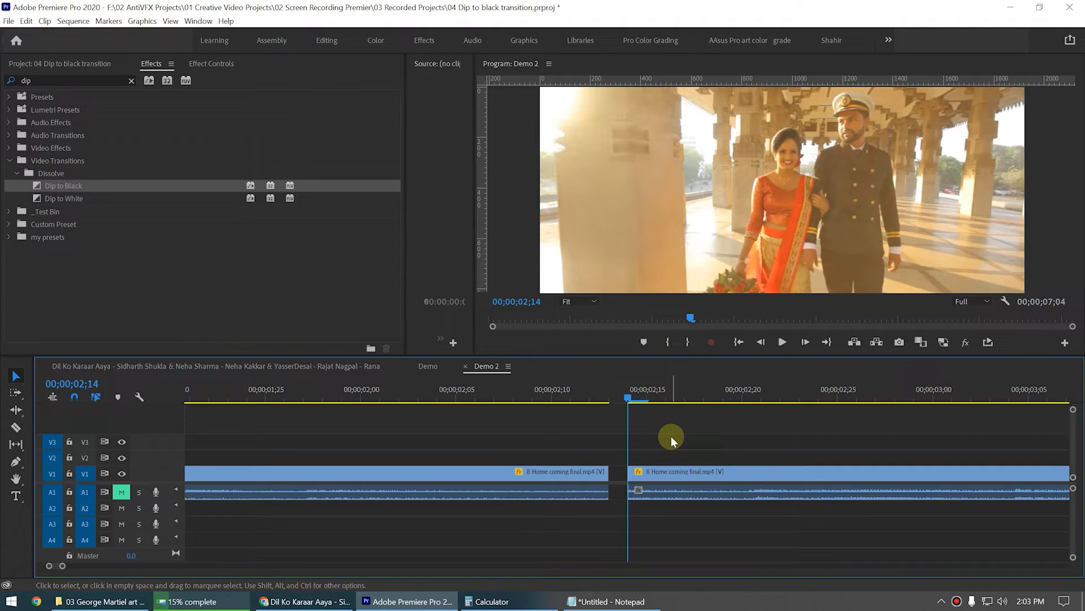
Step: Find the Cross Dissolve video transition and apply it to the end of the first clip and the start of the second clip
{"action": "scroll", "coordinate": [674, 434], "scroll_direction": "down", "scroll_amount": 1}
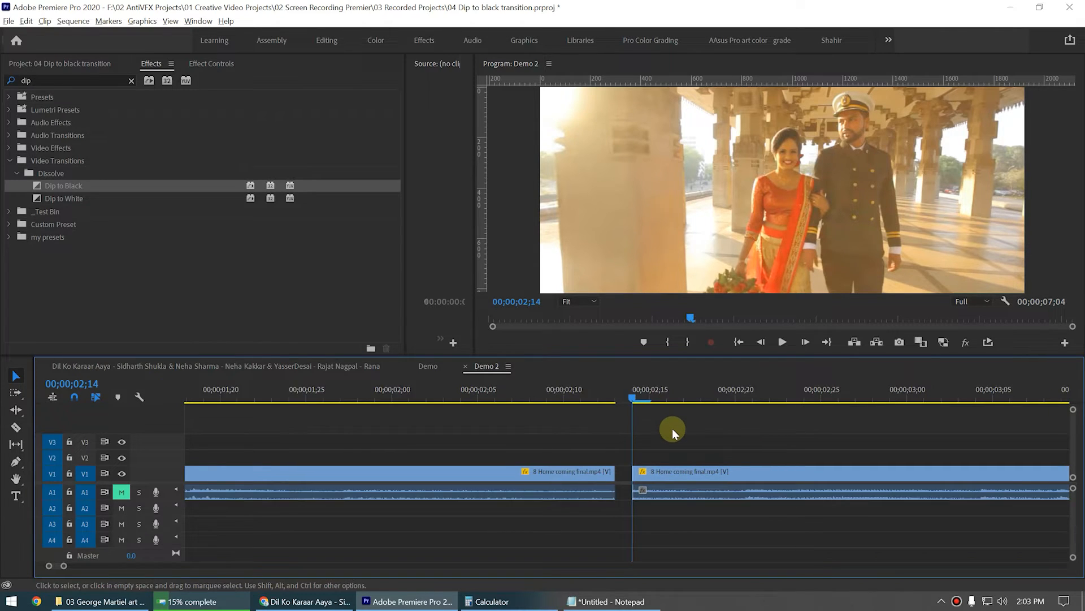
{"action": "scroll", "coordinate": [673, 429], "scroll_direction": "down", "scroll_amount": 10}
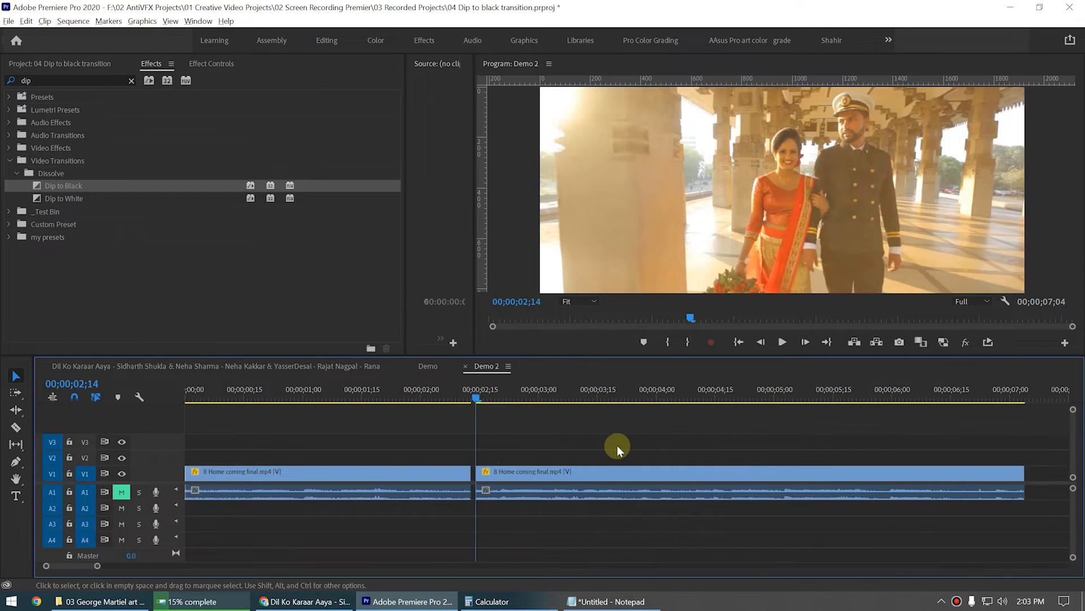
{"action": "scroll", "coordinate": [475, 446], "scroll_direction": "up", "scroll_amount": 8}
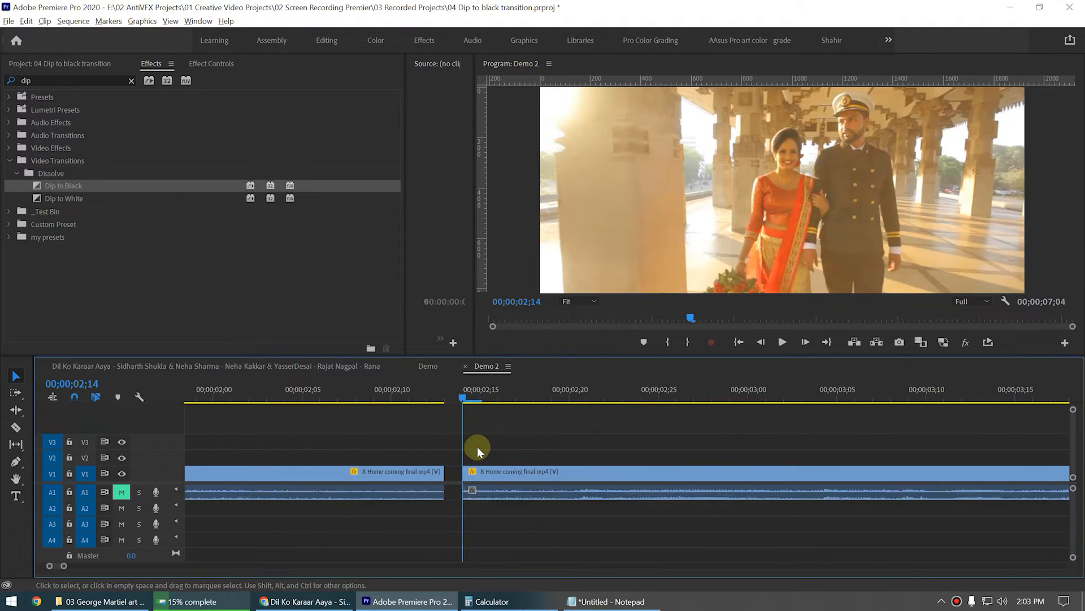
{"action": "scroll", "coordinate": [477, 447], "scroll_direction": "down", "scroll_amount": 3}
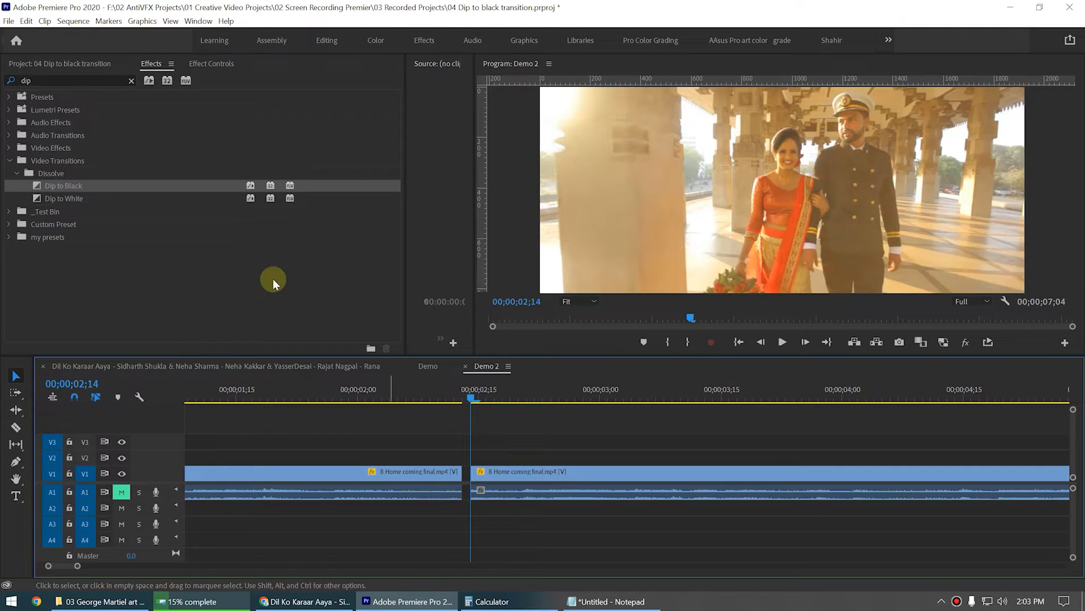
{"action": "double_click", "coordinate": [68, 82]}
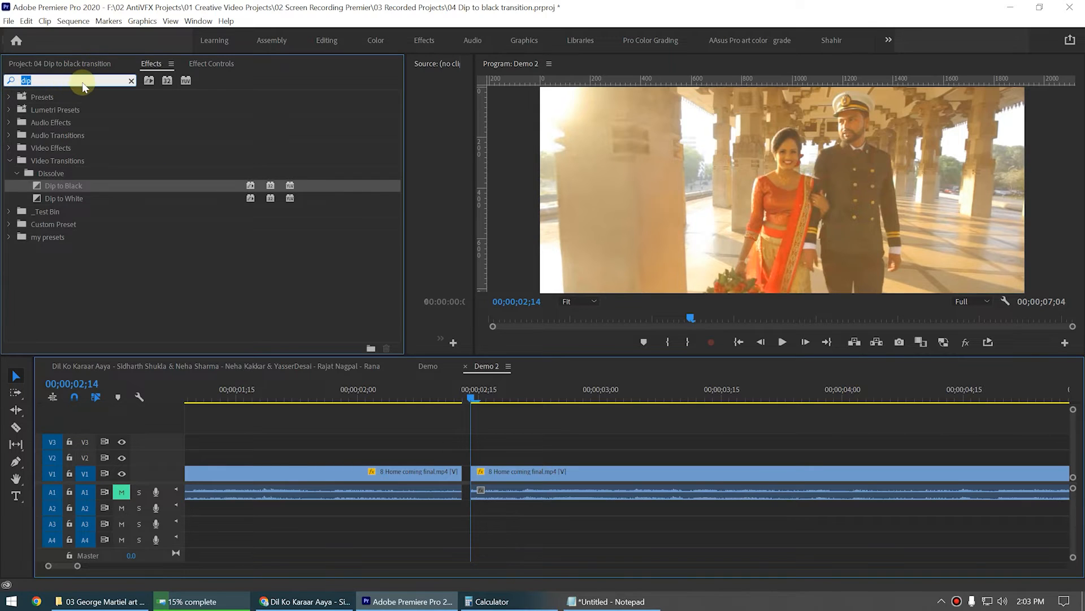
{"action": "type", "text": "cros"}
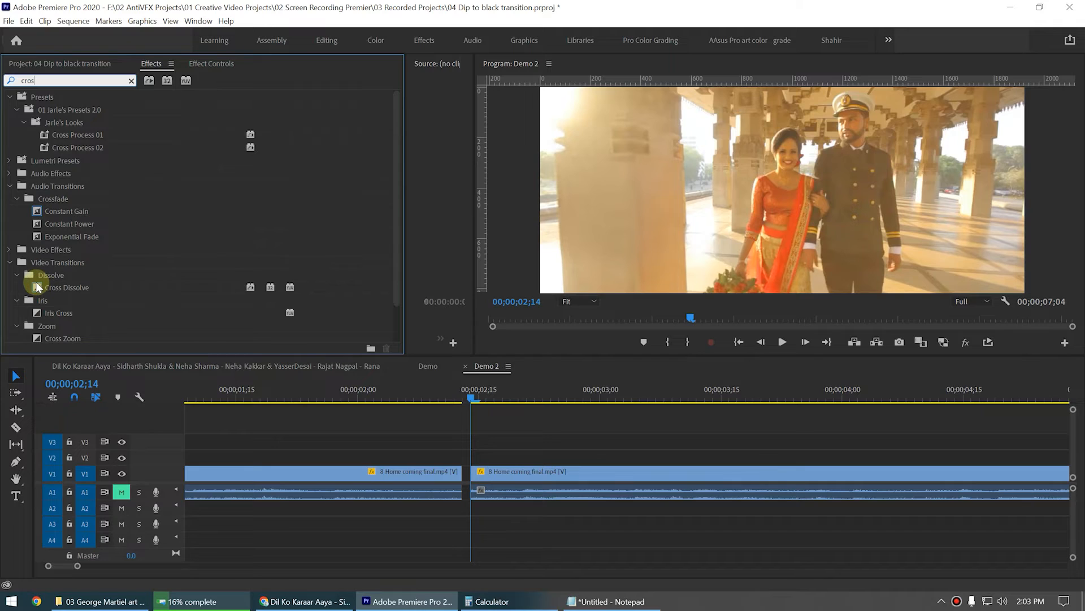
{"action": "left_click_drag", "start_coordinate": [38, 283], "coordinate": [459, 478]}
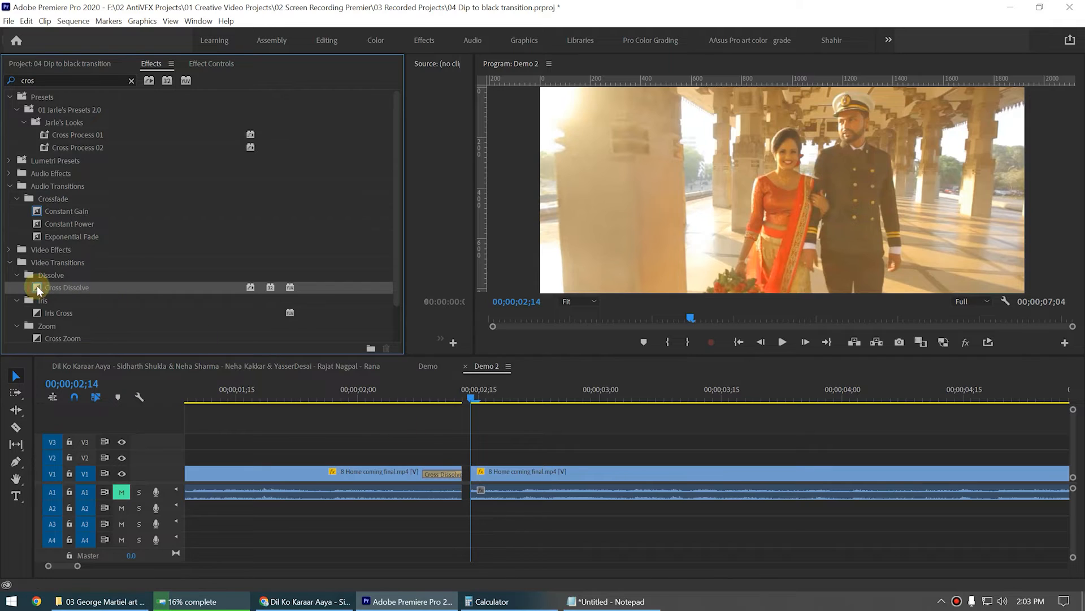
{"action": "left_click_drag", "start_coordinate": [36, 286], "coordinate": [687, 470]}
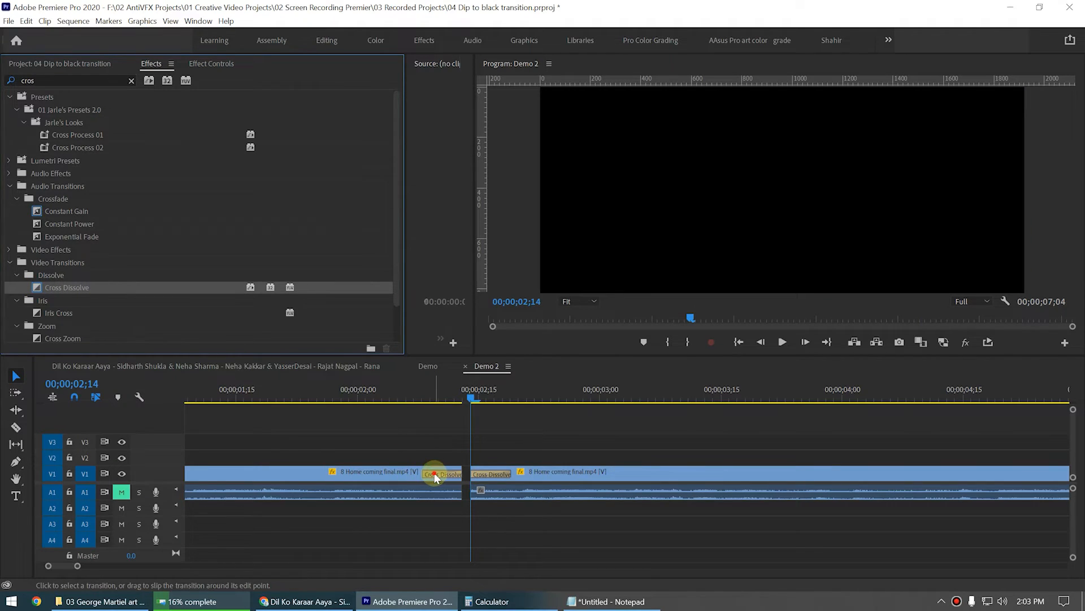
Step: Set the duration of both Cross Dissolve transitions to 00;00;01;00
{"action": "double_click", "coordinate": [434, 475]}
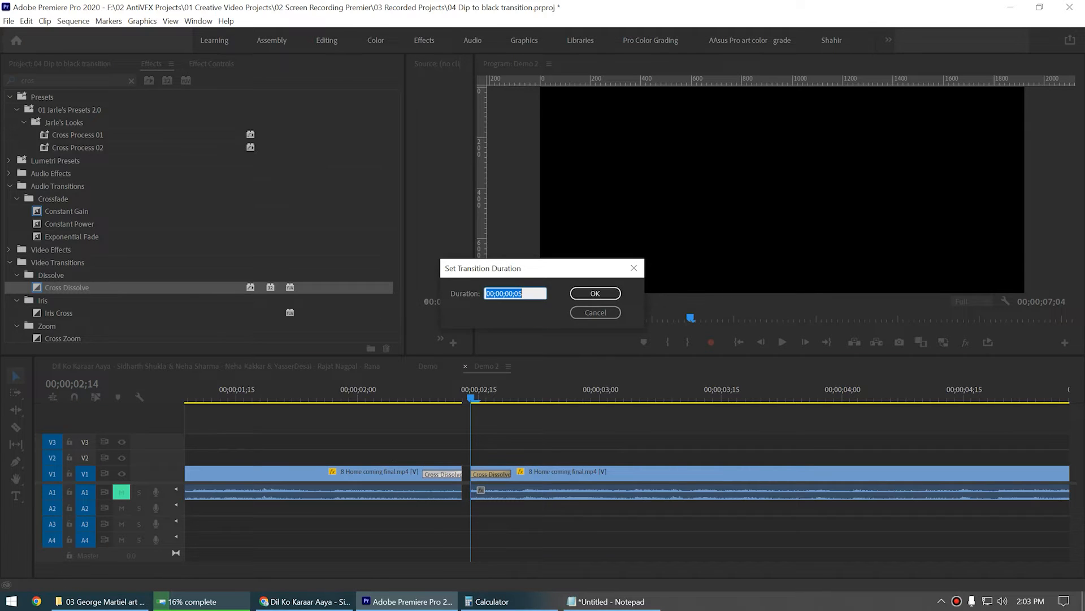
{"action": "type", "text": "1"}
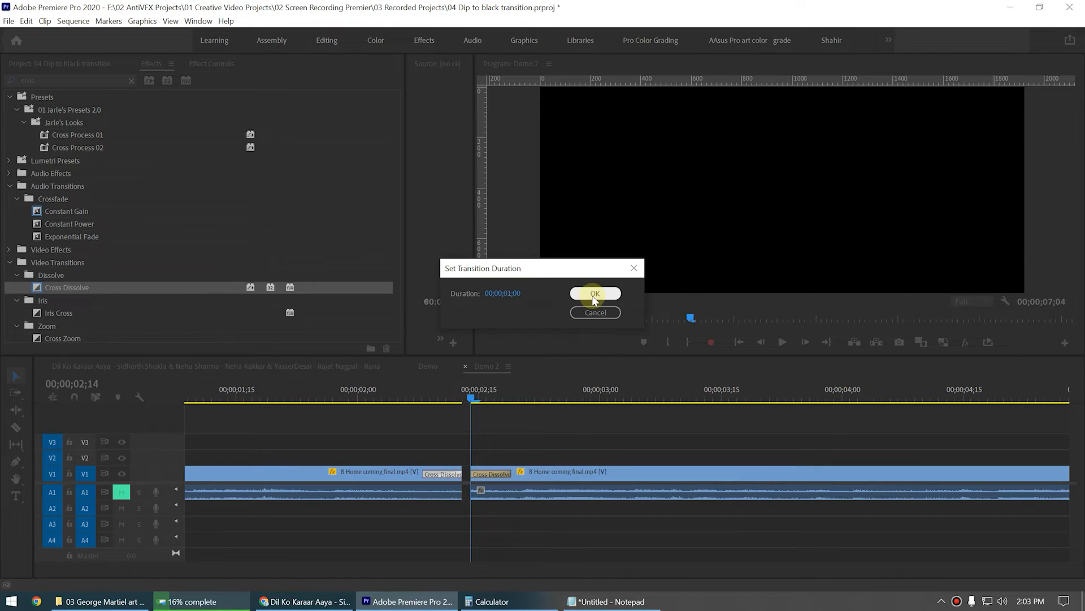
{"action": "left_click", "coordinate": [596, 293]}
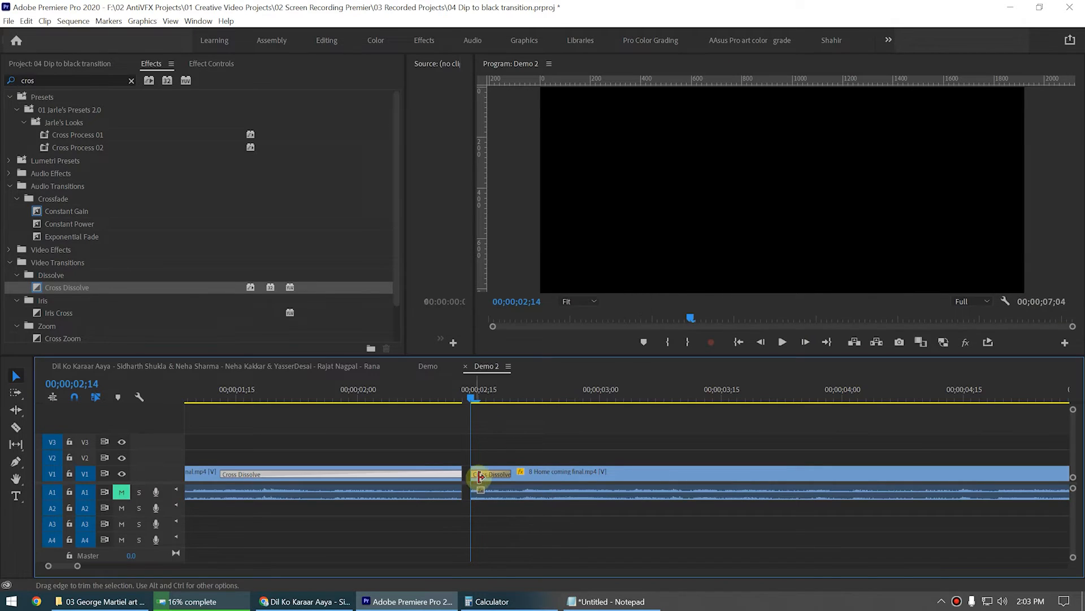
{"action": "double_click", "coordinate": [484, 475]}
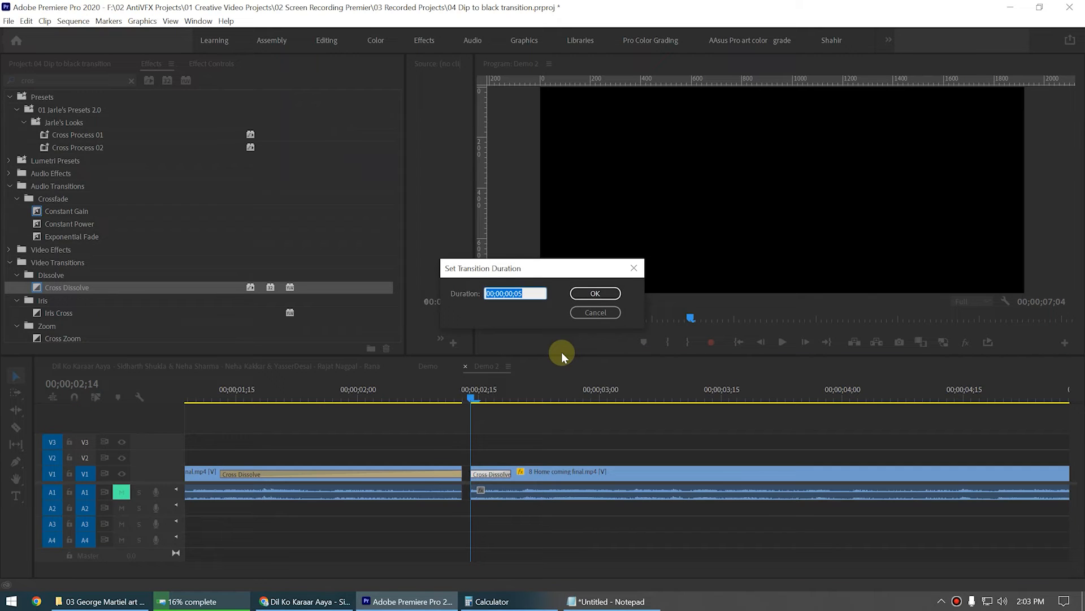
{"action": "type", "text": "1"}
{"action": "type", "text": "."}
{"action": "key", "text": "Return"}
{"action": "left_click", "coordinate": [592, 295]}
Step: Move the second clip one frame earlier to close the gap after the first clip
{"action": "scroll", "coordinate": [582, 438], "scroll_direction": "up", "scroll_amount": 2}
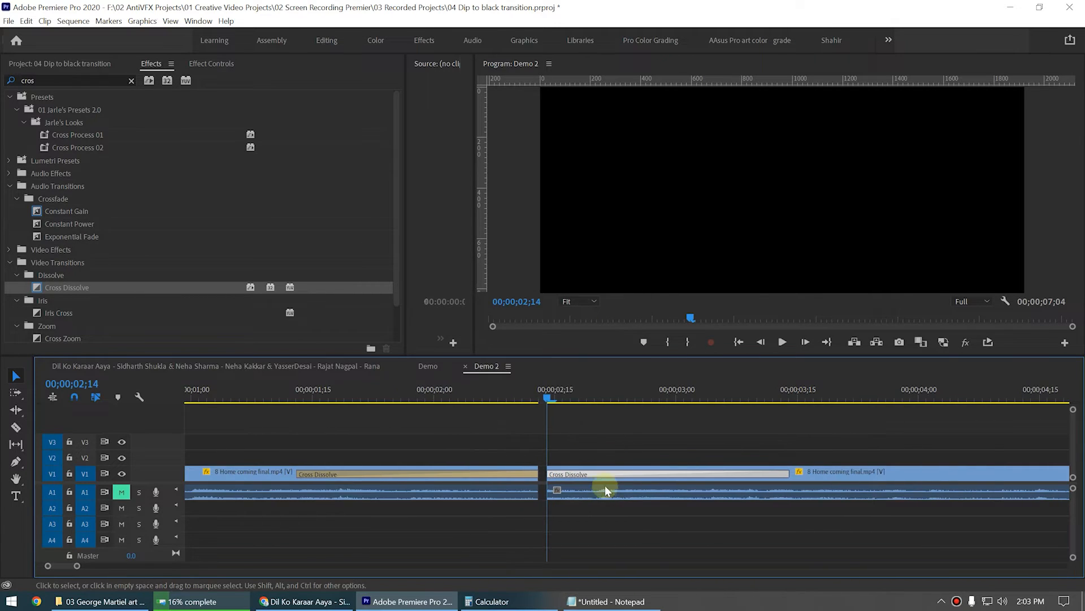
{"action": "scroll", "coordinate": [605, 486], "scroll_direction": "up", "scroll_amount": 2}
{"action": "left_click", "coordinate": [932, 472]}
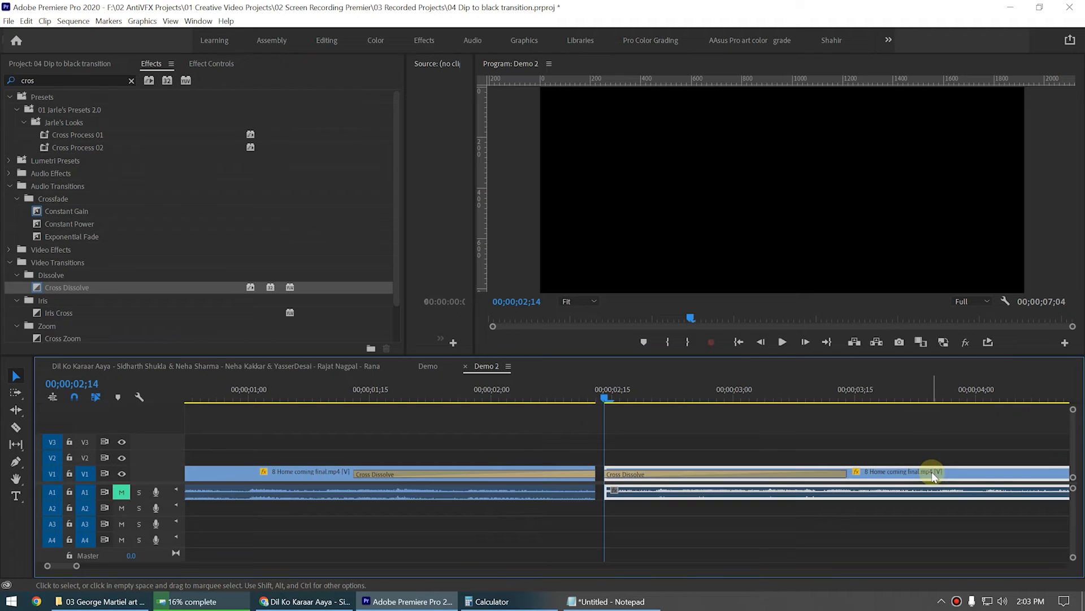
{"action": "left_click_drag", "start_coordinate": [932, 477], "coordinate": [927, 475]}
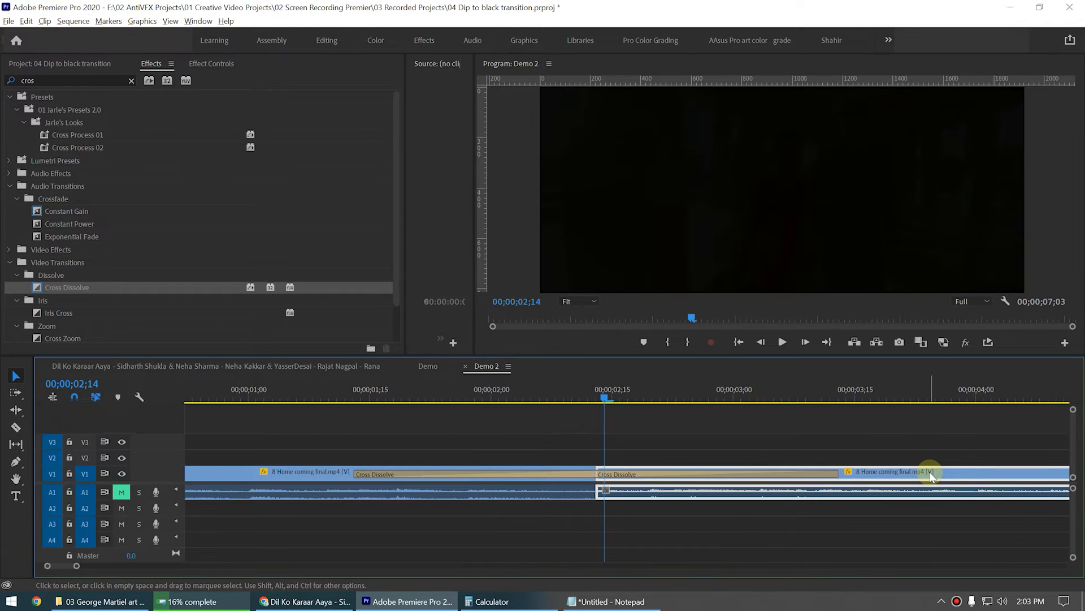
Step: Play the sequence from 00;00;01;04 to review the two Cross Dissolve transitions
{"action": "left_click", "coordinate": [280, 381]}
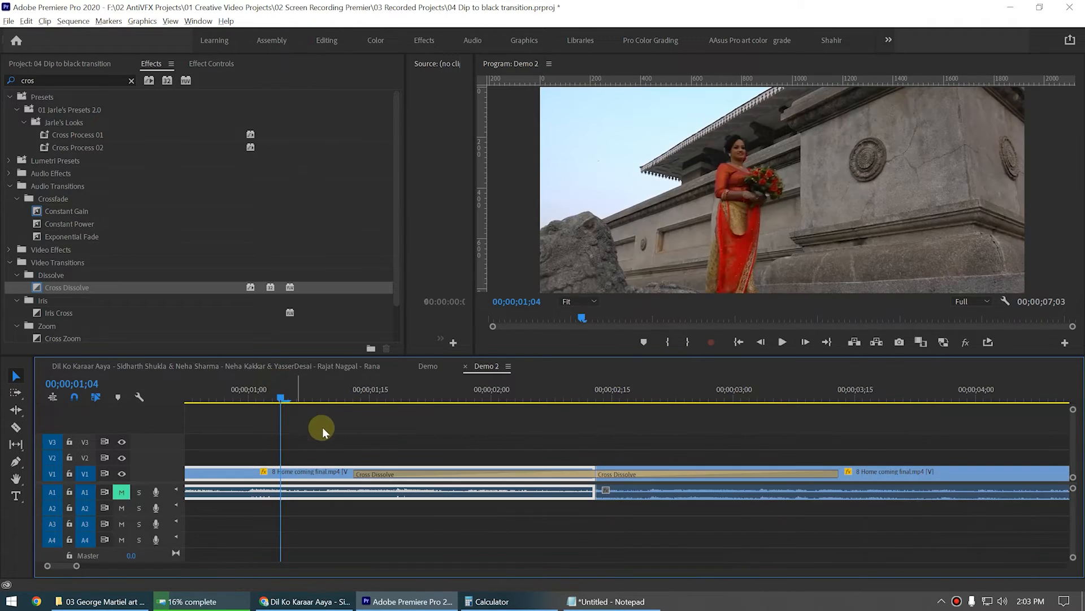
{"action": "key", "text": "minus"}
{"action": "key", "text": "minus"}
{"action": "key", "text": "space"}
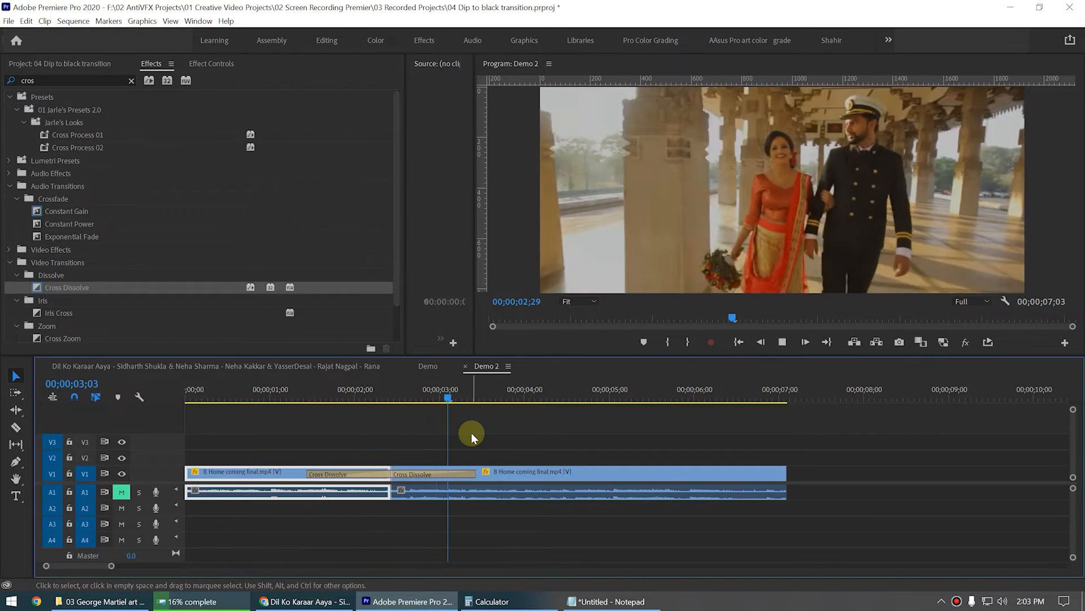
Step: Extend the end of the second clip's Cross Dissolve to just before 00;00;04;00
{"action": "left_click", "coordinate": [417, 396]}
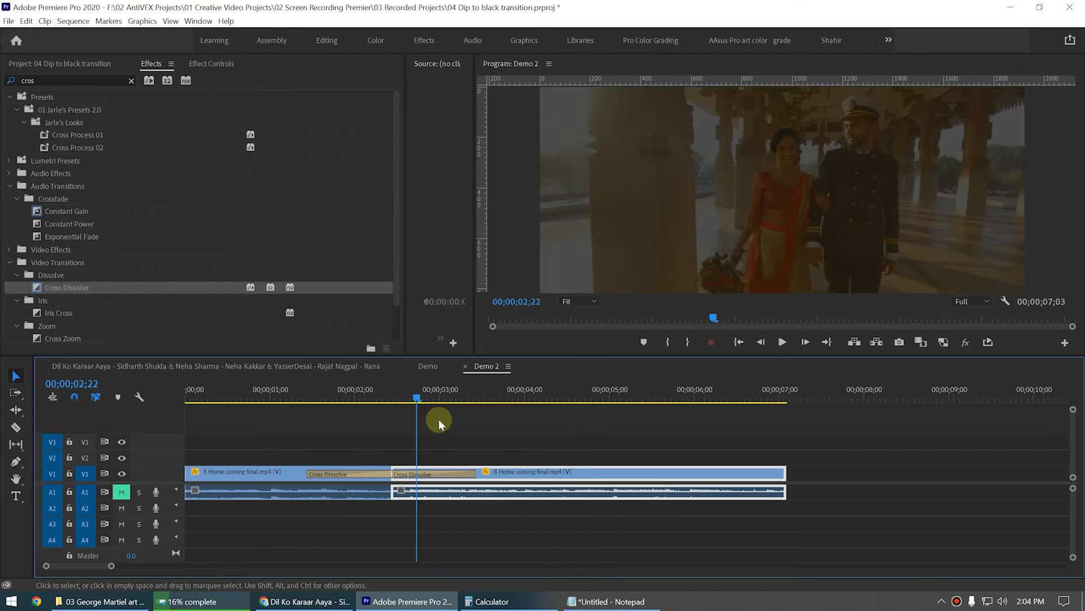
{"action": "left_click", "coordinate": [455, 471]}
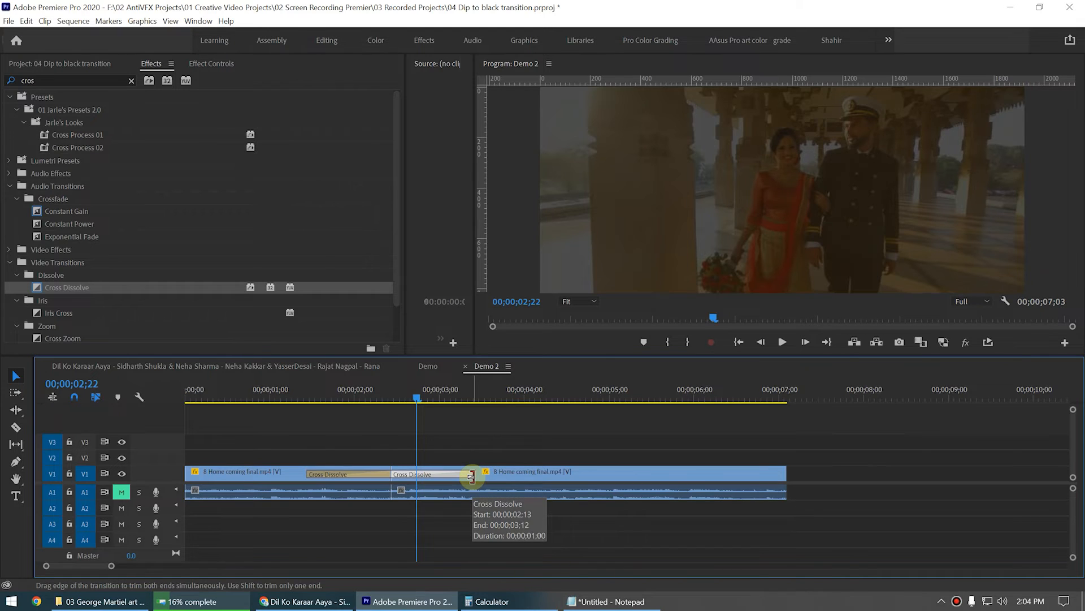
{"action": "left_click_drag", "start_coordinate": [471, 477], "coordinate": [516, 479]}
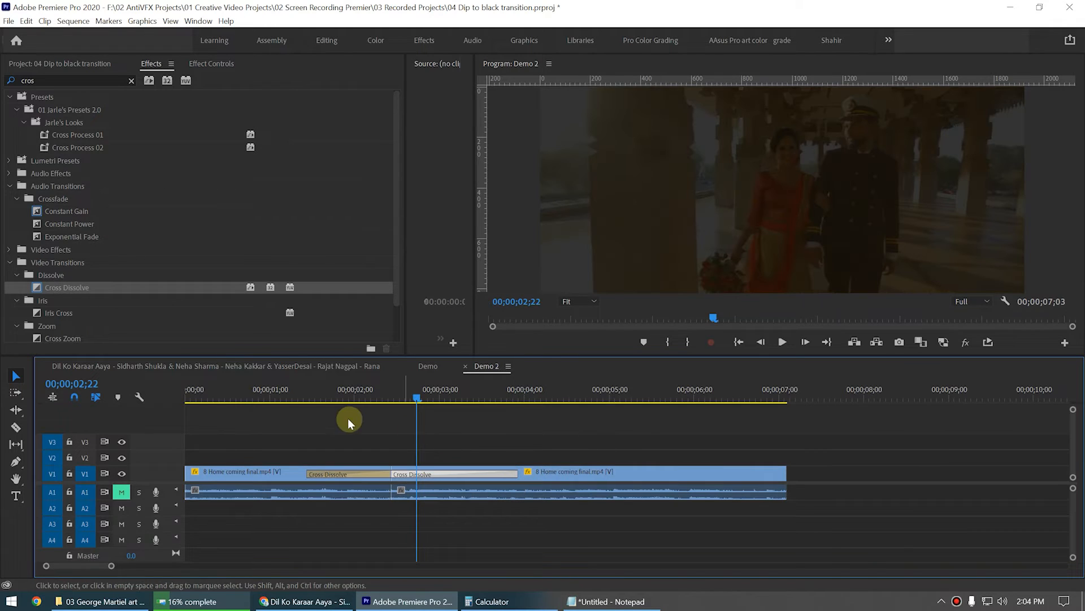
Step: Replay the sequence from just before 00;00;01;00 to 00;00;04;12 to review the lengthened fade-in
{"action": "left_click", "coordinate": [252, 399]}
{"action": "key", "text": "space"}
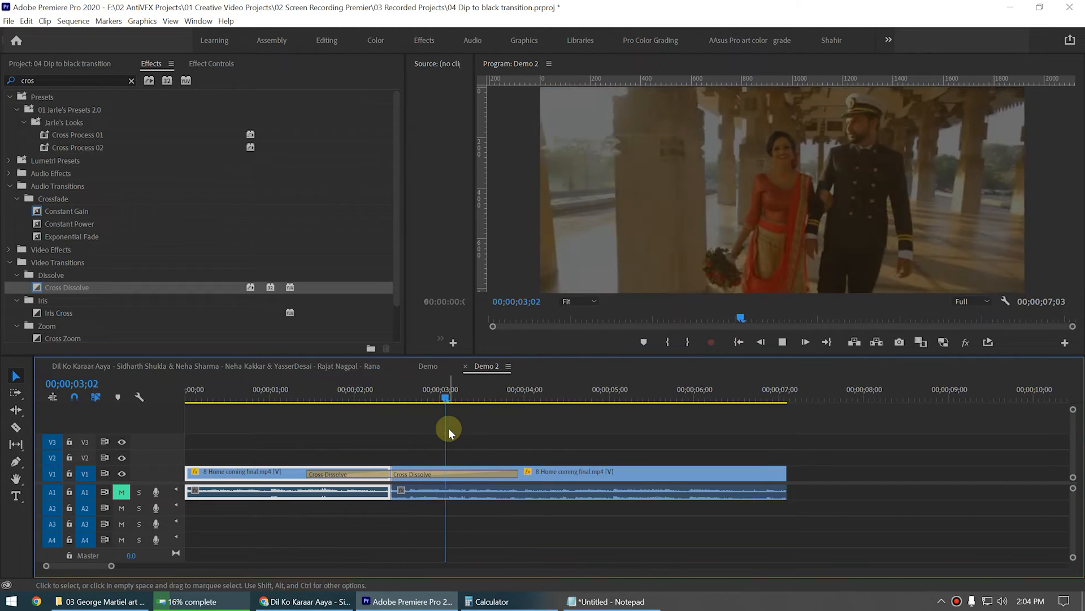
{"action": "key", "text": "space"}
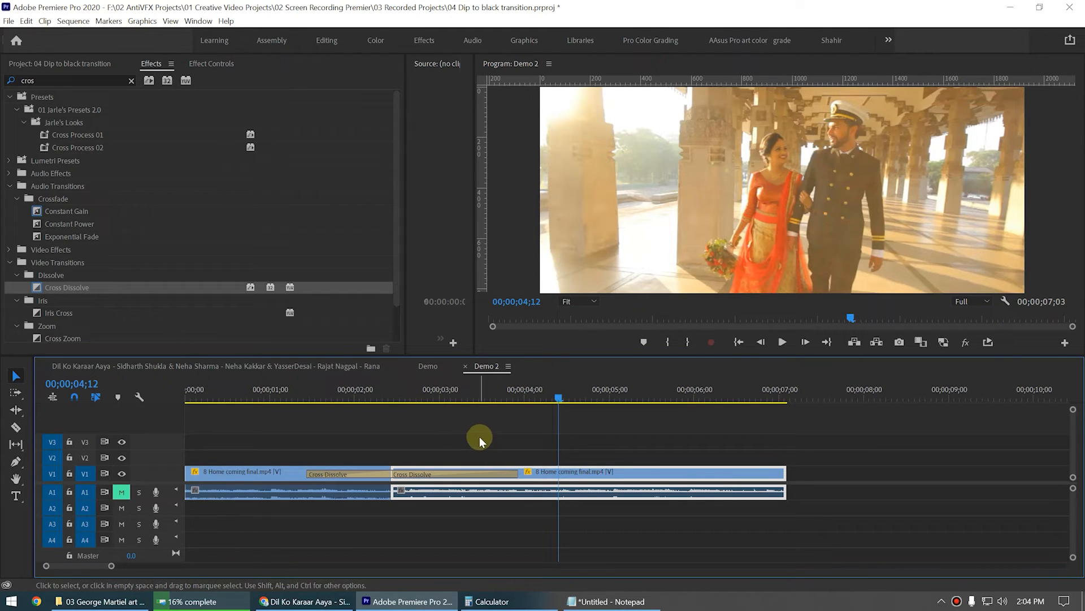
Step: Delete both Cross Dissolve transitions, one at the end of the first clip and one at the start of the second
{"action": "left_click", "coordinate": [358, 394]}
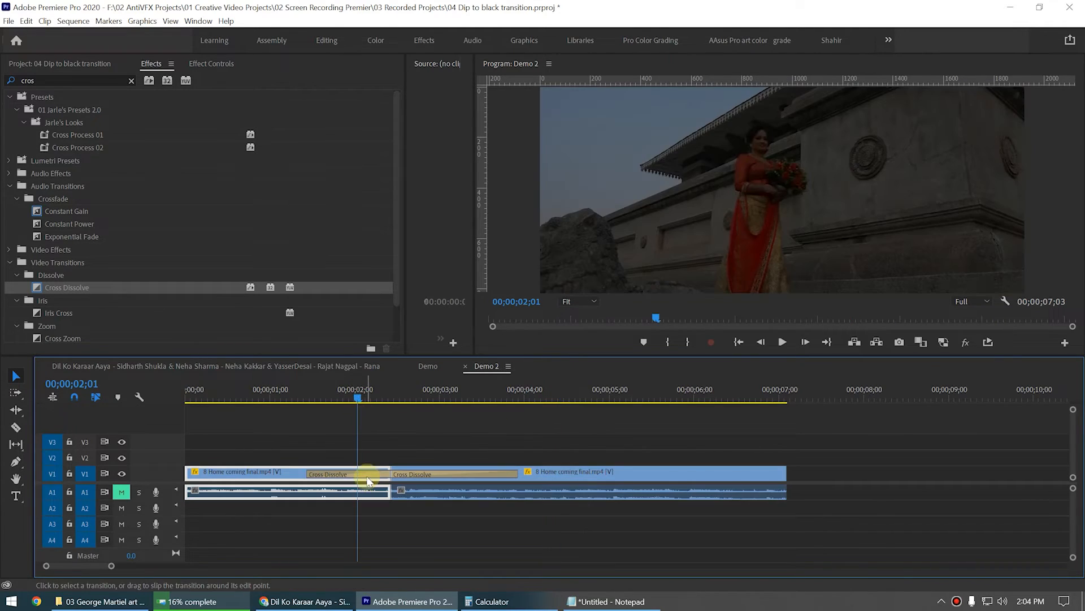
{"action": "left_click", "coordinate": [367, 482]}
{"action": "key", "text": "Delete"}
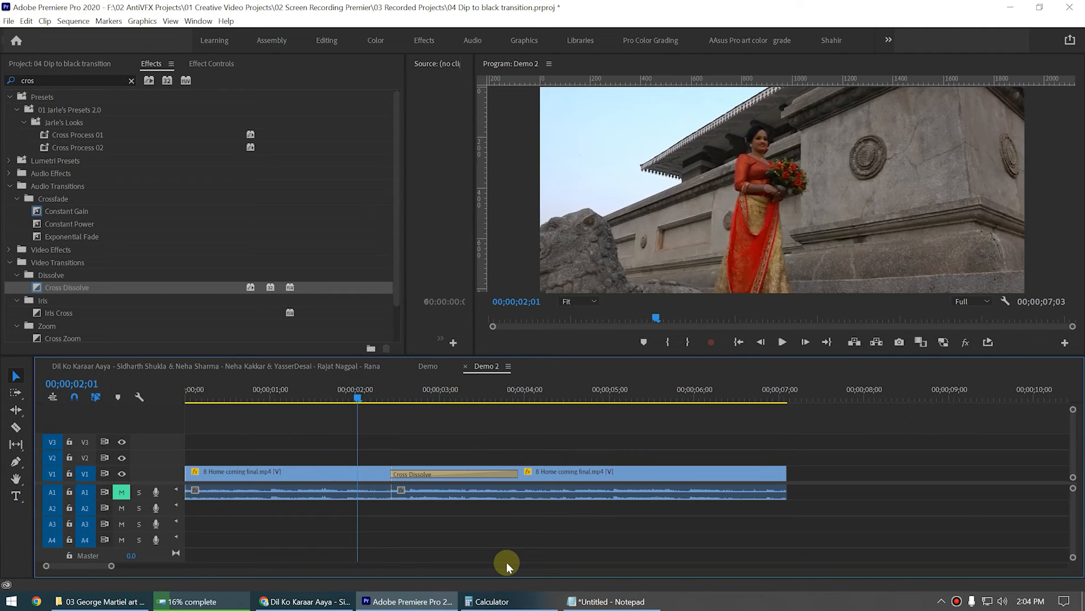
{"action": "left_click", "coordinate": [464, 473]}
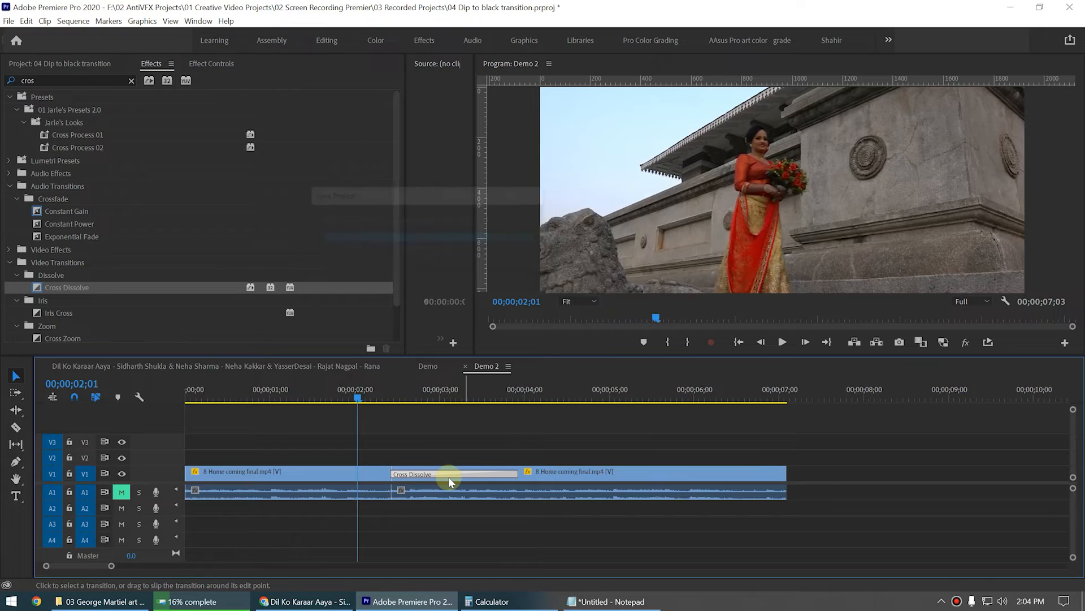
{"action": "key", "text": "Delete"}
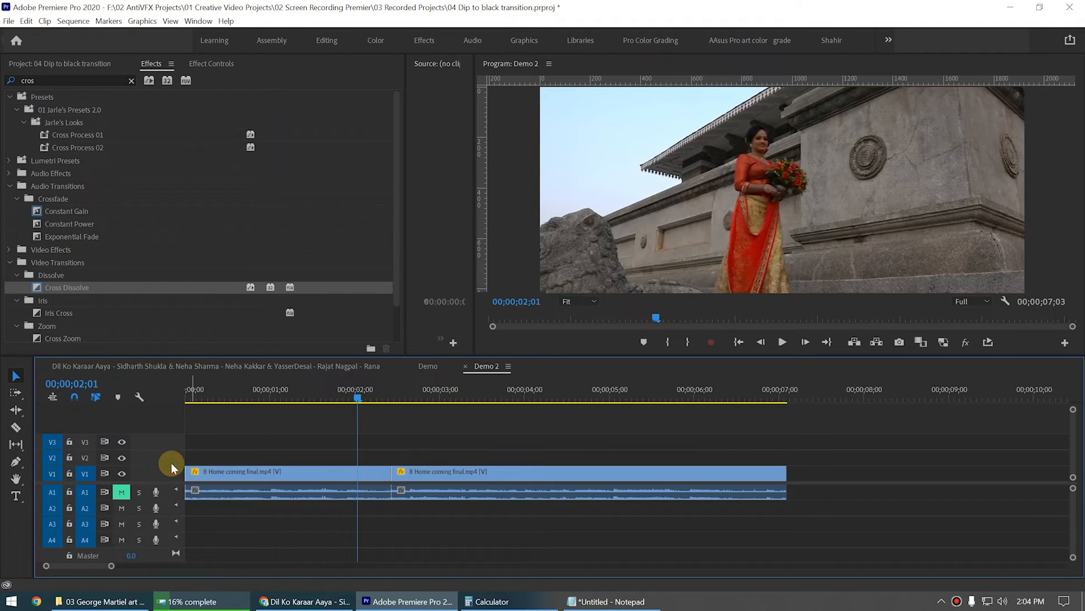
Step: Increase the height of video track V1 so the clip thumbnails and keyframe lines are easy to work with
{"action": "left_click_drag", "start_coordinate": [172, 465], "coordinate": [177, 439]}
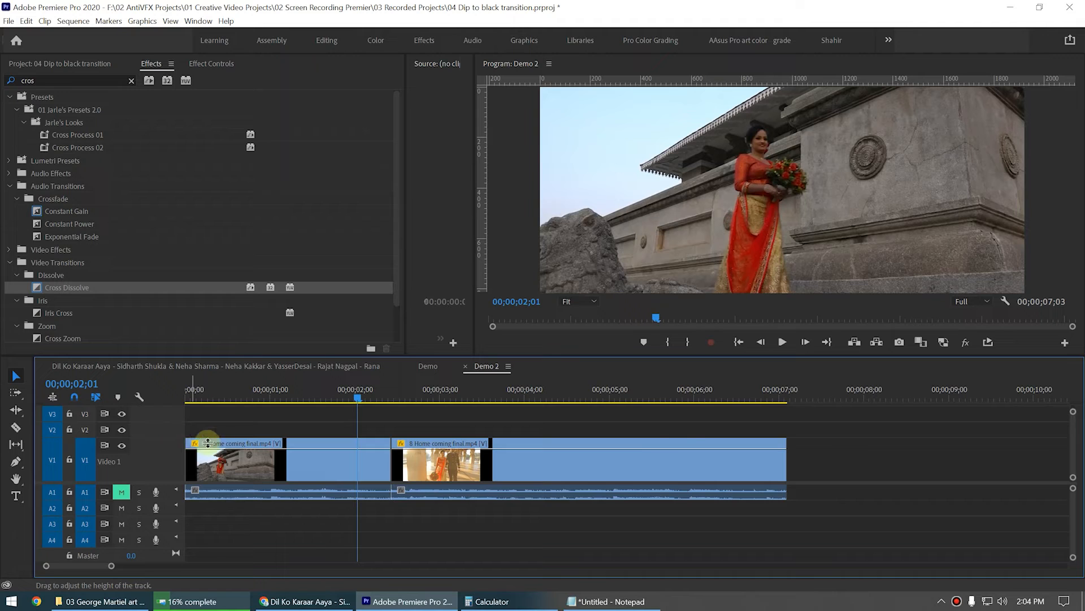
{"action": "scroll", "coordinate": [337, 484], "scroll_direction": "up", "scroll_amount": 4}
{"action": "scroll", "coordinate": [369, 473], "scroll_direction": "down", "scroll_amount": 2}
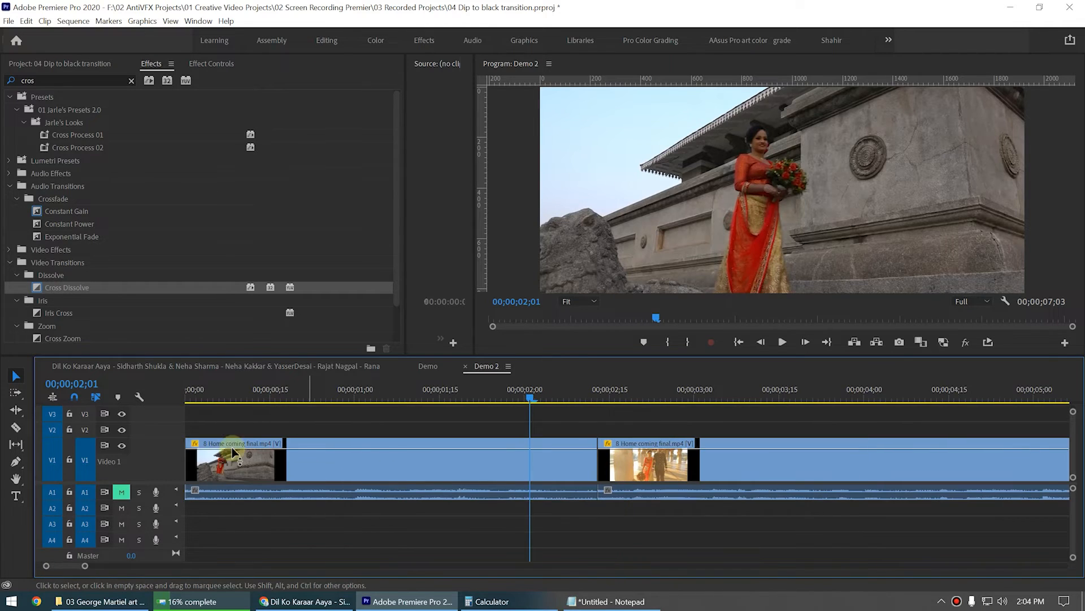
Step: Check which effect property the first clip's keyframe line on V1 controls
{"action": "left_click", "coordinate": [196, 447]}
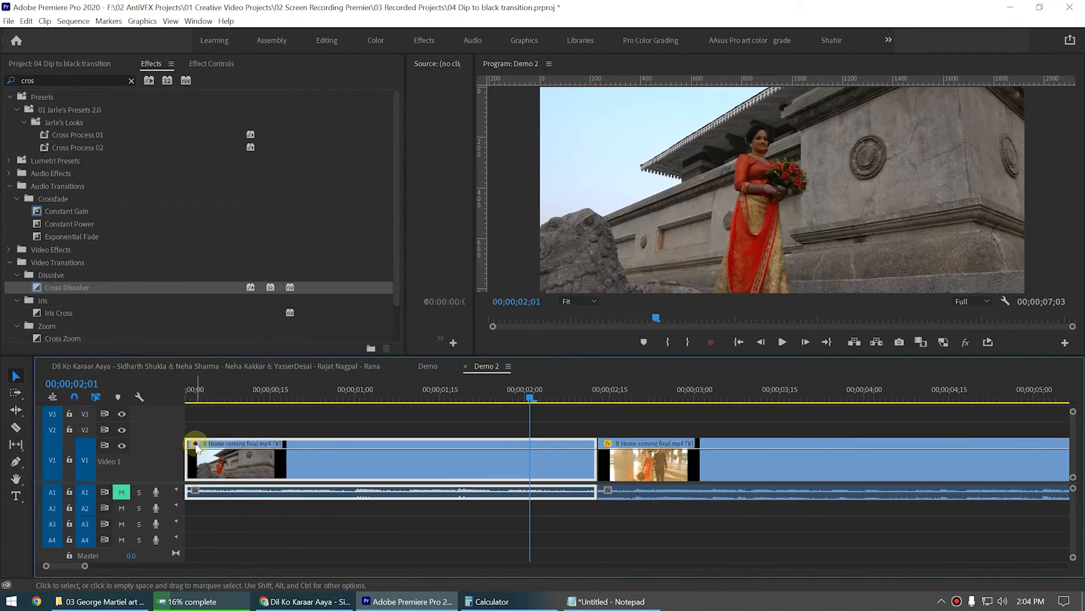
{"action": "right_click", "coordinate": [196, 444]}
{"action": "mouse_move", "coordinate": [220, 469]}
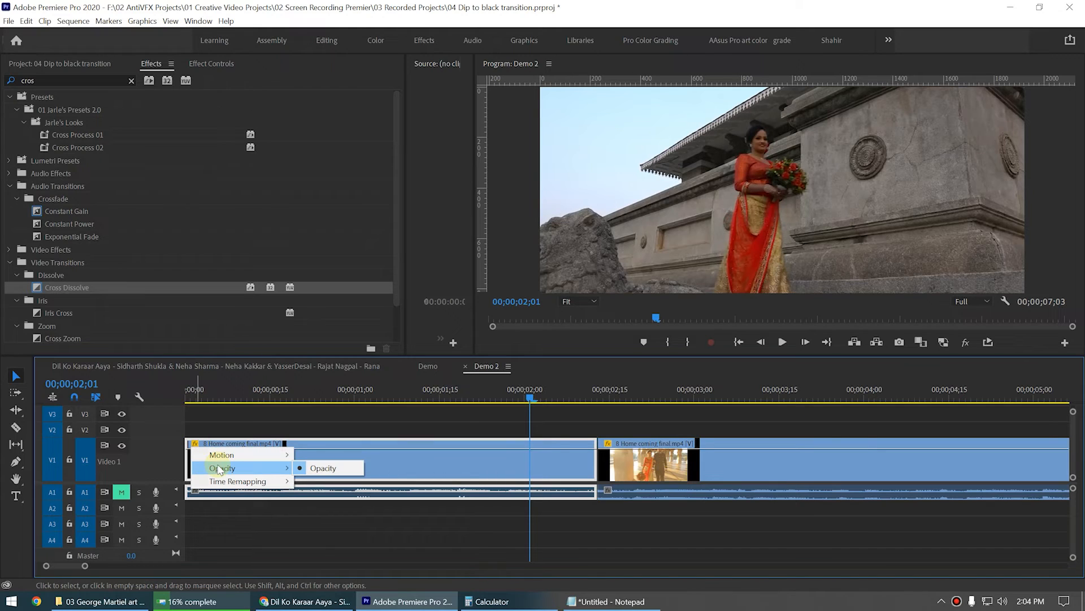
{"action": "left_click", "coordinate": [428, 449]}
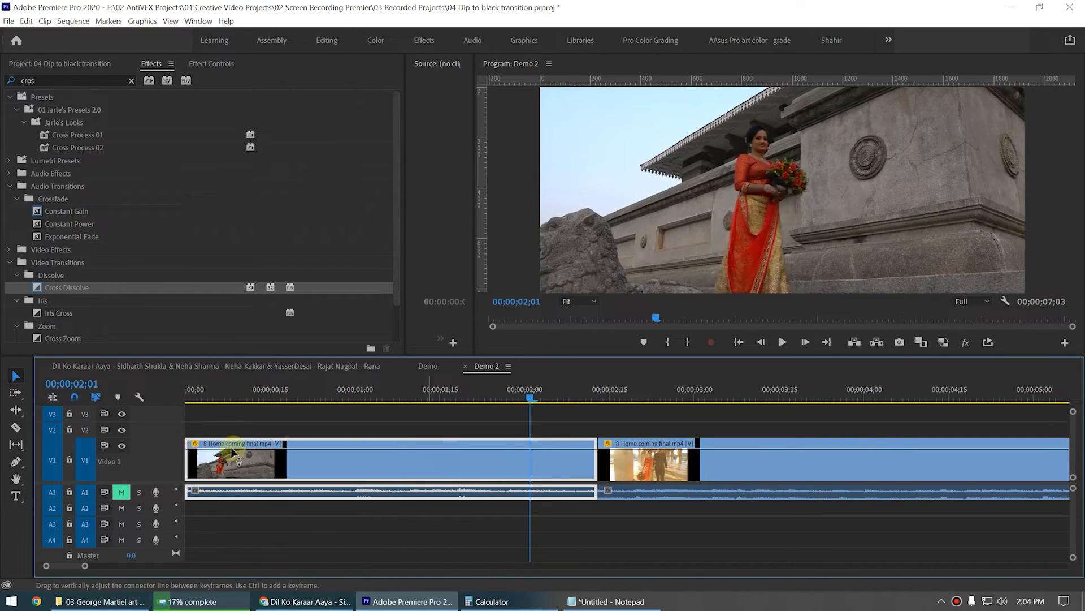
{"action": "right_click", "coordinate": [194, 443]}
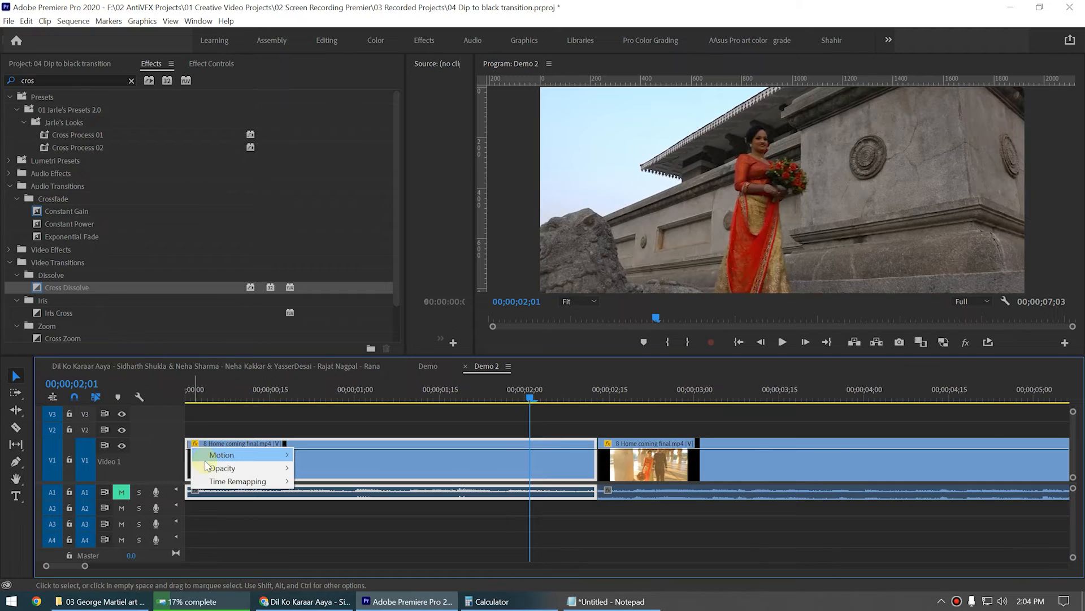
{"action": "left_click", "coordinate": [490, 450]}
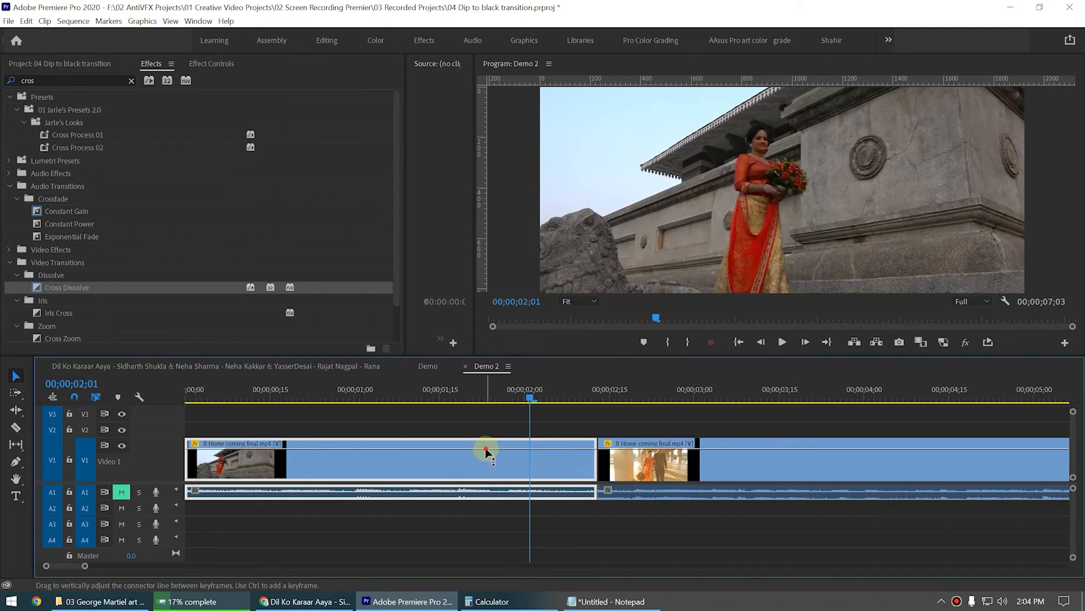
{"action": "mouse_move", "coordinate": [489, 449]}
{"action": "left_mouse_down"}
{"action": "mouse_move", "coordinate": [486, 481]}
{"action": "mouse_move", "coordinate": [489, 449]}
{"action": "mouse_move", "coordinate": [480, 451]}
{"action": "left_mouse_up"}
{"action": "left_click", "coordinate": [371, 398]}
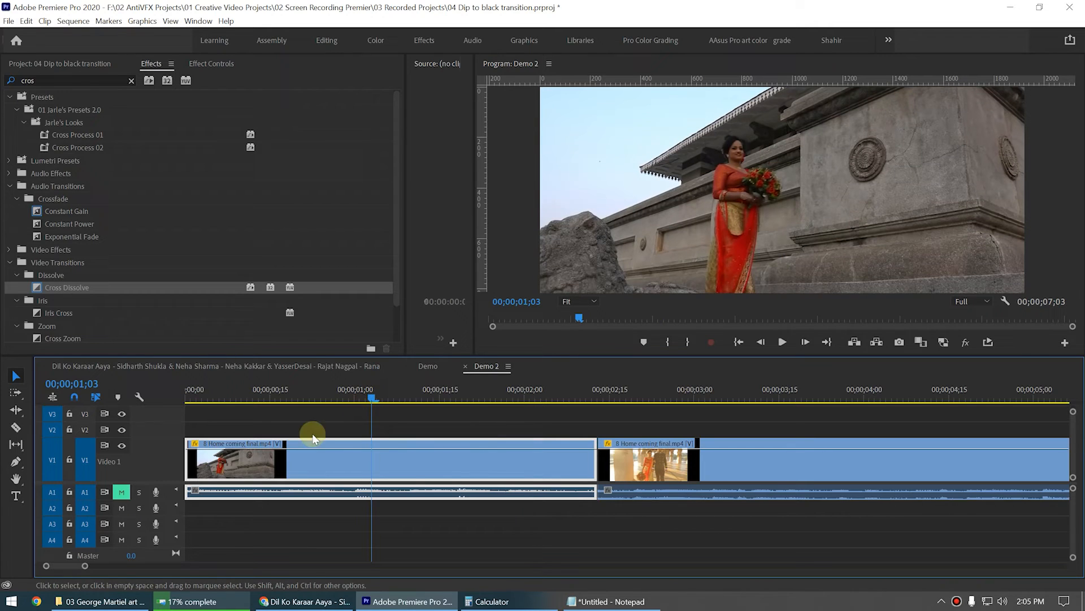
Step: Switch the first clip's keyframe line to Motion Position and try adjusting the line
{"action": "left_click", "coordinate": [193, 444]}
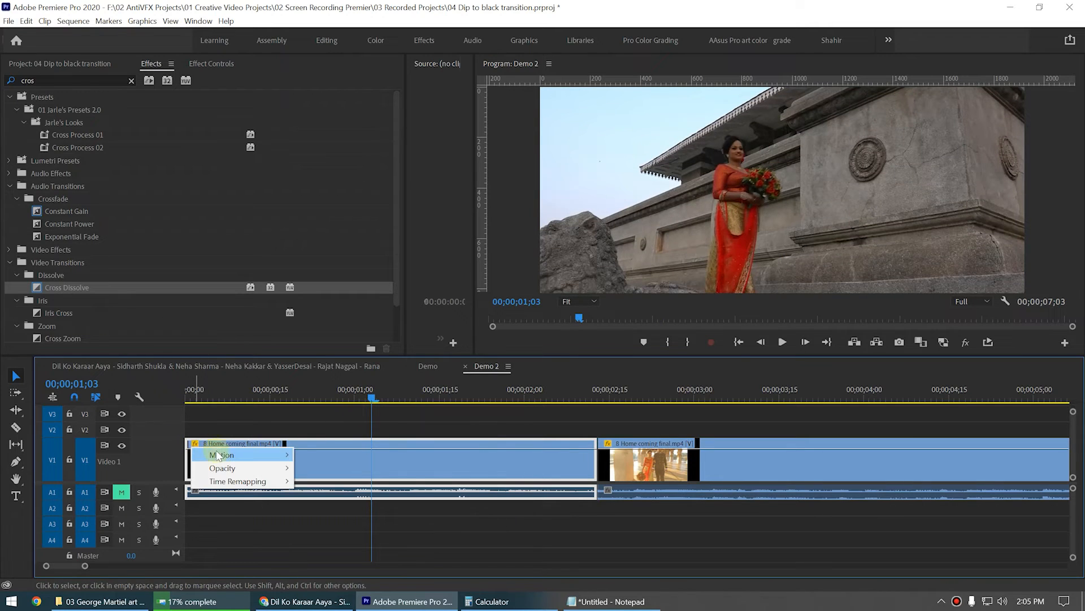
{"action": "mouse_move", "coordinate": [226, 455]}
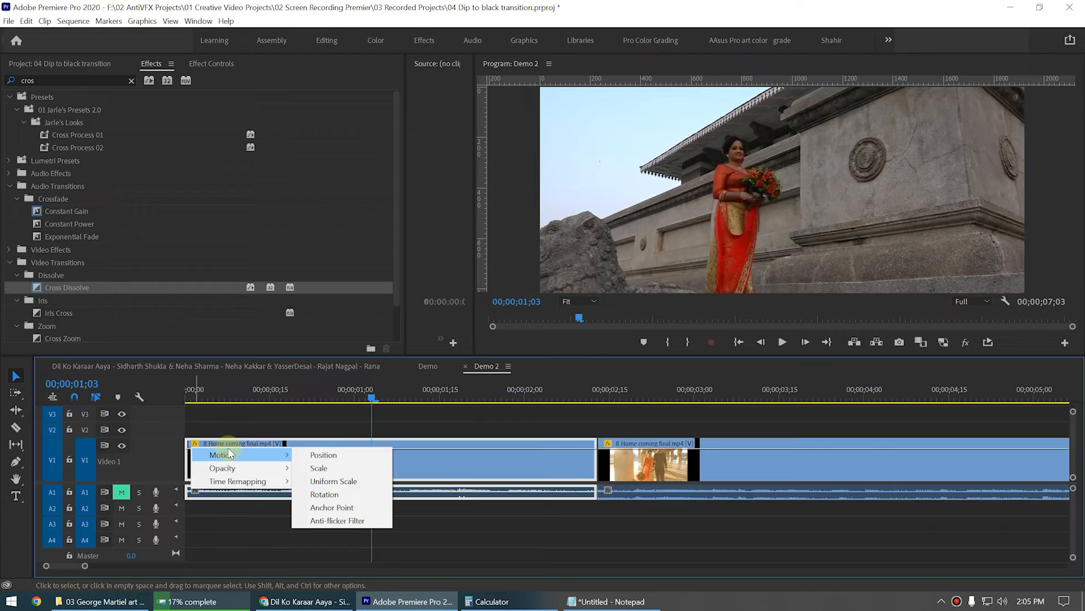
{"action": "left_click", "coordinate": [346, 458]}
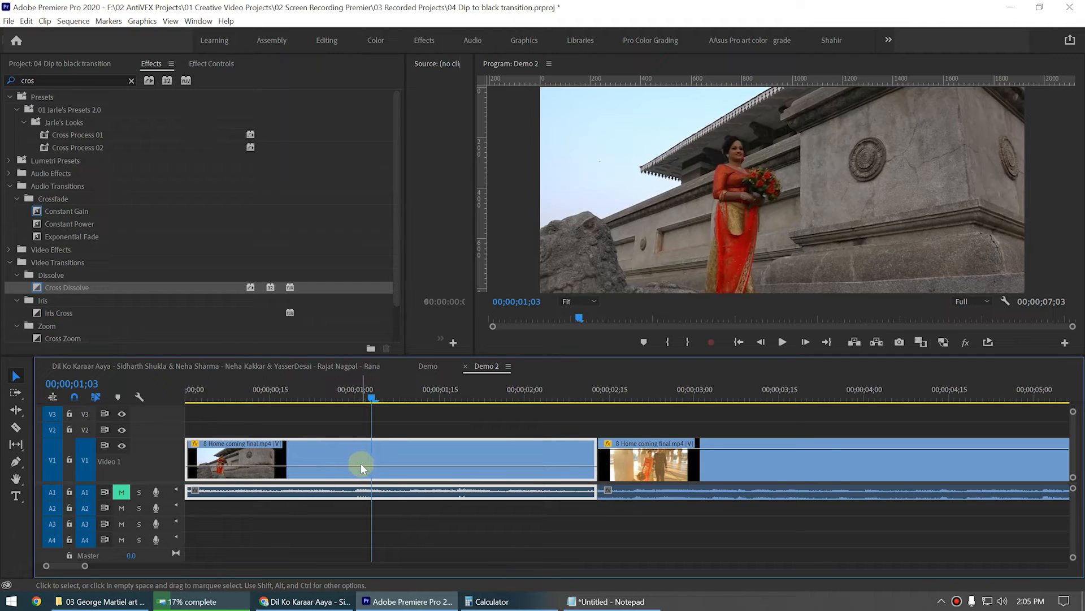
{"action": "mouse_move", "coordinate": [363, 466]}
{"action": "left_mouse_down"}
{"action": "mouse_move", "coordinate": [362, 454]}
{"action": "mouse_move", "coordinate": [355, 461]}
{"action": "left_mouse_up"}
{"action": "mouse_move", "coordinate": [467, 457]}
{"action": "left_mouse_down"}
{"action": "mouse_move", "coordinate": [468, 468]}
{"action": "mouse_move", "coordinate": [265, 467]}
{"action": "mouse_move", "coordinate": [435, 484]}
{"action": "mouse_move", "coordinate": [470, 473]}
{"action": "left_mouse_up"}
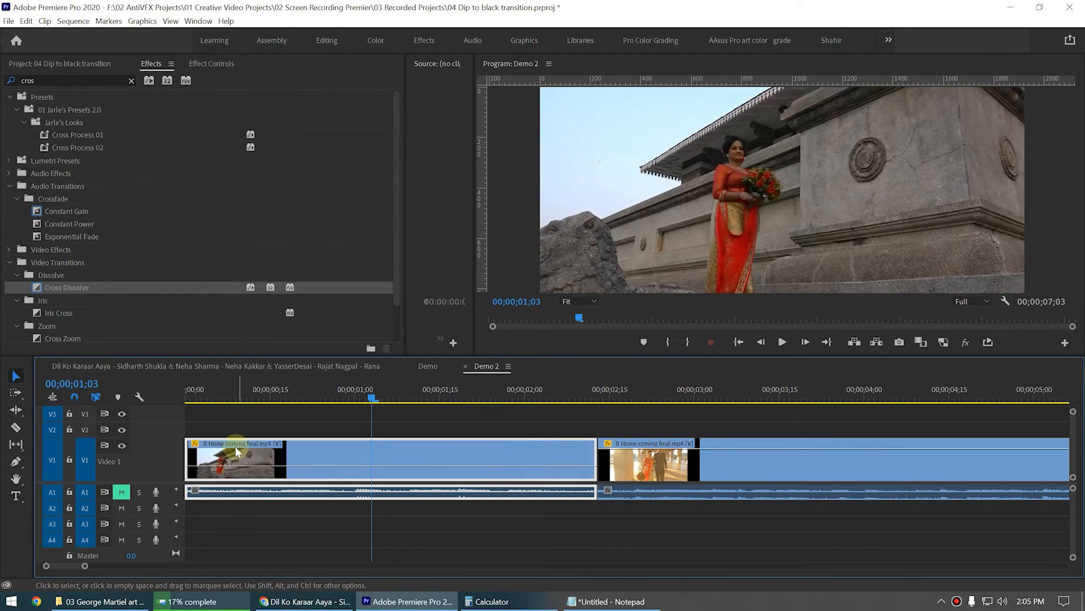
Step: Switch the first clip's keyframe line to Motion Scale, try changing the scale with it, and undo the change
{"action": "left_click", "coordinate": [196, 447]}
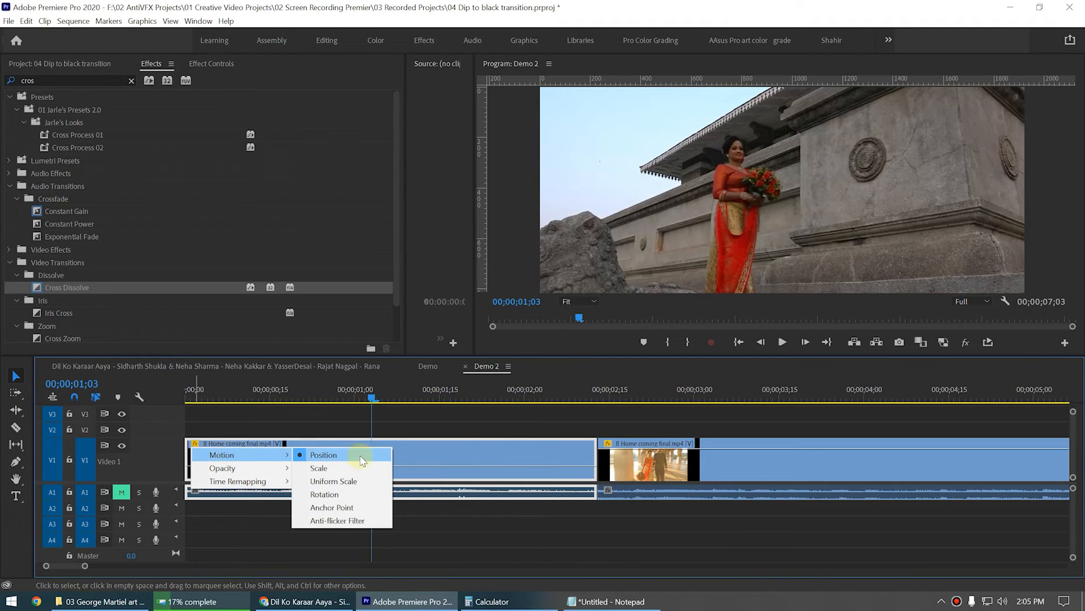
{"action": "left_click", "coordinate": [342, 469]}
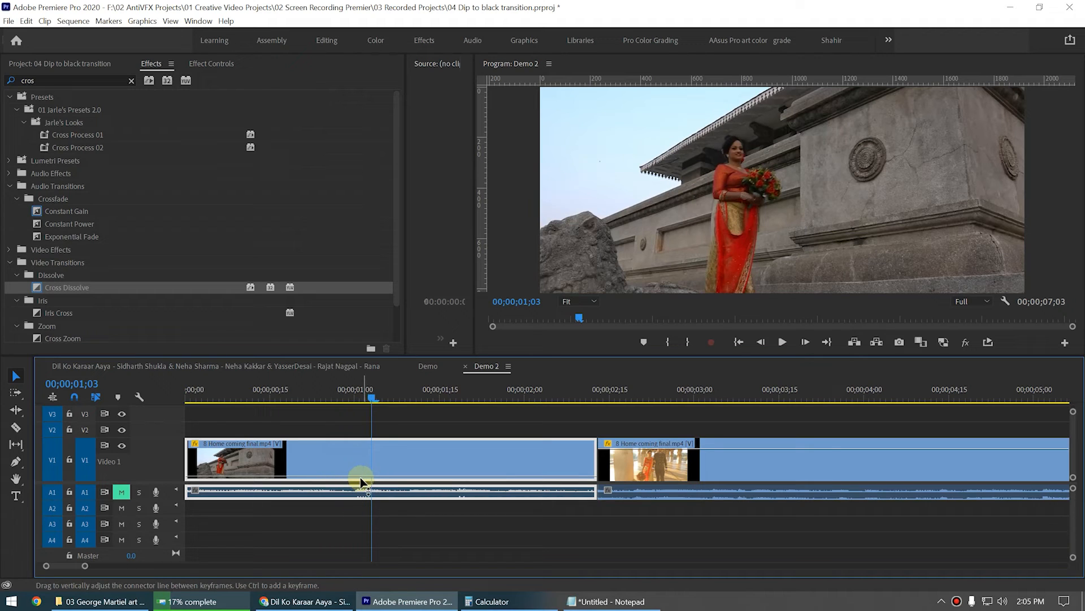
{"action": "mouse_move", "coordinate": [360, 479]}
{"action": "left_mouse_down"}
{"action": "mouse_move", "coordinate": [359, 461]}
{"action": "mouse_move", "coordinate": [359, 471]}
{"action": "left_mouse_up"}
{"action": "key", "text": "ctrl+z"}
{"action": "key", "text": "ctrl+z"}
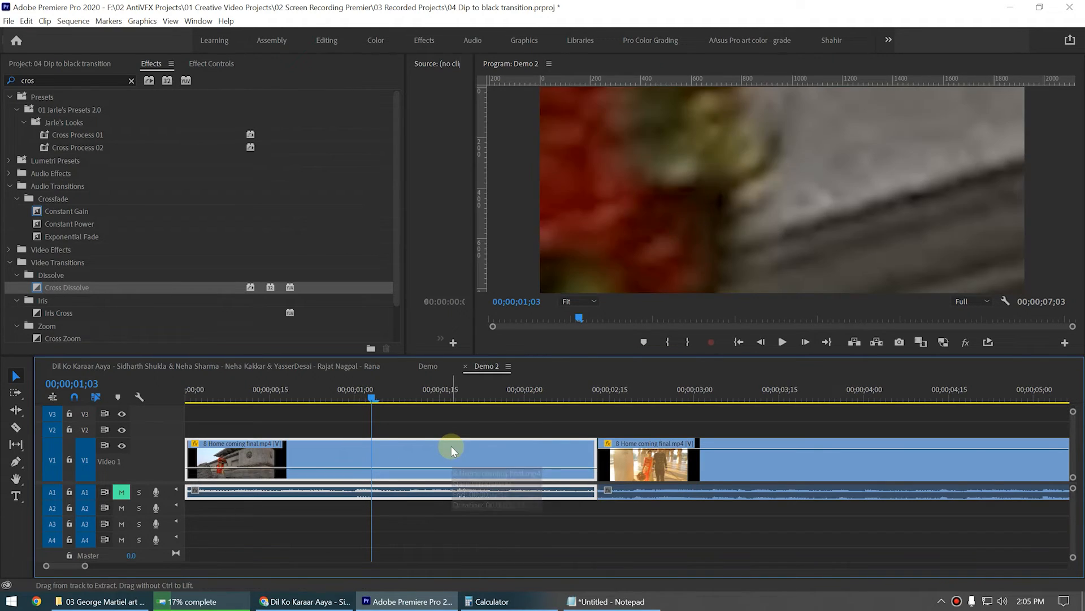
{"action": "key", "text": "ctrl+z"}
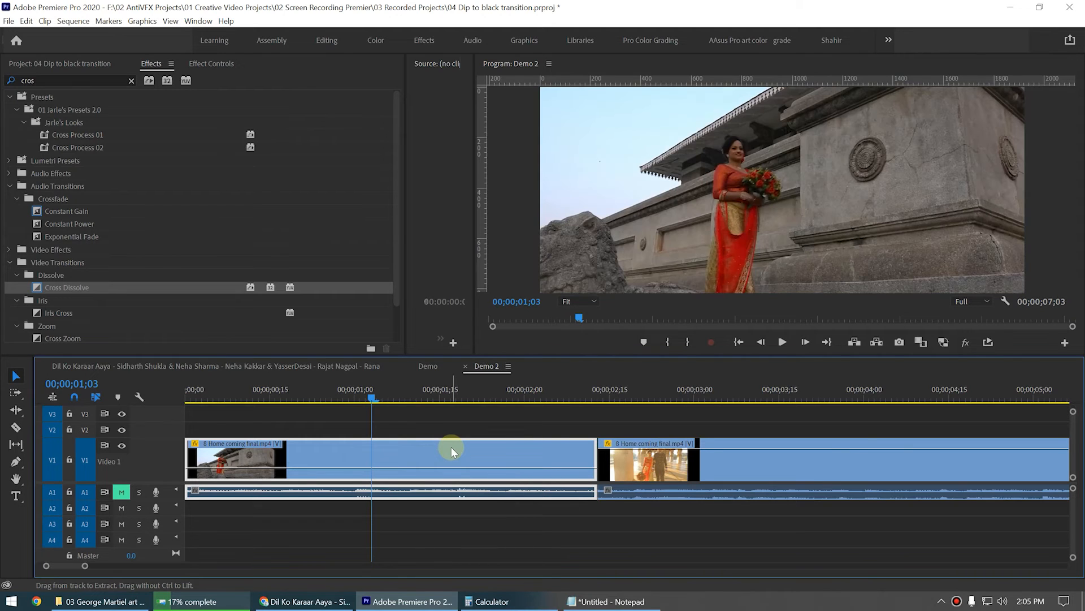
Step: Set the first clip's keyframe line back to Opacity
{"action": "left_click_drag", "start_coordinate": [339, 393], "coordinate": [361, 388]}
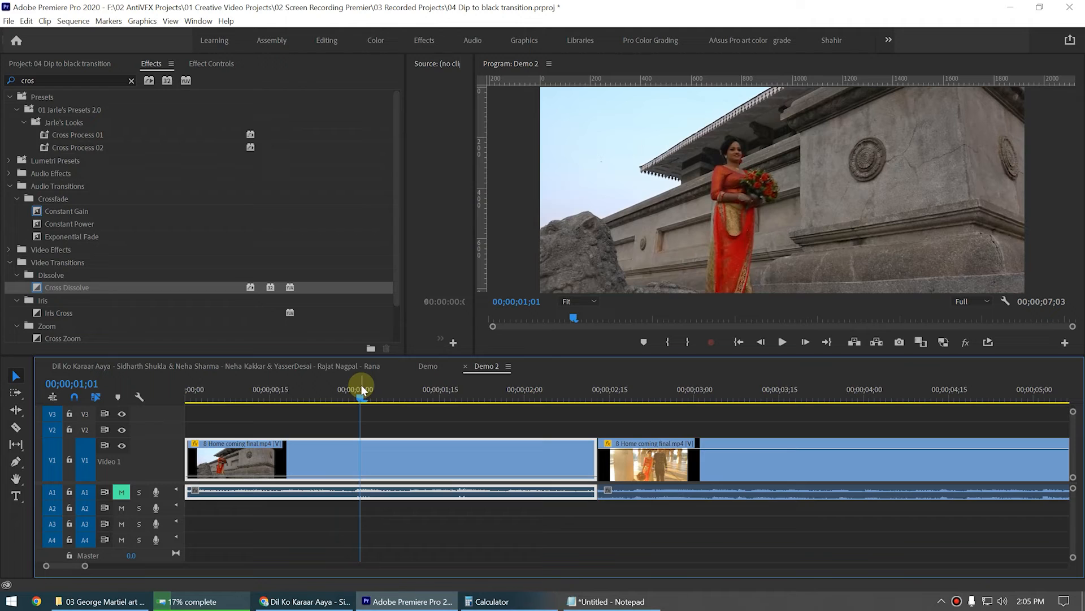
{"action": "left_click", "coordinate": [194, 443]}
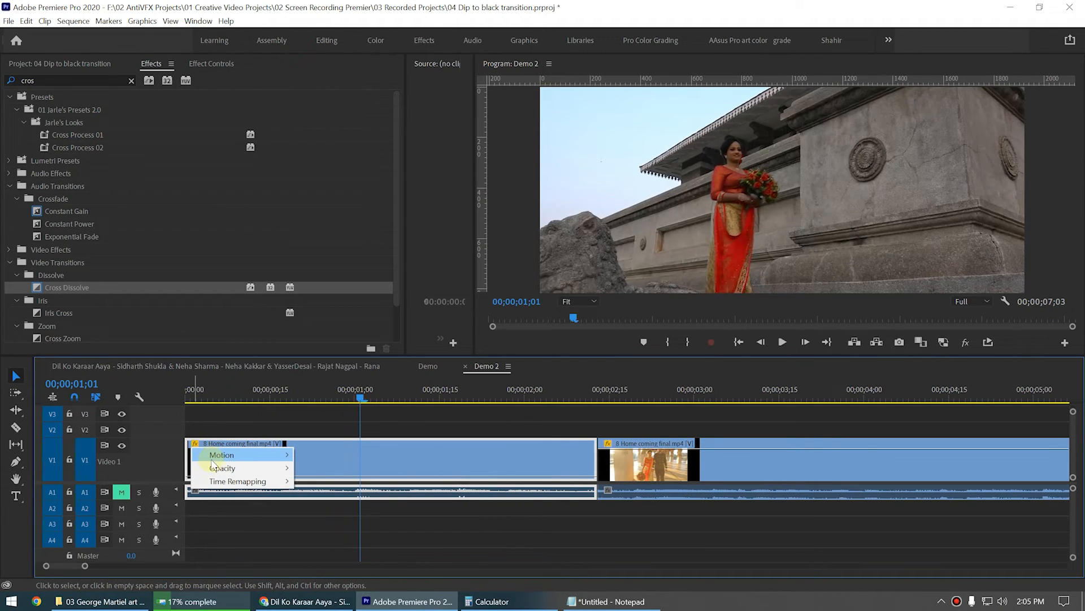
{"action": "mouse_move", "coordinate": [224, 469]}
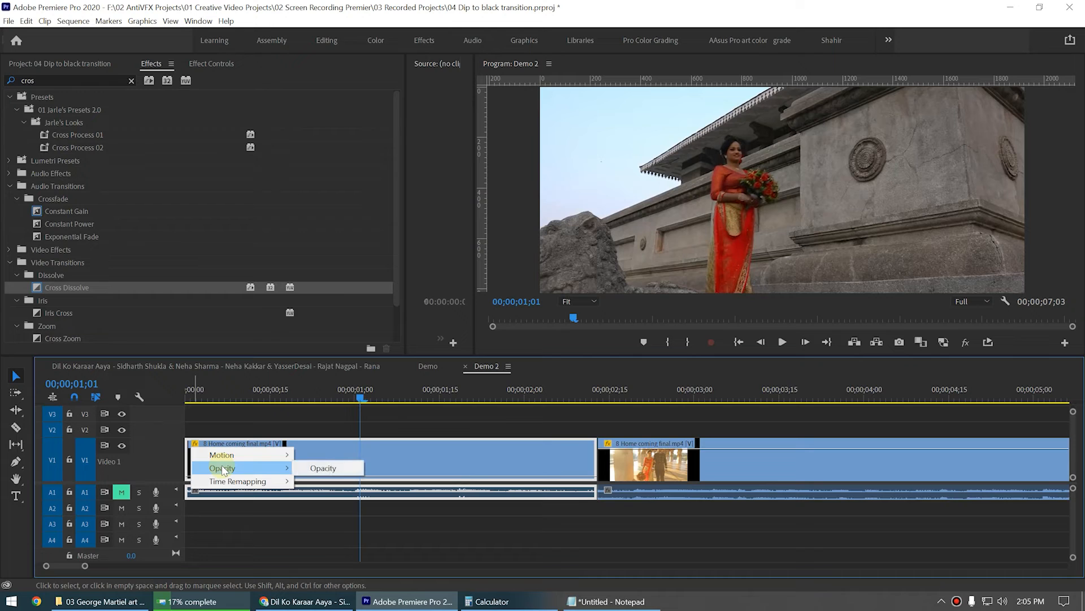
{"action": "left_click", "coordinate": [324, 468]}
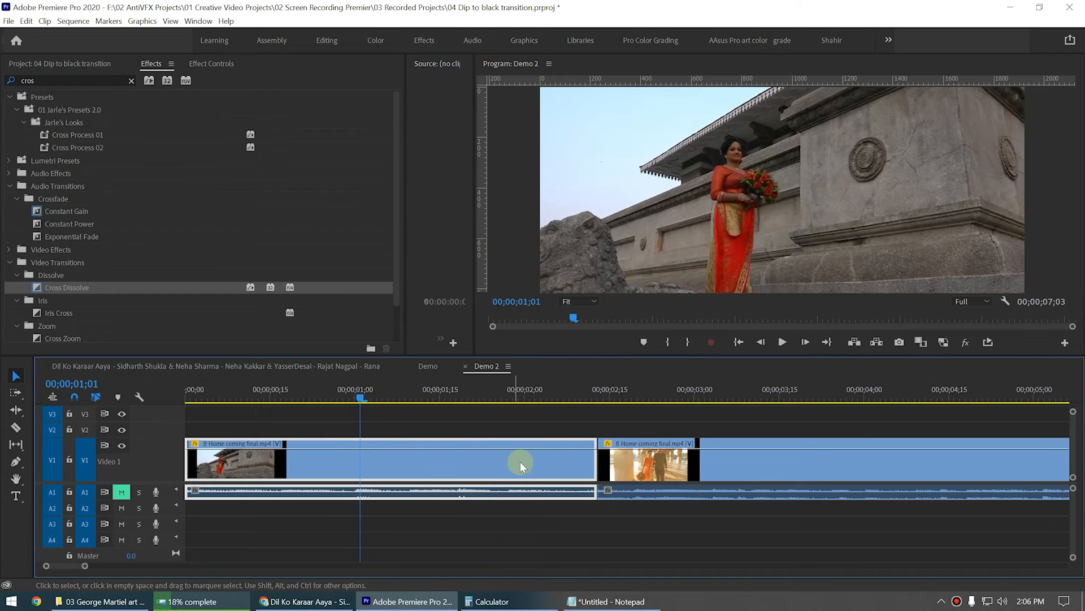
Step: Add an Opacity keyframe to the first clip at 00;00;02;00 and show it in enlarged Effect Controls
{"action": "mouse_move", "coordinate": [519, 397]}
{"action": "left_mouse_down"}
{"action": "mouse_move", "coordinate": [623, 398]}
{"action": "mouse_move", "coordinate": [497, 405]}
{"action": "mouse_move", "coordinate": [580, 414]}
{"action": "mouse_move", "coordinate": [505, 411]}
{"action": "mouse_move", "coordinate": [529, 405]}
{"action": "mouse_move", "coordinate": [512, 403]}
{"action": "mouse_move", "coordinate": [523, 462]}
{"action": "mouse_move", "coordinate": [517, 394]}
{"action": "left_mouse_up"}
{"action": "key", "text": "="}
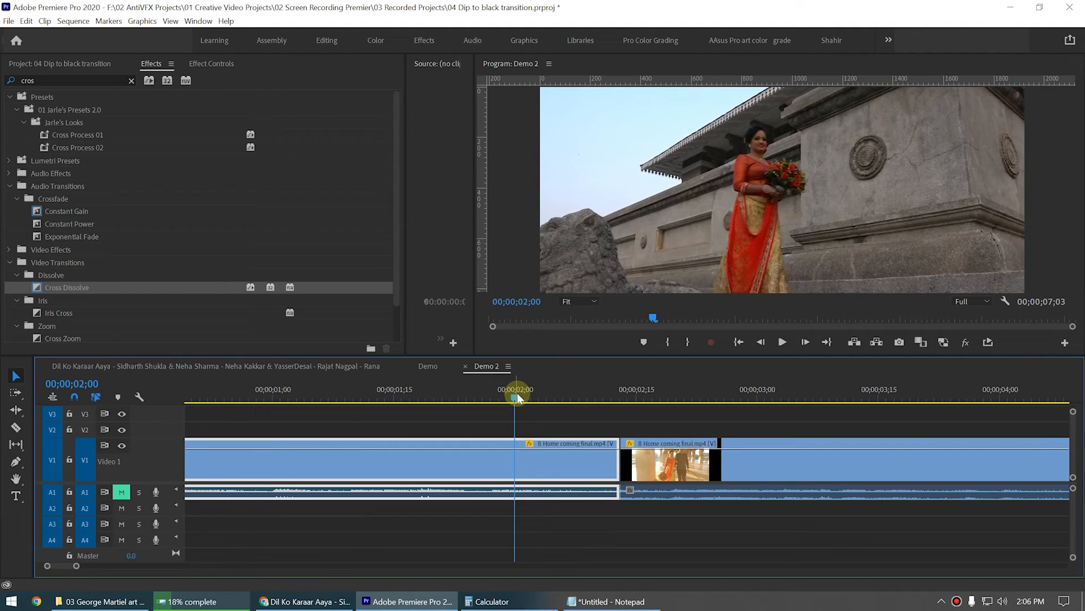
{"action": "left_click", "coordinate": [517, 450], "text": "ctrl"}
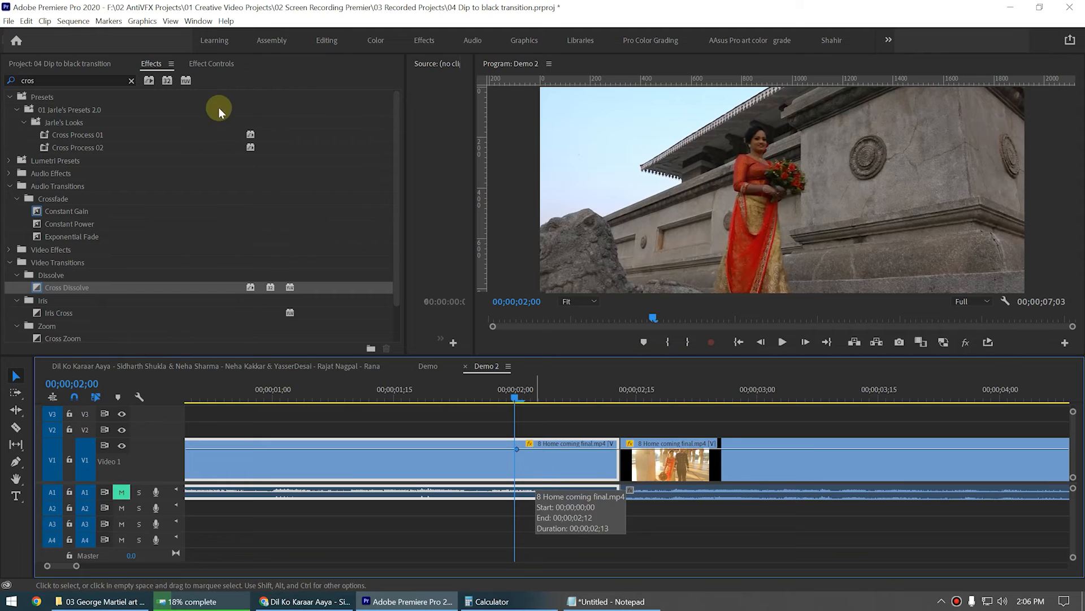
{"action": "left_click", "coordinate": [211, 63]}
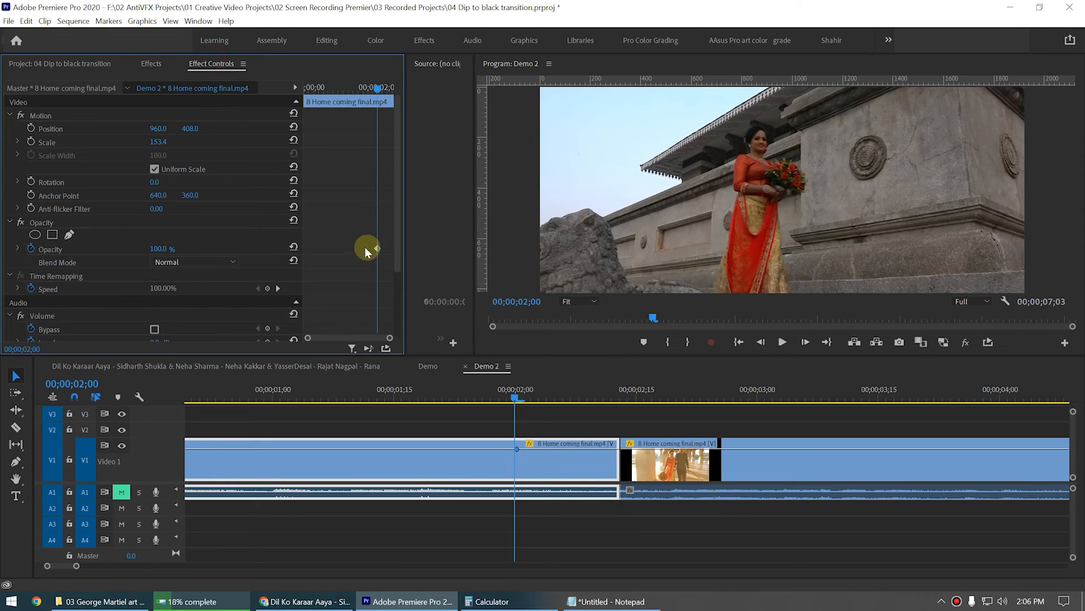
{"action": "left_click_drag", "start_coordinate": [406, 186], "coordinate": [442, 187]}
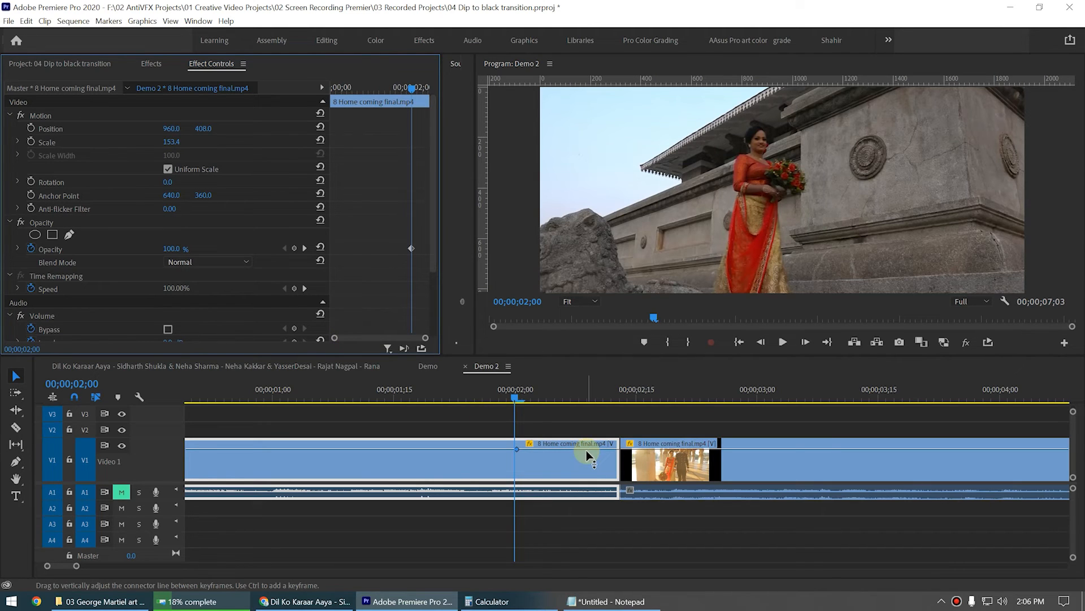
Step: Add a second Opacity keyframe at 00;00;02;09 on the first clip and move it to the clip's end at minimum opacity
{"action": "left_click", "coordinate": [588, 396]}
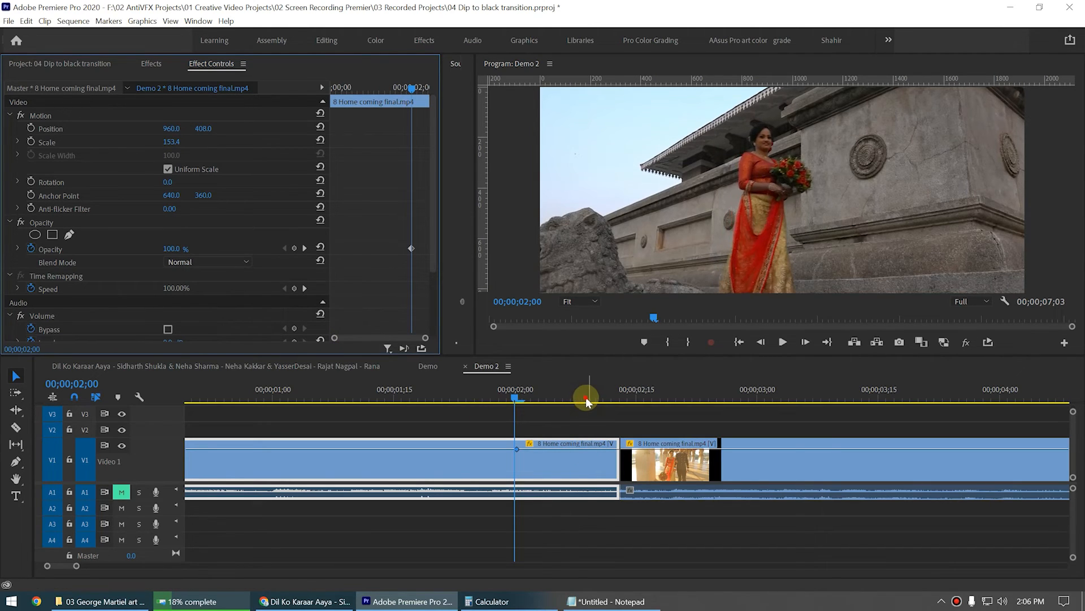
{"action": "left_click", "coordinate": [590, 449]}
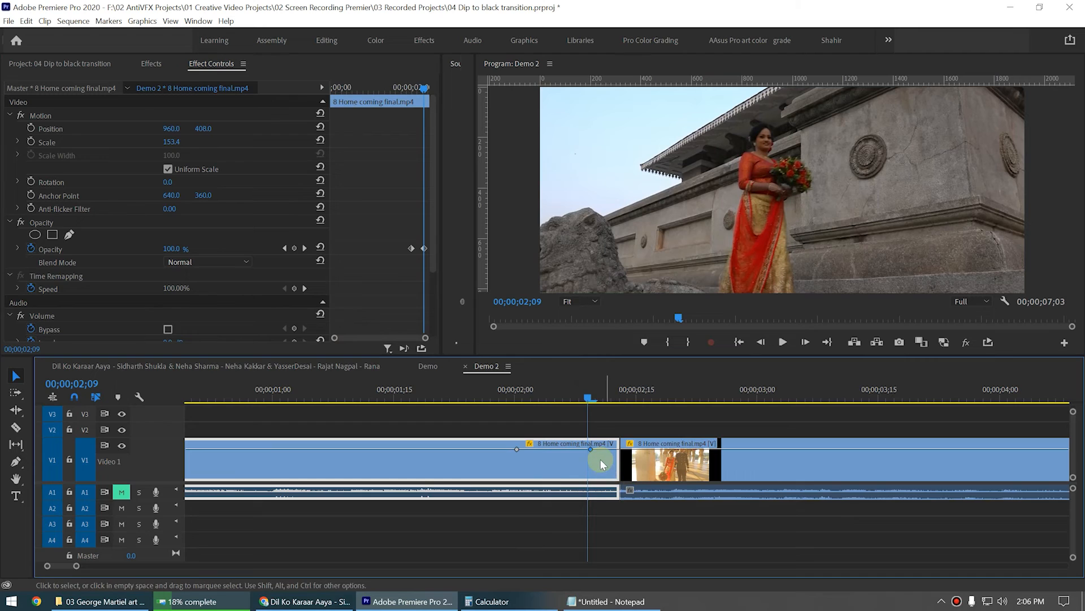
{"action": "left_click", "coordinate": [591, 450]}
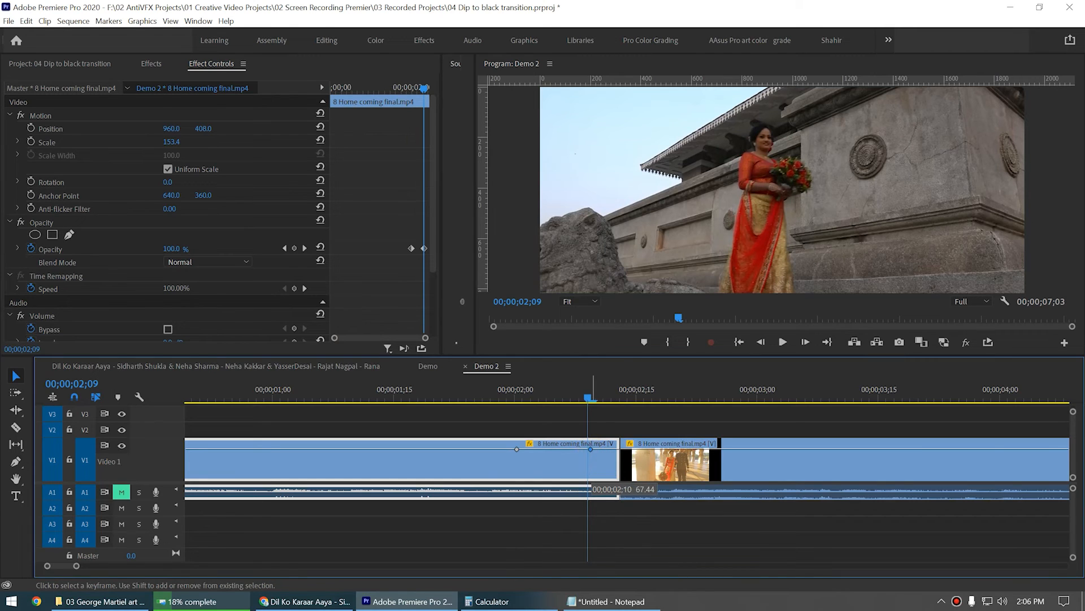
{"action": "left_click_drag", "start_coordinate": [591, 449], "coordinate": [618, 477]}
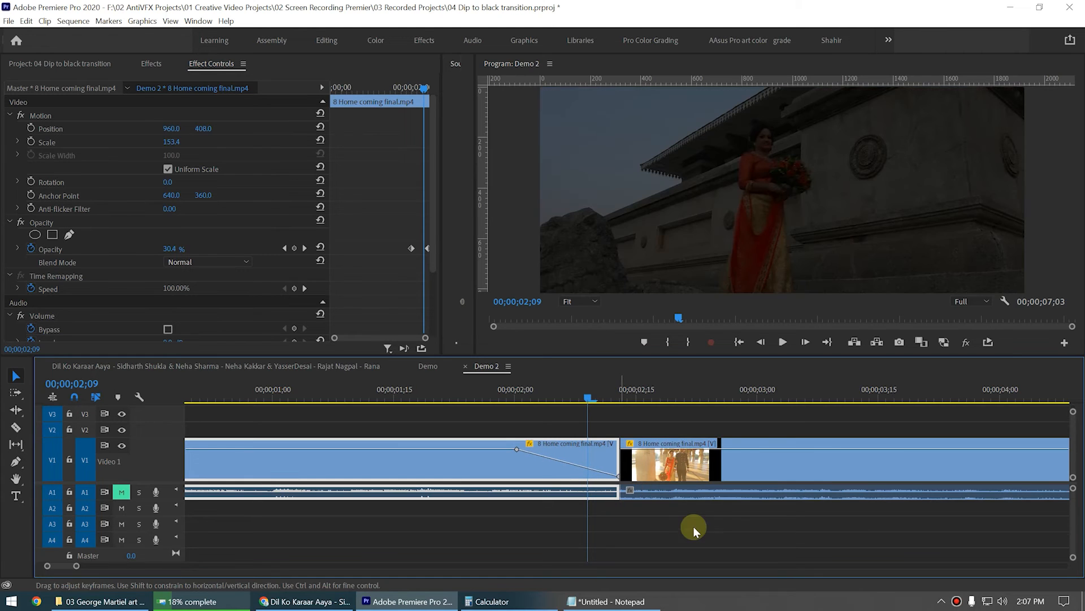
Step: Play and scrub through the end of the first clip to review its keyframed opacity fade-out
{"action": "left_click", "coordinate": [469, 395]}
{"action": "key", "text": "space"}
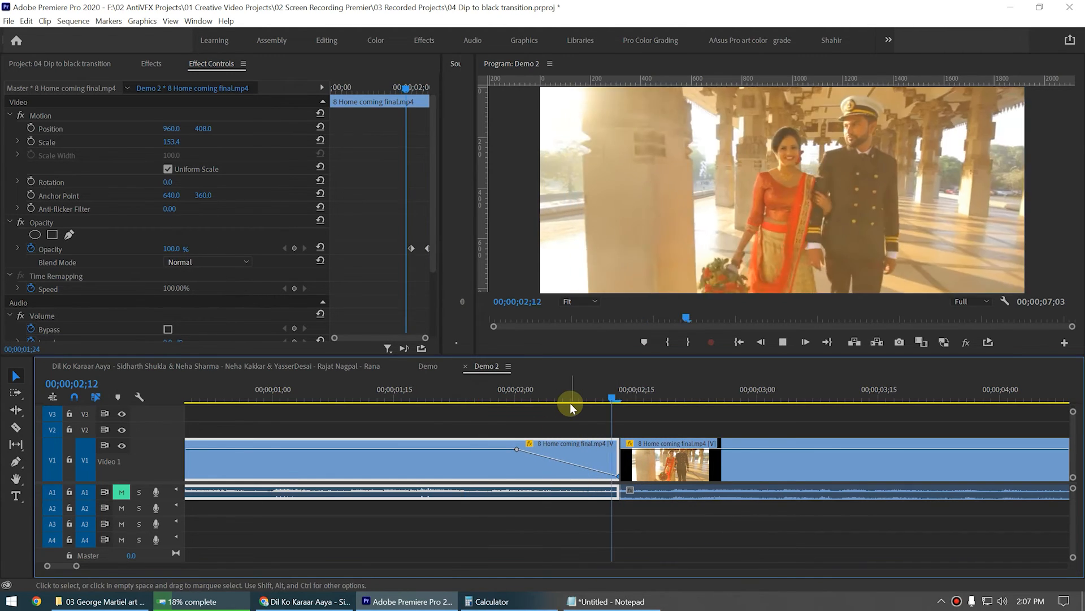
{"action": "left_click_drag", "start_coordinate": [419, 396], "coordinate": [570, 419]}
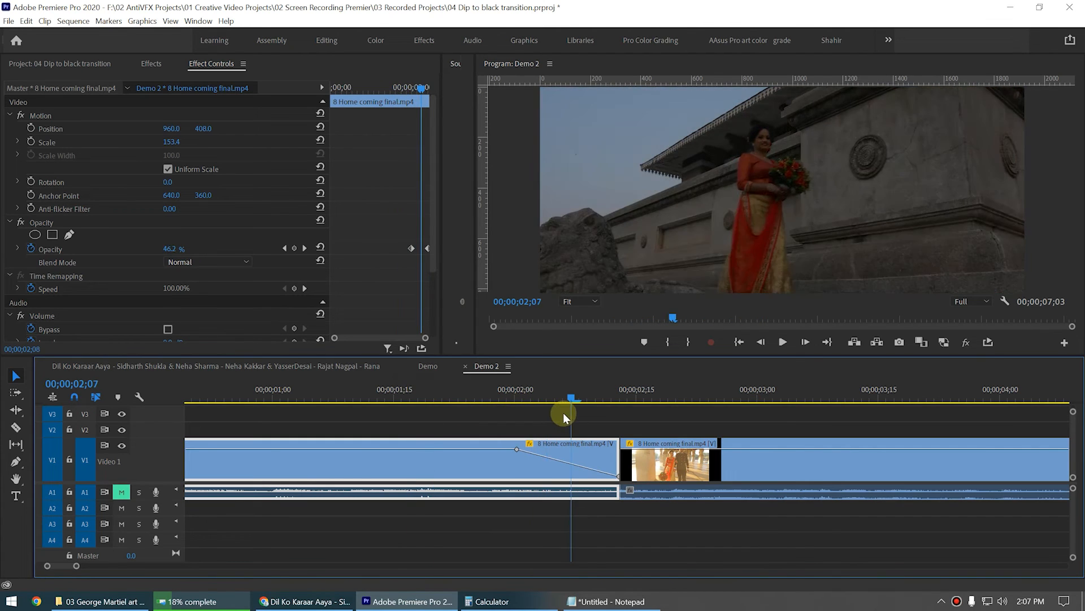
{"action": "left_click", "coordinate": [538, 405]}
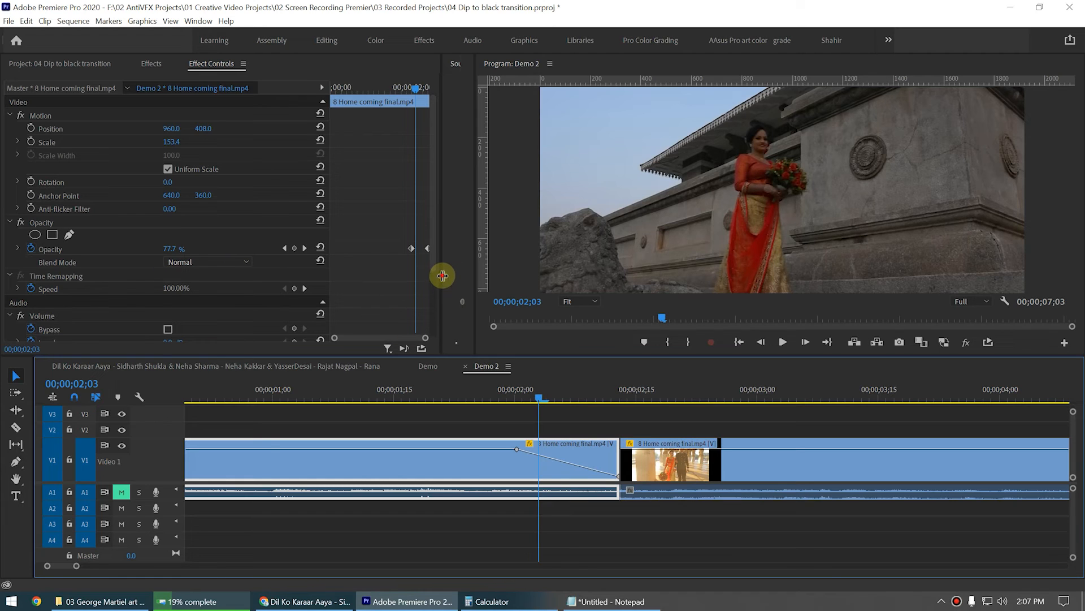
Step: Widen Effect Controls, expand the first clip's Opacity graph, and enlarge the panel to show the whole fade curve
{"action": "left_click_drag", "start_coordinate": [442, 276], "coordinate": [534, 280]}
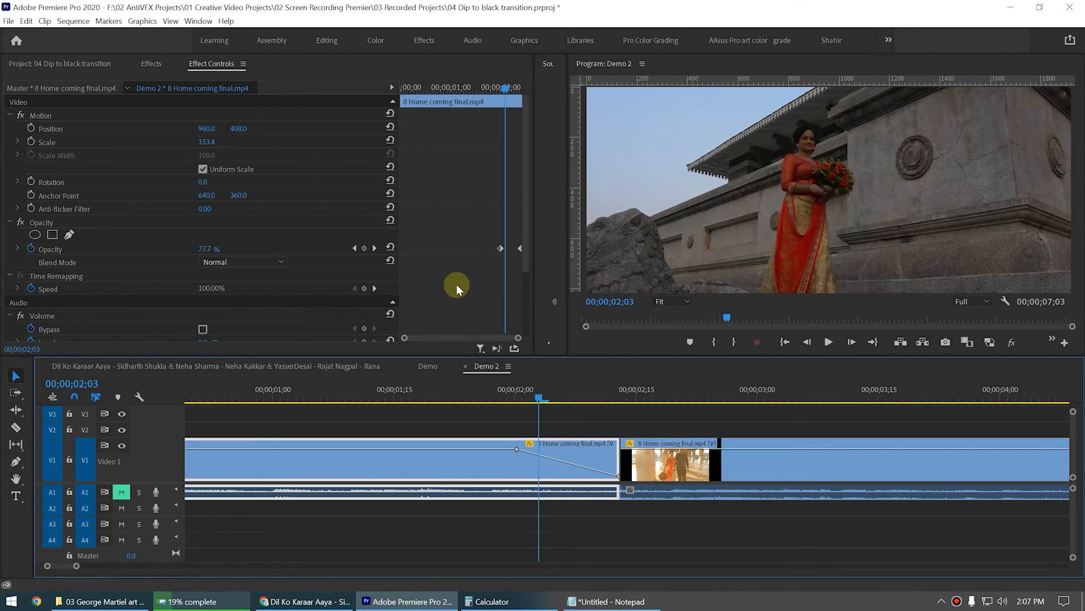
{"action": "left_click", "coordinate": [16, 249]}
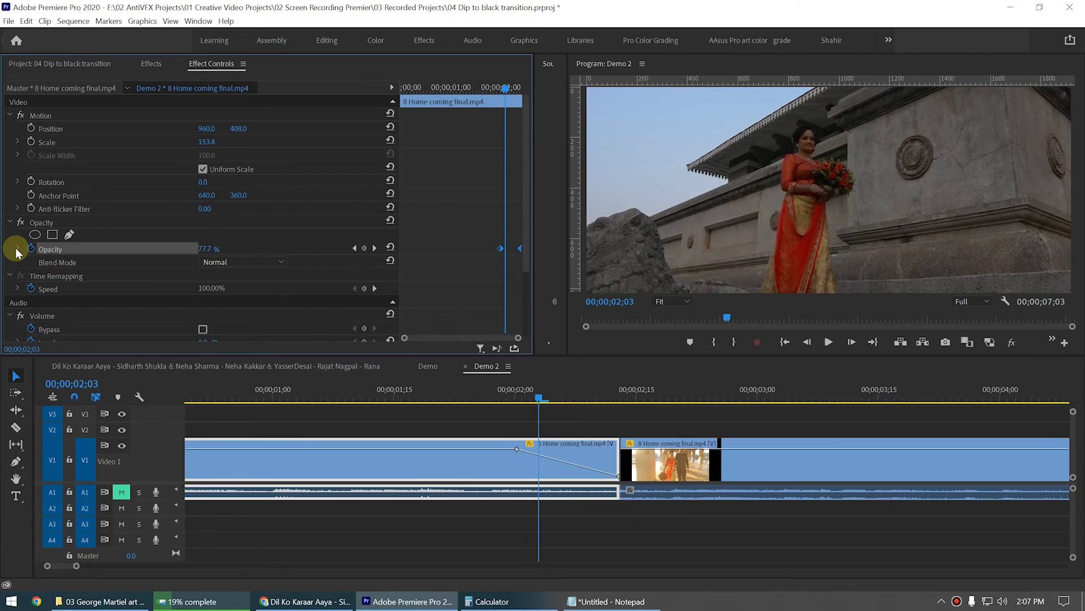
{"action": "left_click", "coordinate": [463, 198]}
{"action": "key", "text": "grave"}
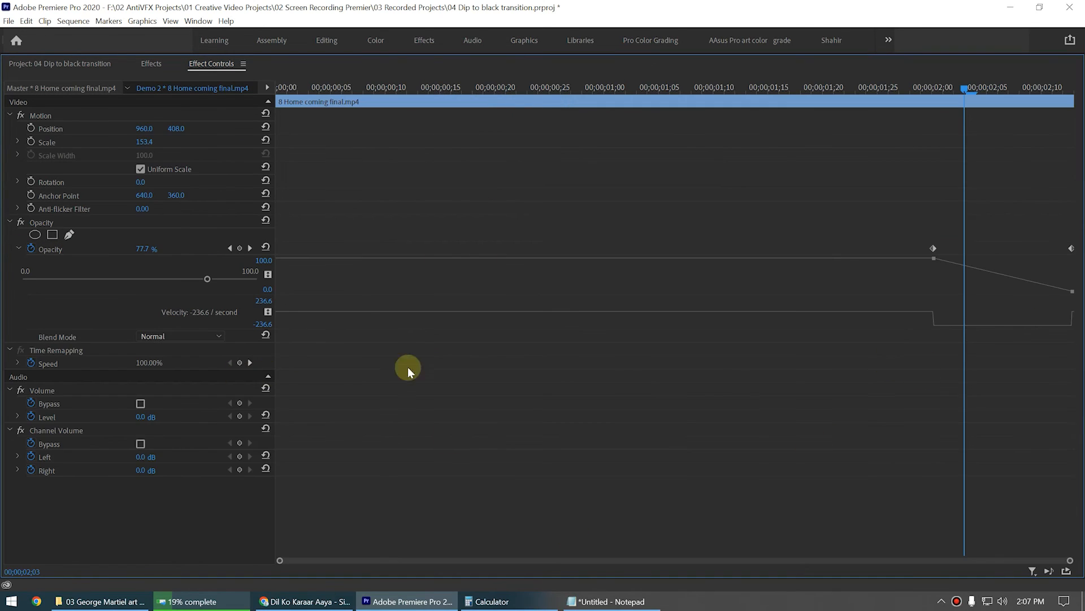
{"action": "key", "text": "grave"}
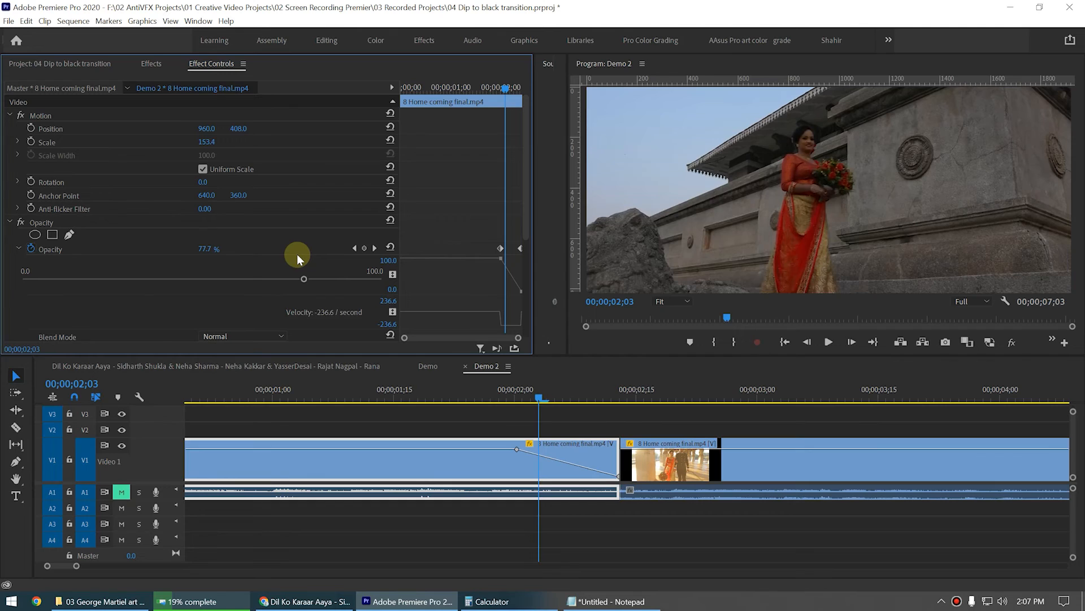
{"action": "key", "text": "grave"}
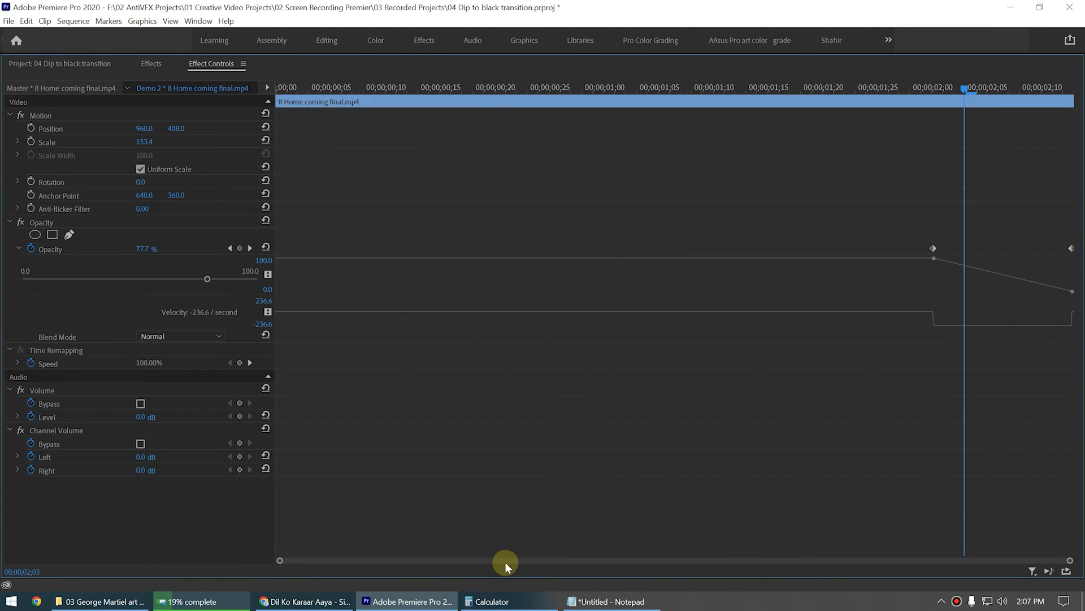
Step: Apply Ease In to the first clip's ending Opacity keyframe and Ease Out to its starting Opacity keyframe
{"action": "left_click", "coordinate": [1072, 248]}
{"action": "right_click", "coordinate": [1073, 248]}
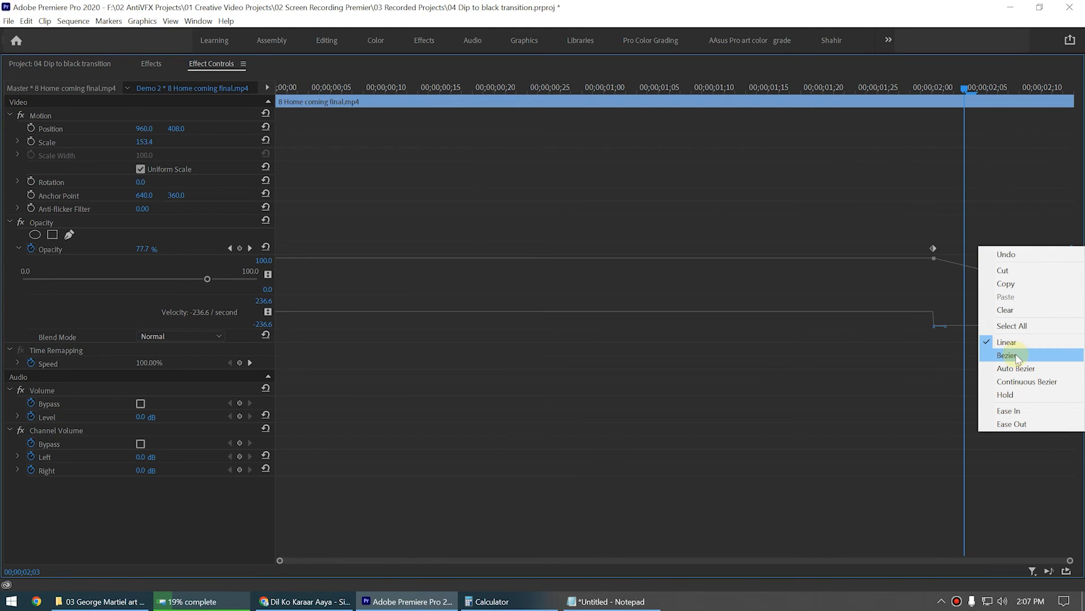
{"action": "left_click", "coordinate": [1025, 411]}
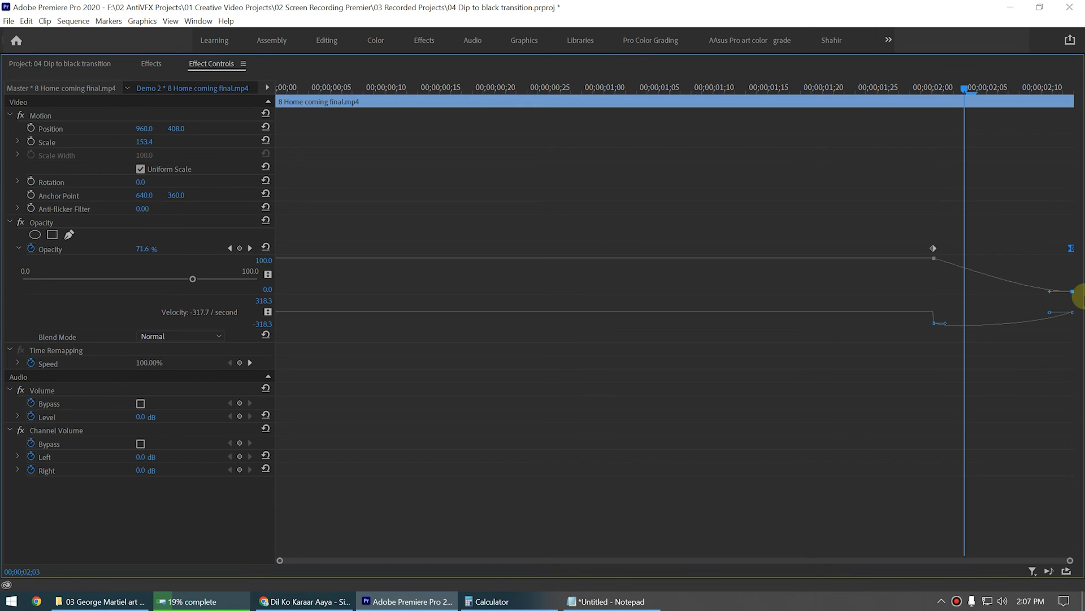
{"action": "right_click", "coordinate": [934, 248]}
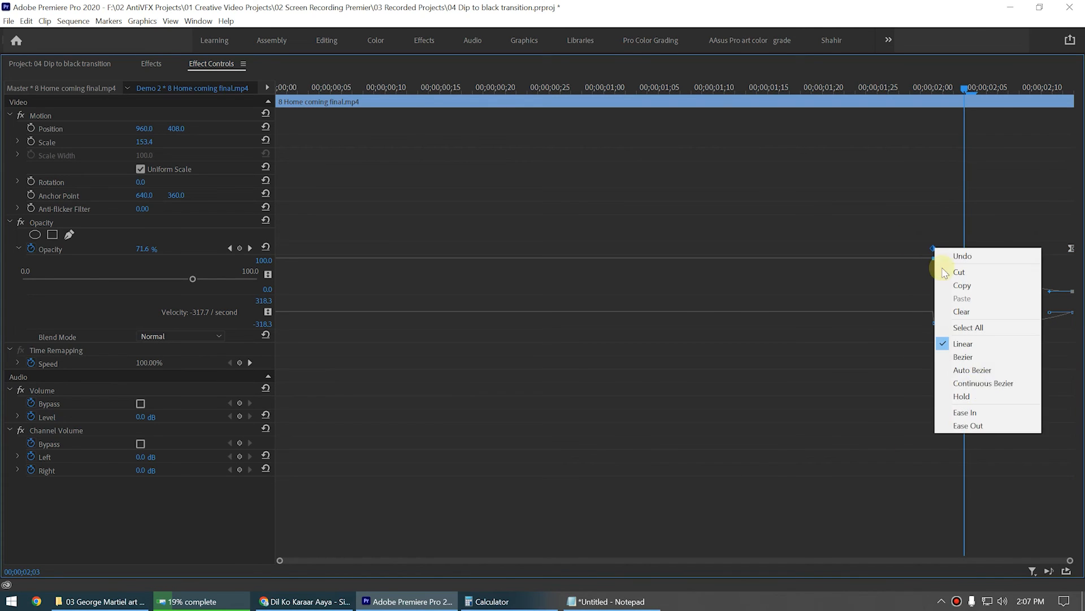
{"action": "left_click", "coordinate": [968, 426]}
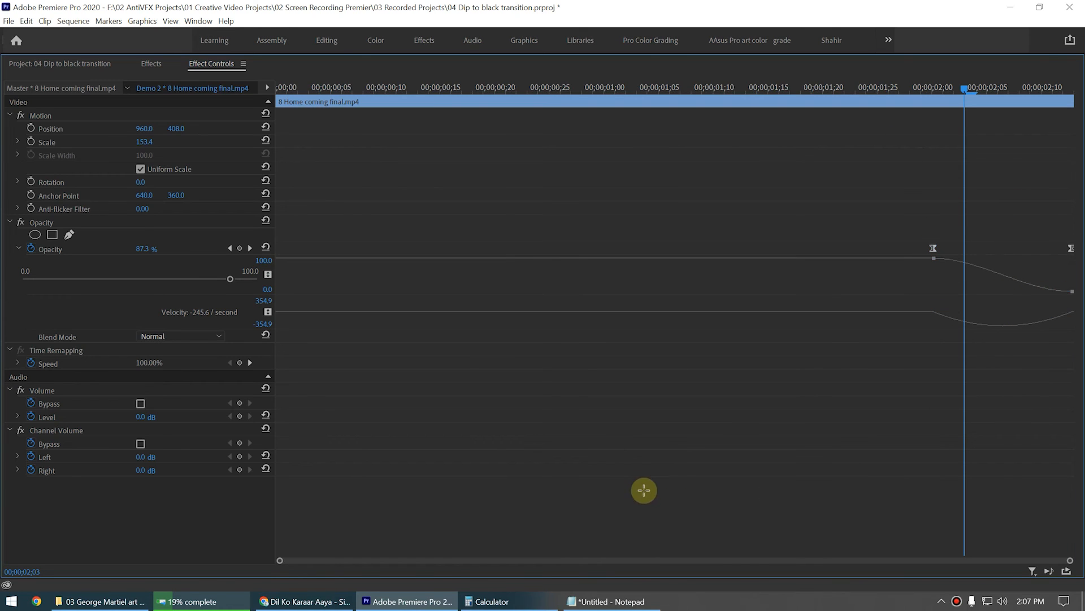
{"action": "key", "text": "grave"}
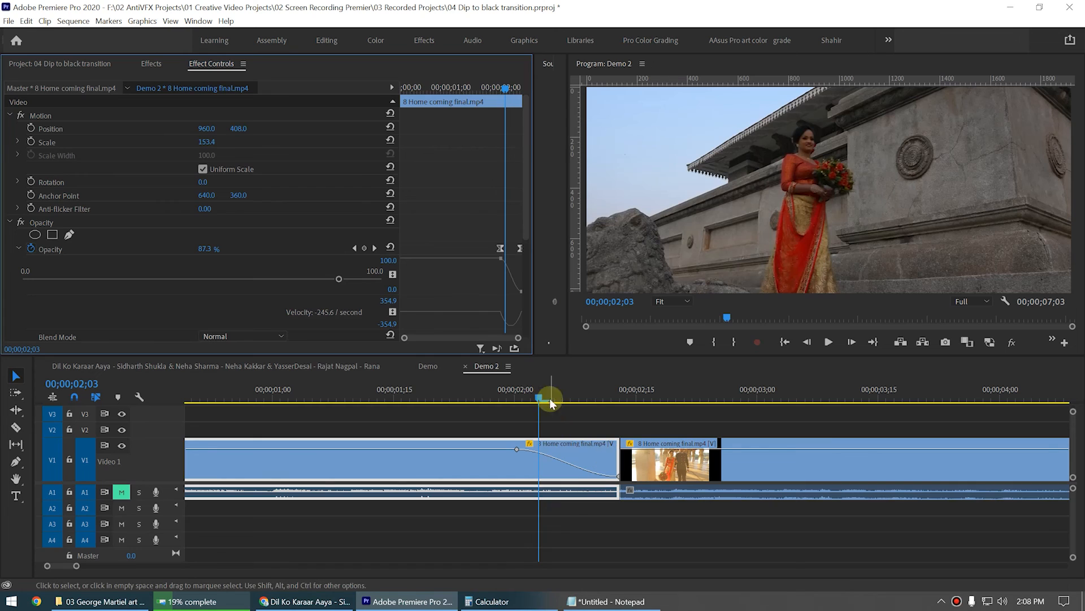
Step: Play from the first clip's final second and move the second clip about 17 frames later, leaving a gap between the clips
{"action": "left_click", "coordinate": [411, 392]}
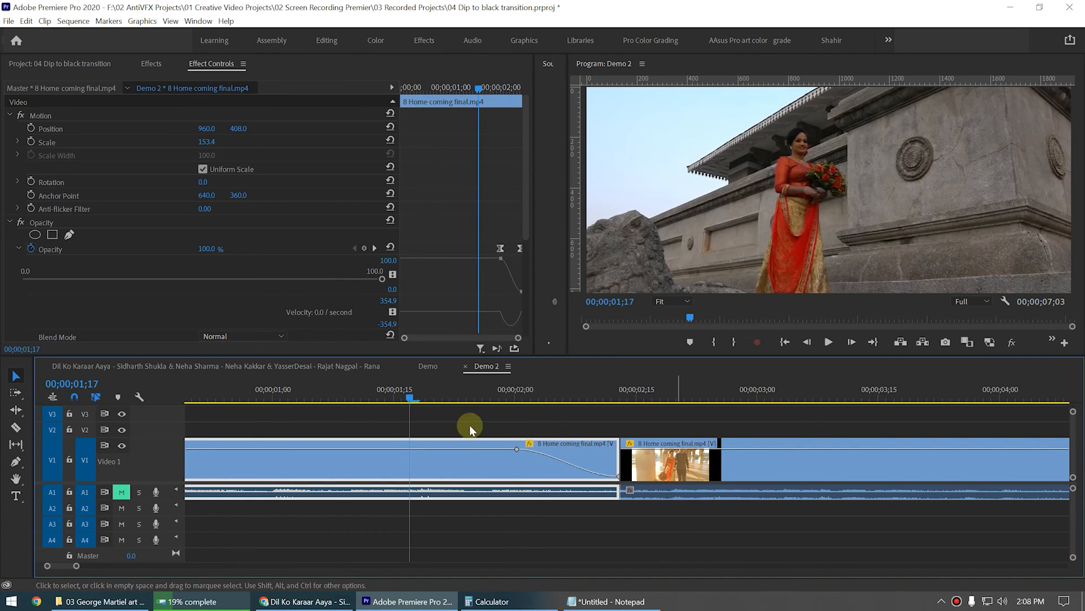
{"action": "scroll", "coordinate": [462, 415], "scroll_direction": "down", "scroll_amount": 1}
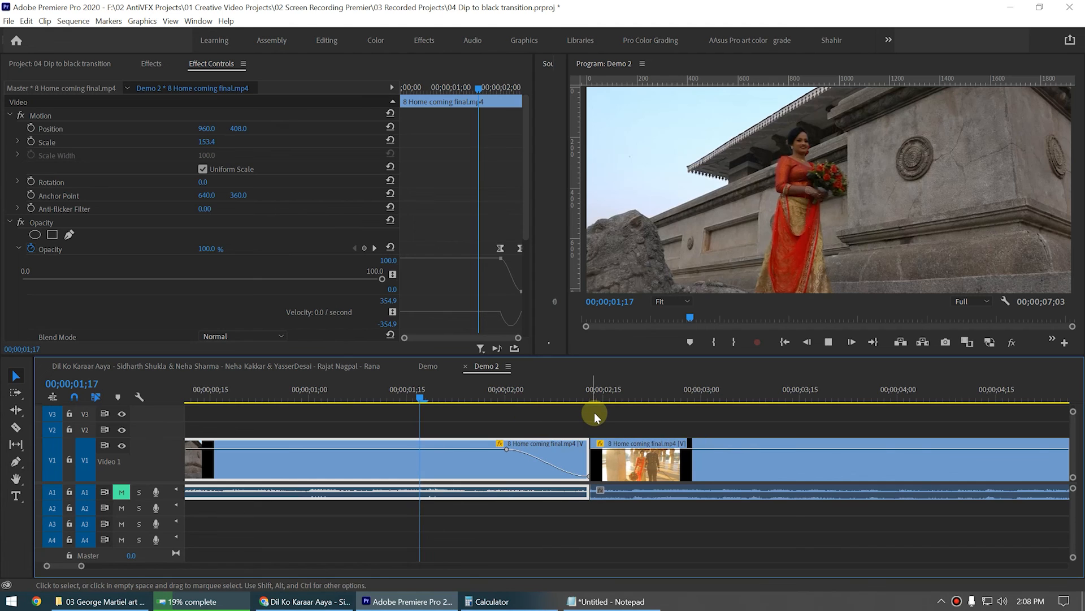
{"action": "key", "text": "space"}
{"action": "left_click_drag", "start_coordinate": [672, 446], "coordinate": [785, 444]}
Step: Play the end of the first clip into the gap twice to review the eased fade to black
{"action": "left_click", "coordinate": [407, 394]}
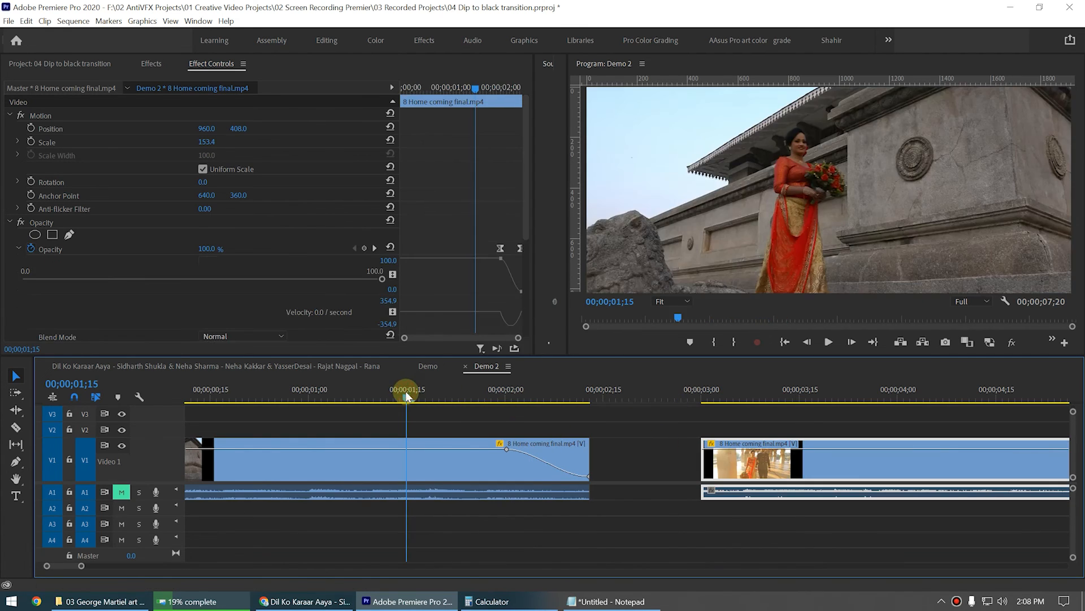
{"action": "key", "text": "space"}
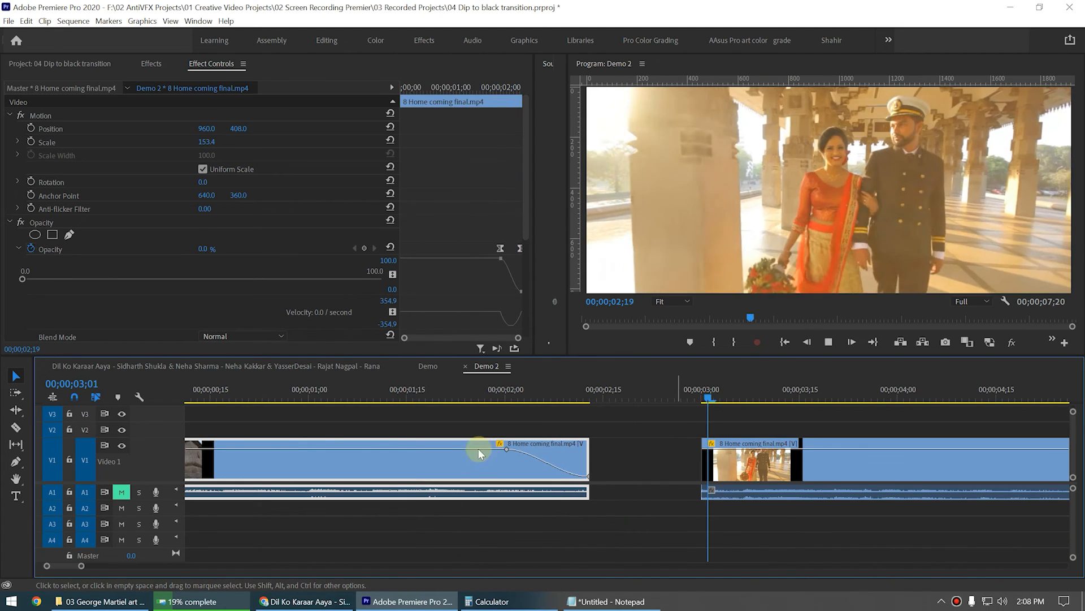
{"action": "left_click", "coordinate": [388, 395]}
{"action": "scroll", "coordinate": [616, 440], "scroll_direction": "up", "scroll_amount": 2}
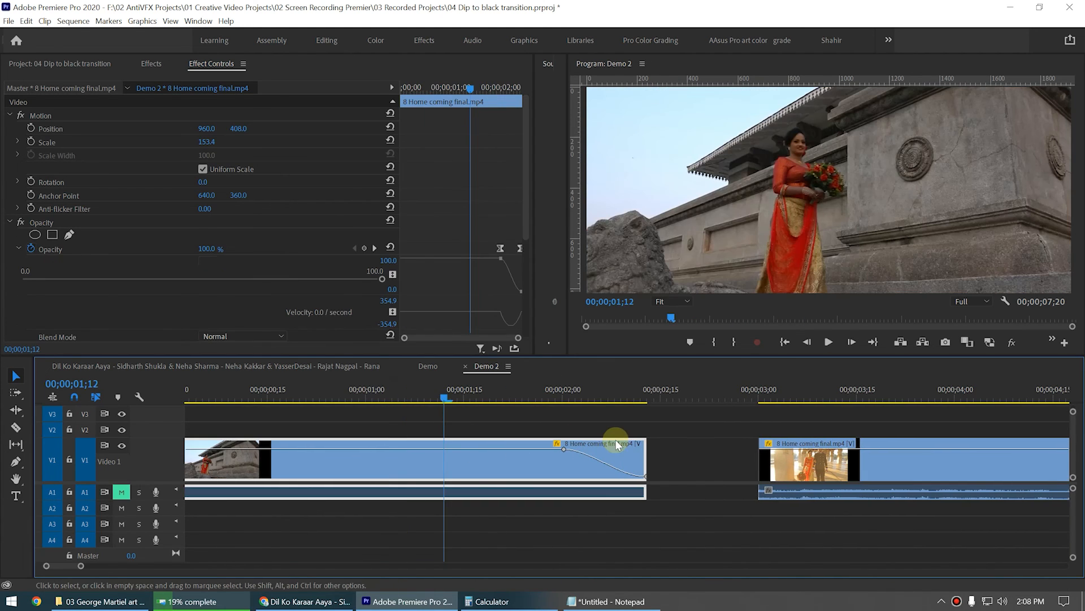
{"action": "key", "text": "space"}
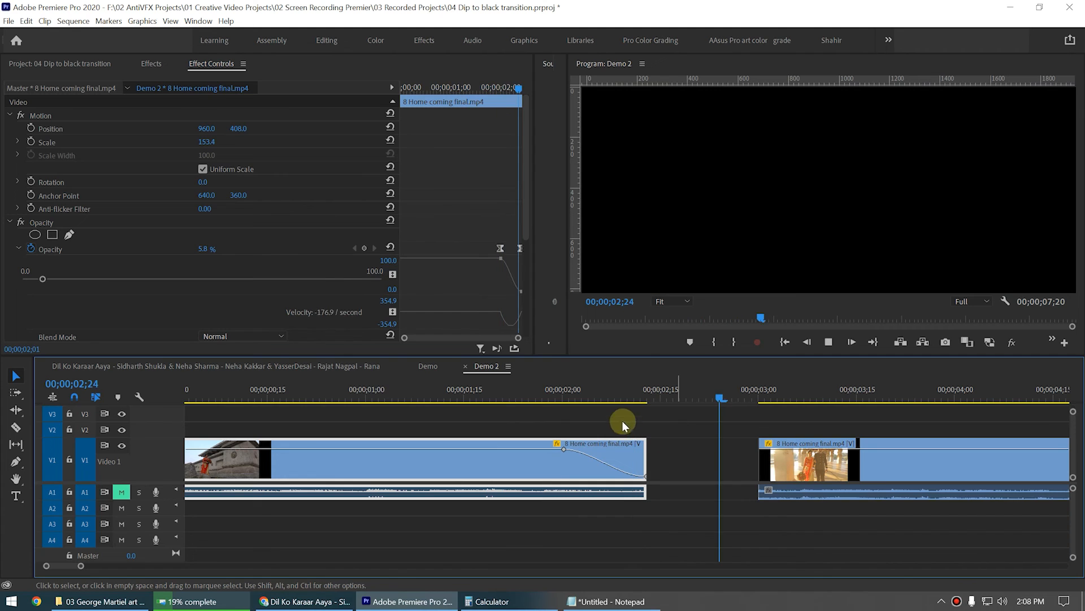
Step: Move the first clip's starting Opacity keyframe earlier to about 00;00;01;20 and play the lengthened fade-out several times
{"action": "left_click", "coordinate": [538, 394]}
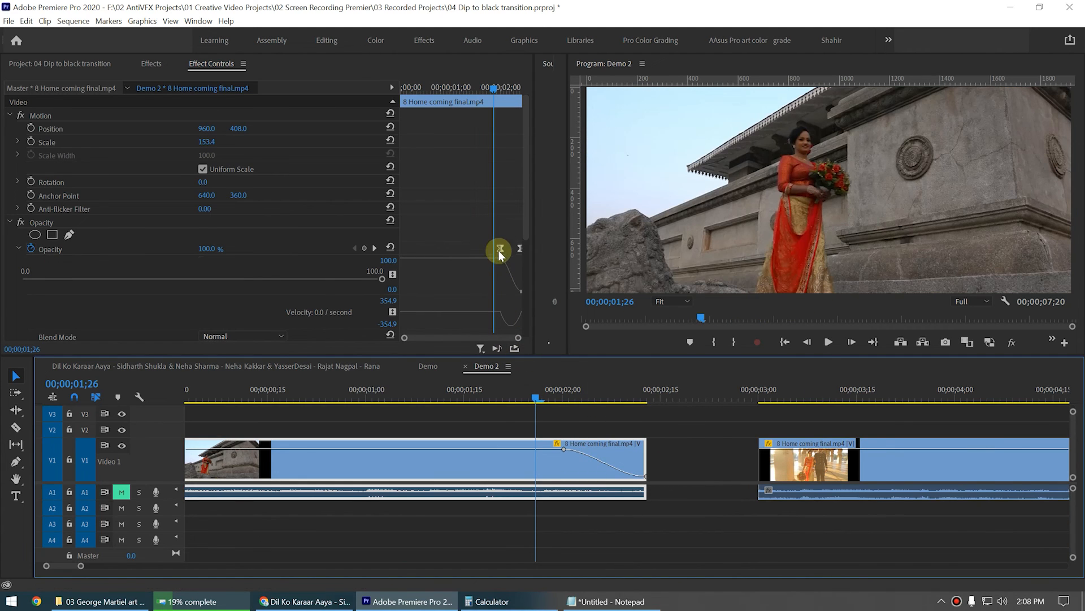
{"action": "left_click_drag", "start_coordinate": [536, 245], "coordinate": [496, 247]}
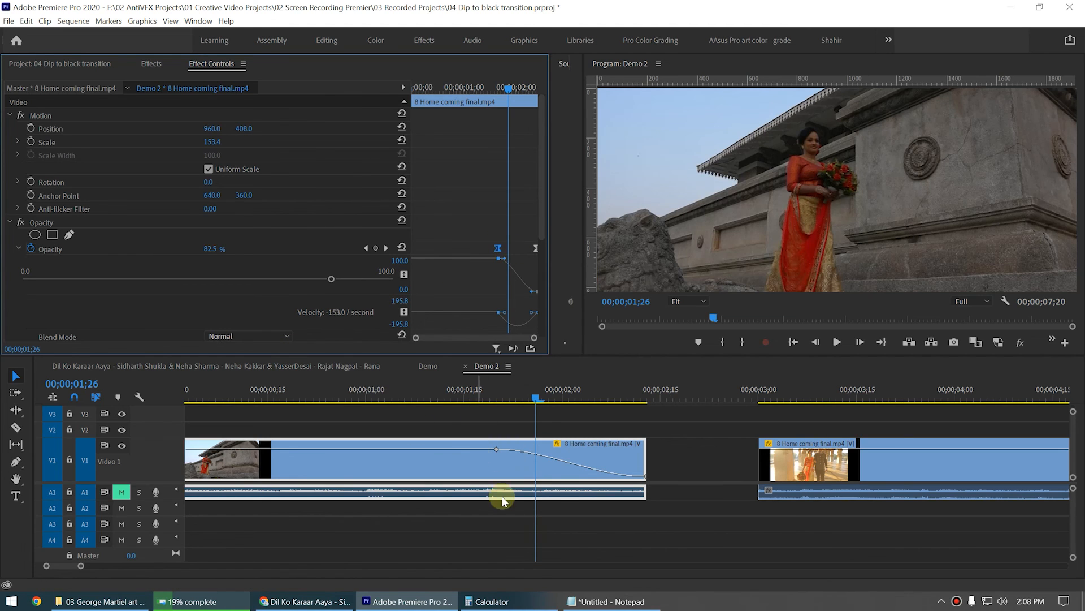
{"action": "left_click", "coordinate": [412, 396]}
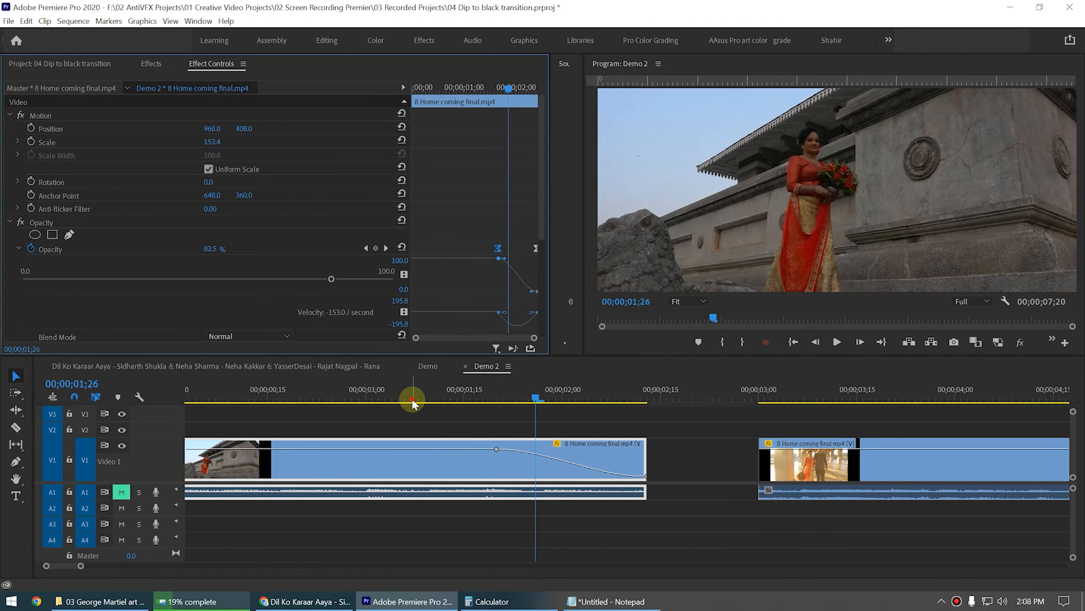
{"action": "key", "text": "space"}
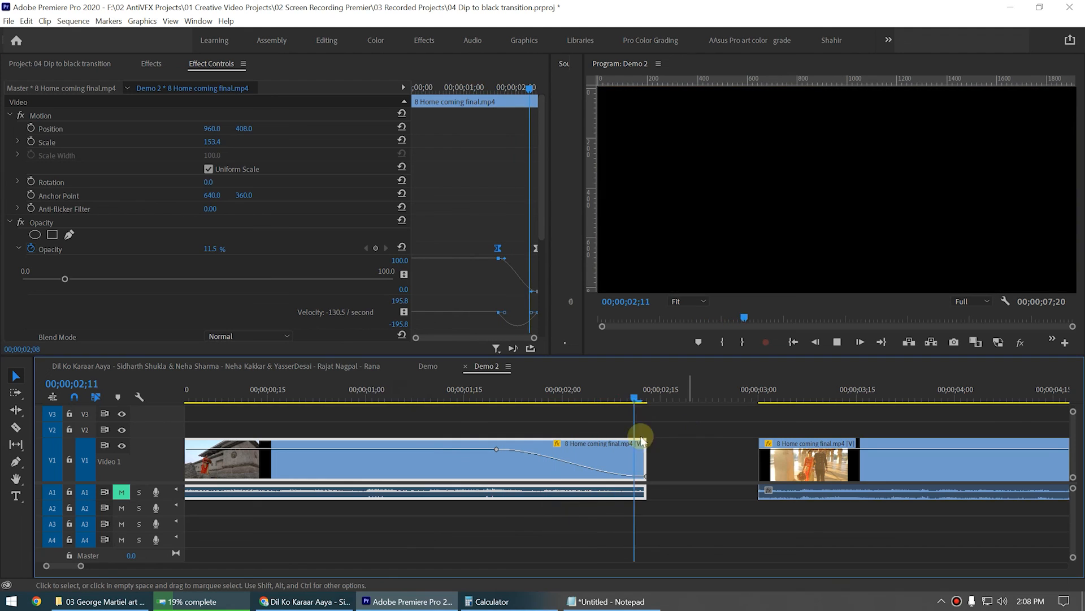
{"action": "key", "text": "space"}
{"action": "left_click", "coordinate": [388, 392]}
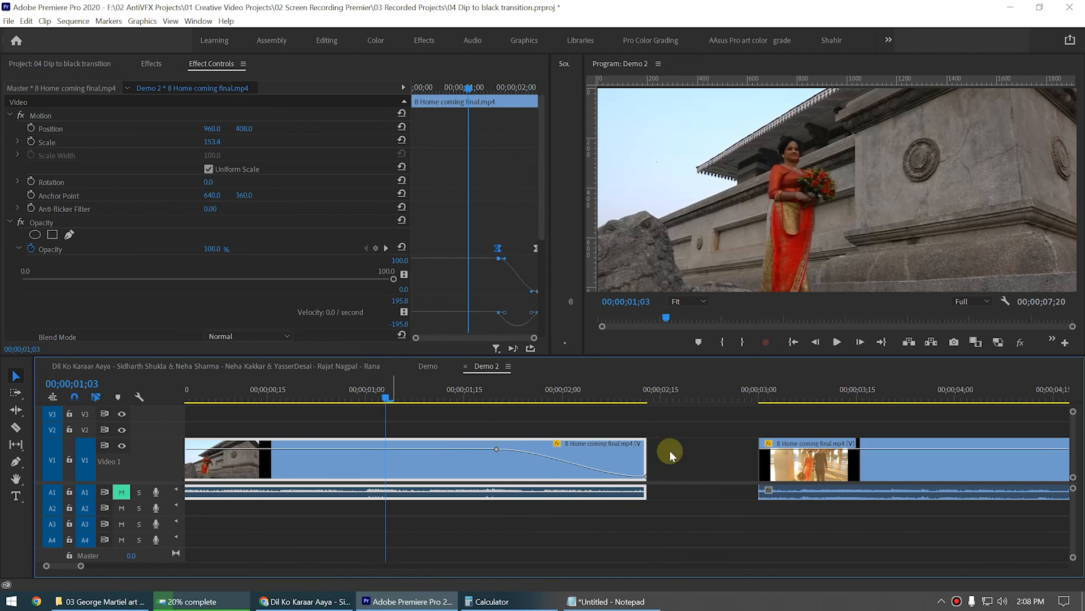
{"action": "key", "text": "space"}
{"action": "key", "text": "space"}
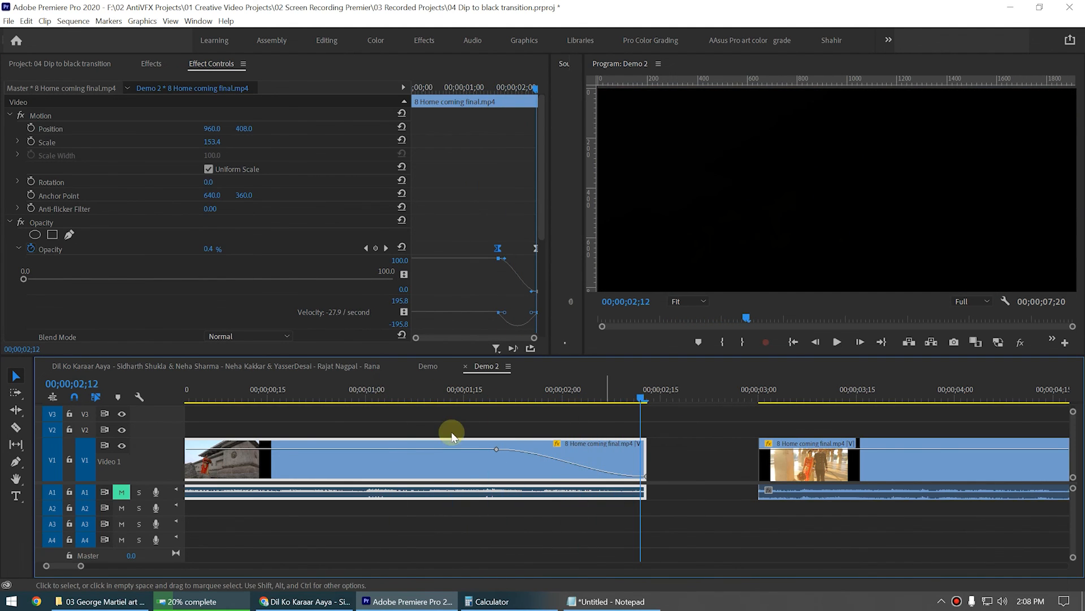
{"action": "left_click", "coordinate": [406, 393]}
{"action": "key", "text": "space"}
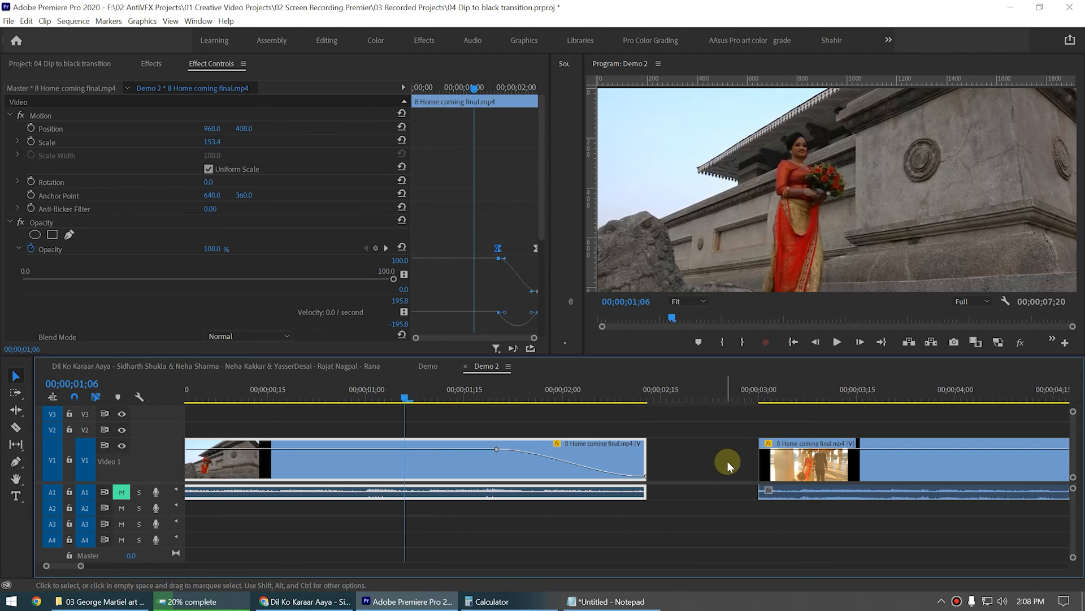
{"action": "key", "text": "space"}
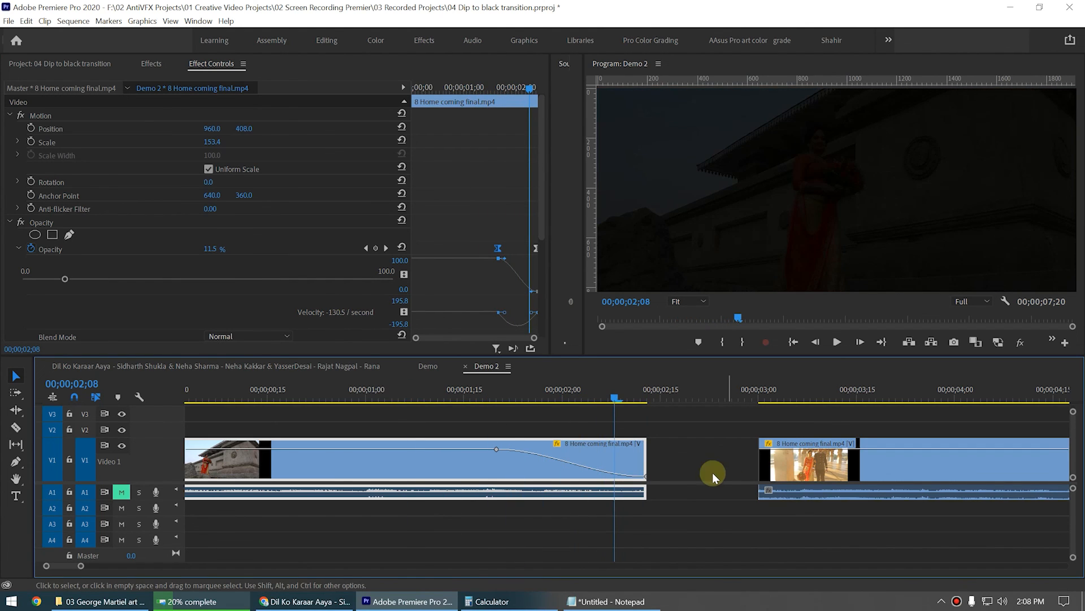
Step: Save the project and switch to the reference music video on YouTube in Chrome
{"action": "key", "text": "ctrl+s"}
{"action": "left_click", "coordinate": [304, 601]}
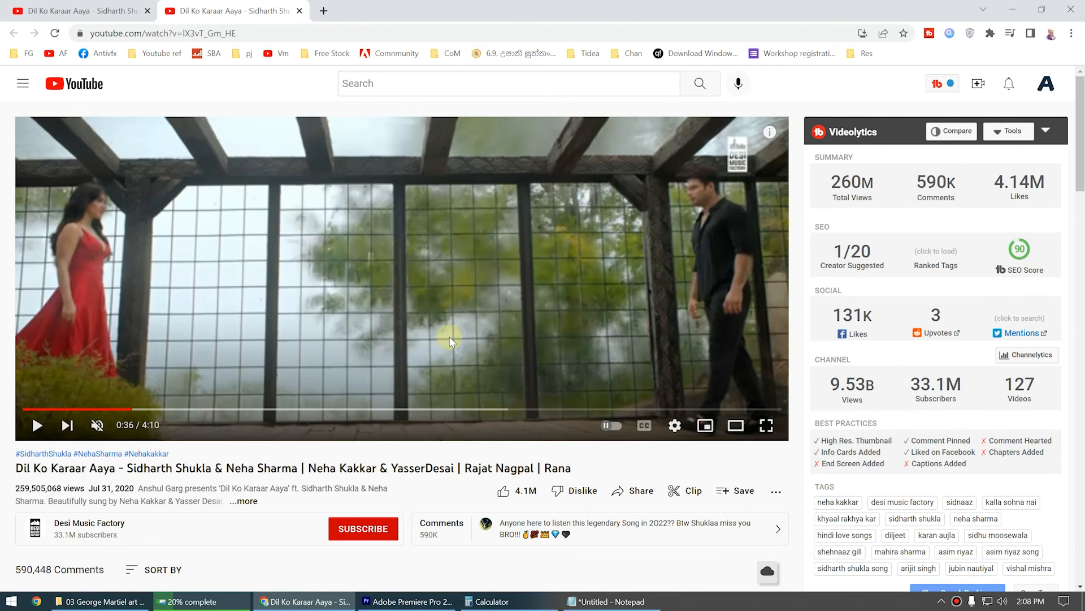